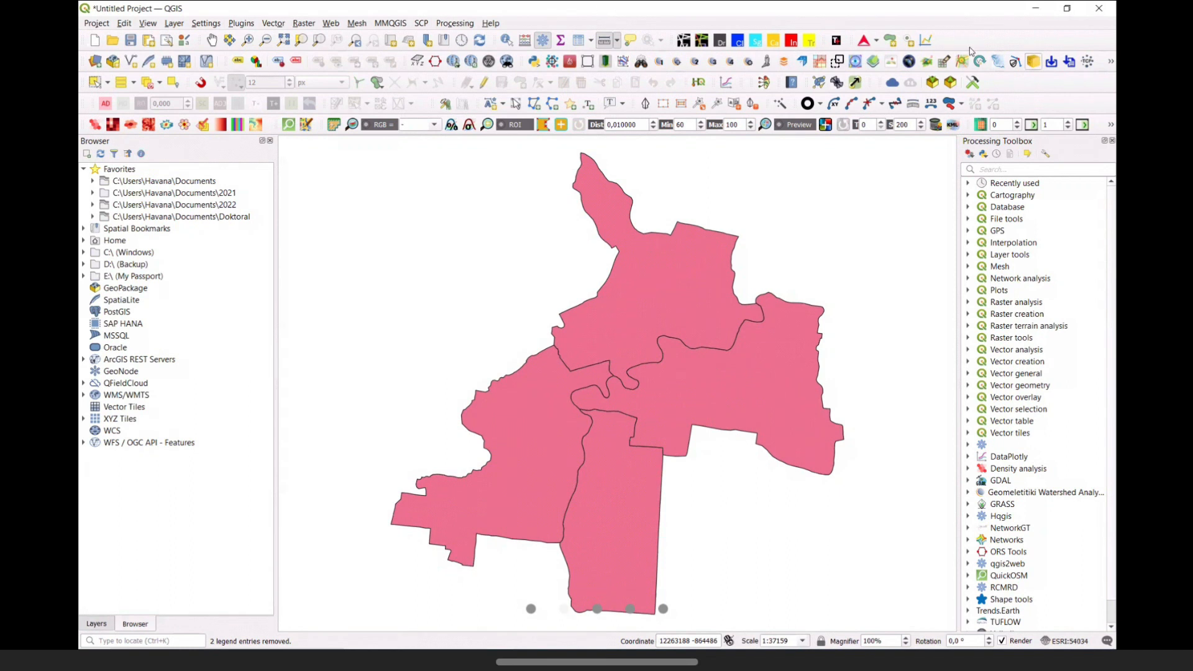
Review the available panels and locate Wates.shp inside the Praktek Wates folder in the file browser
right_click(1017, 87)
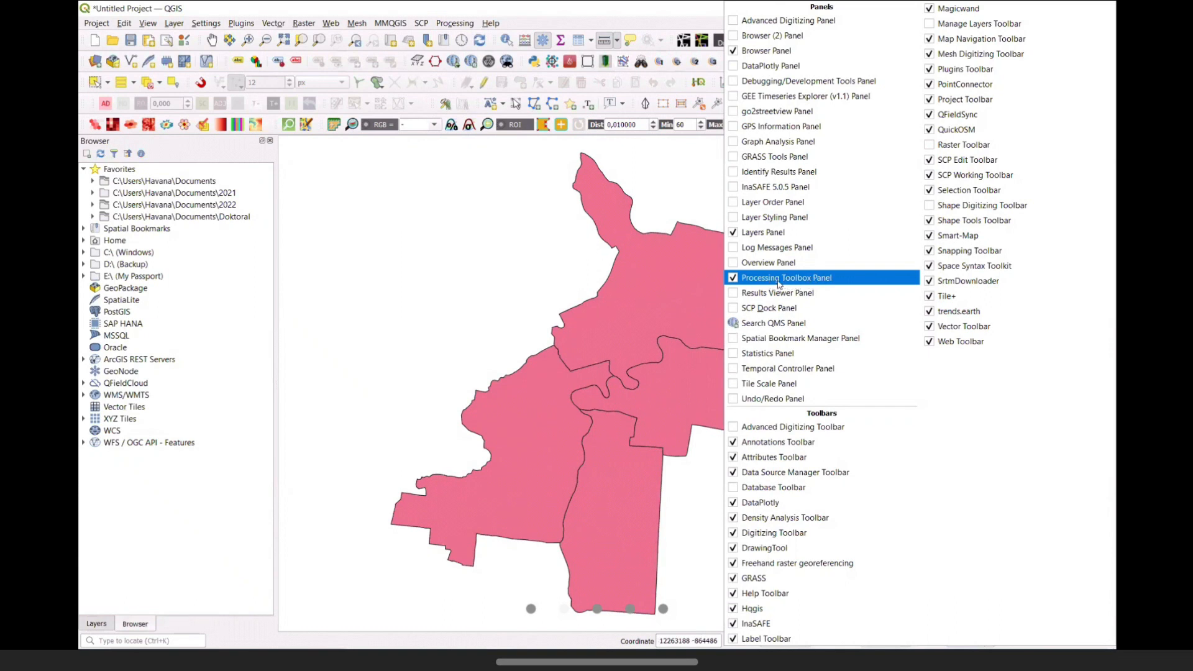
click(661, 11)
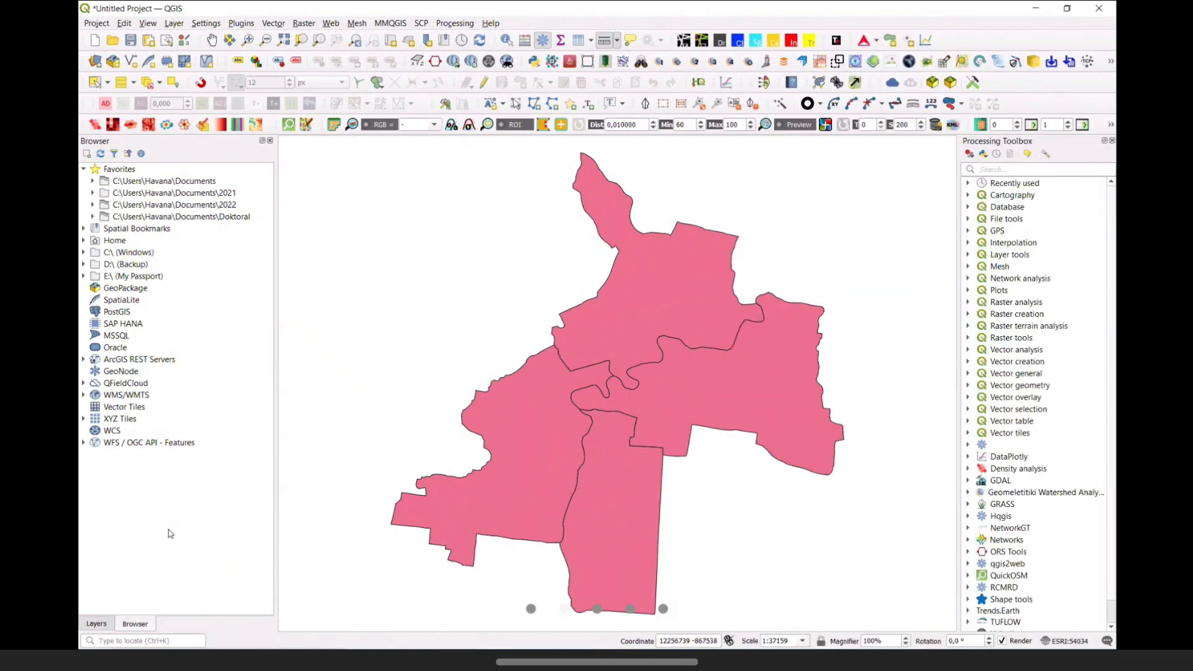
click(102, 626)
click(135, 624)
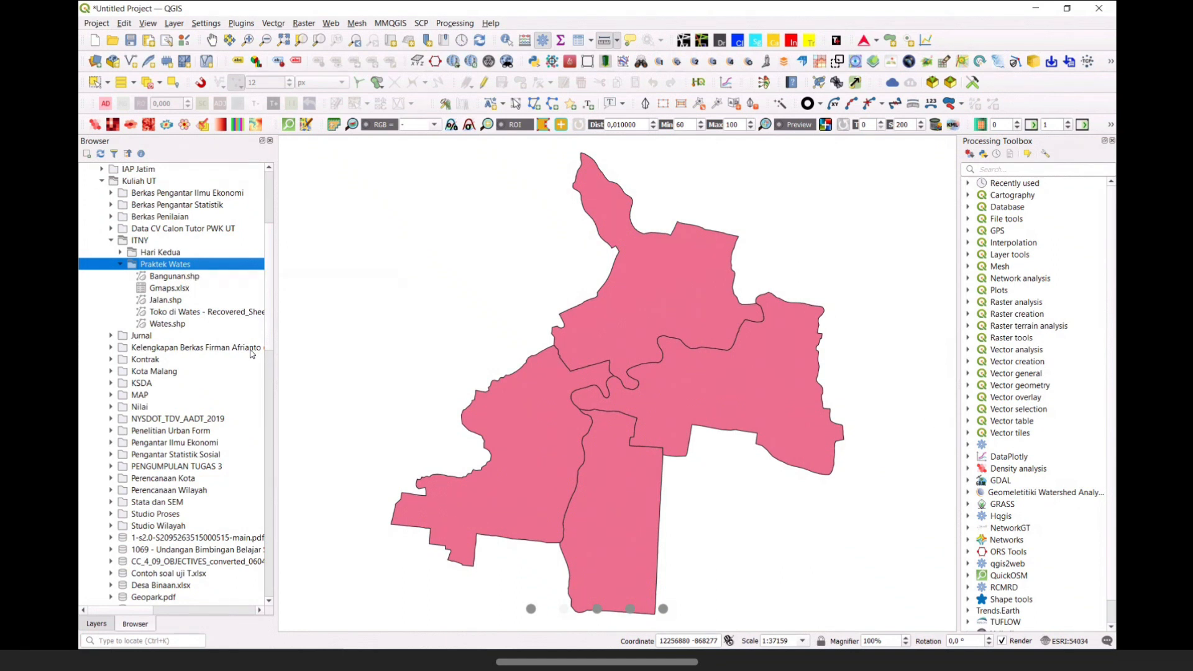
click(160, 325)
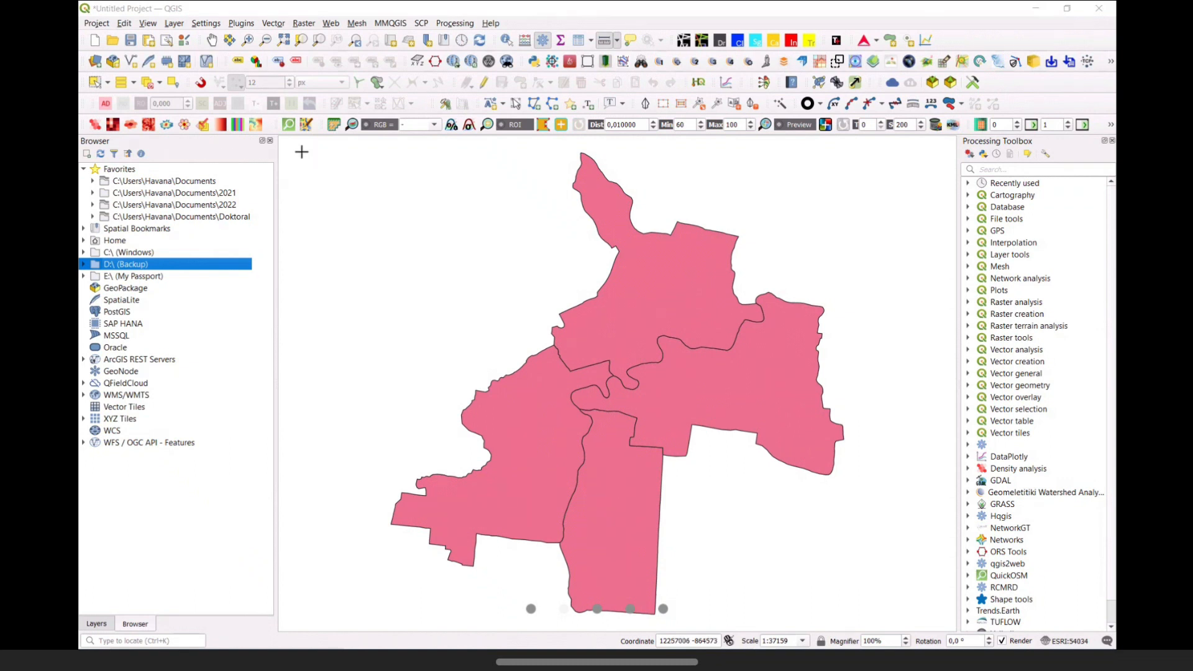
Add Toko di Wates - Recovered_Sheet1.csv as a delimited text point layer, using Longitude and Latitude with EPSG:4326 - WGS 84
click(176, 24)
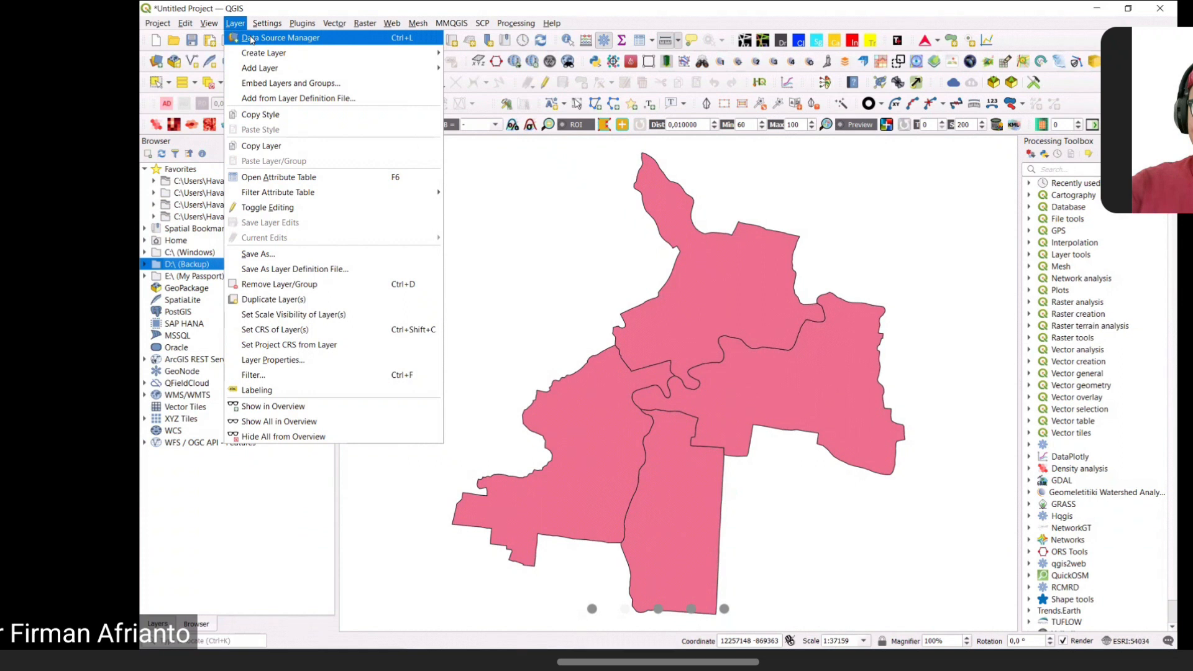
click(251, 38)
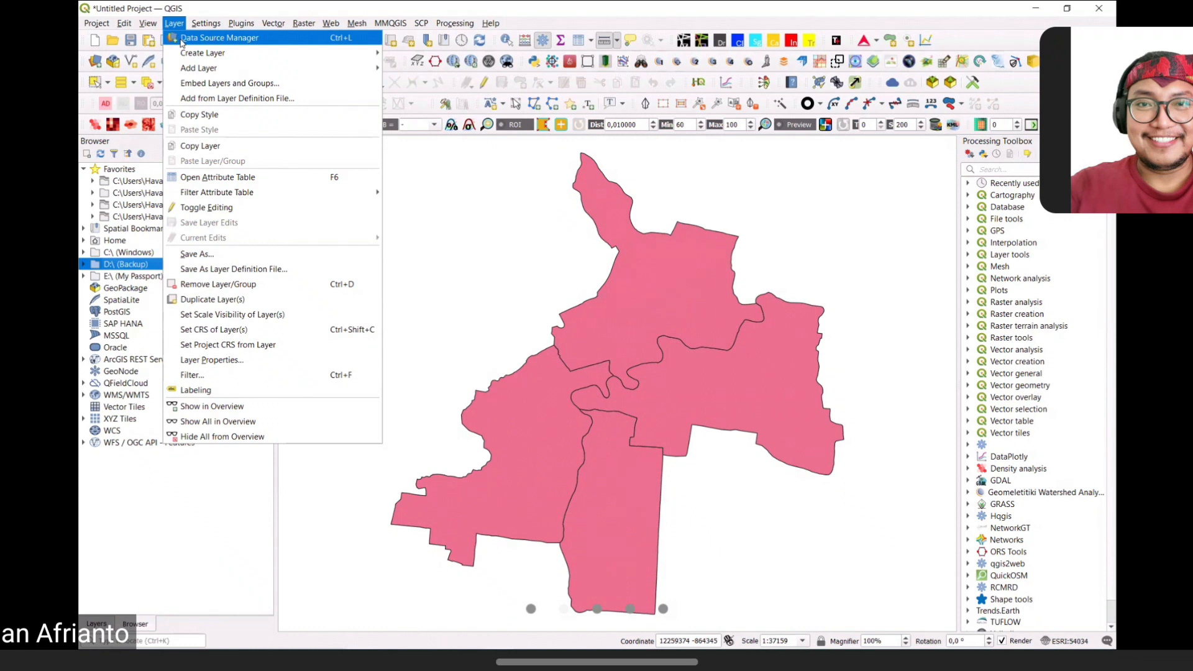
click(182, 39)
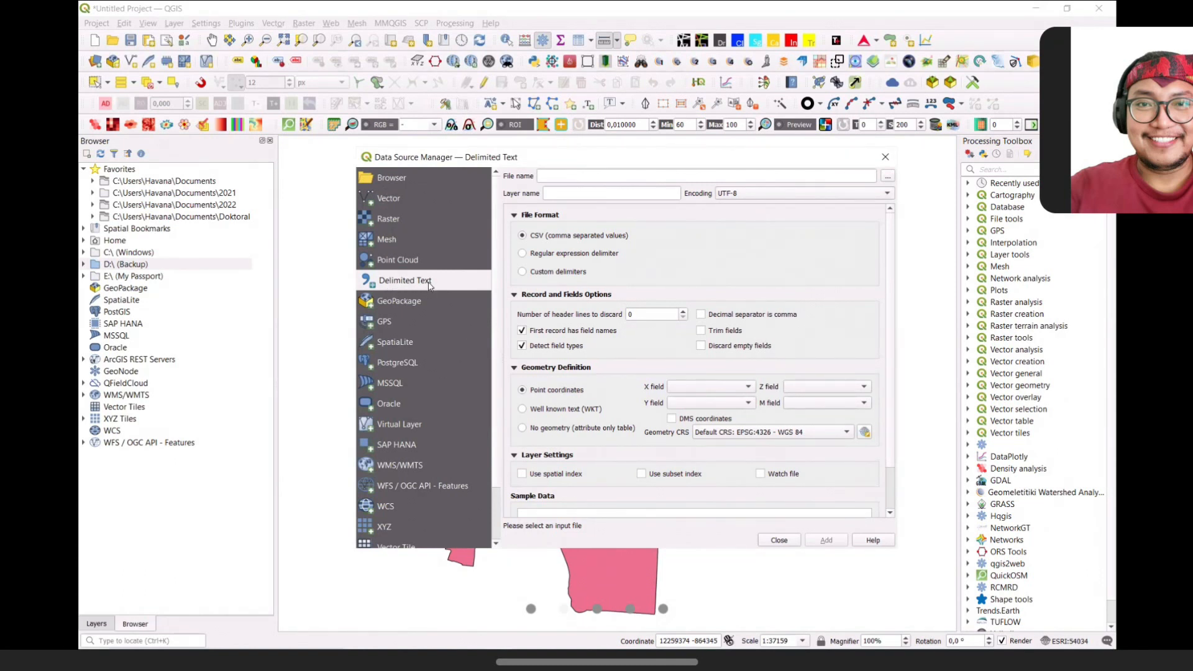
drag(532, 160, 465, 155)
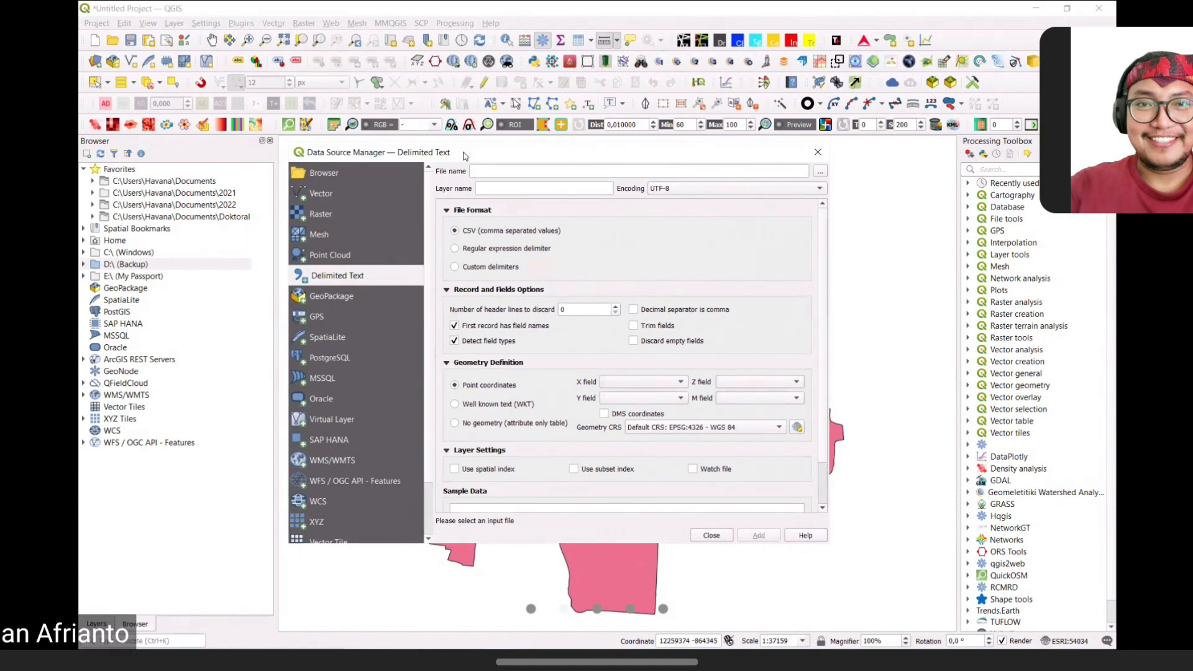
click(820, 175)
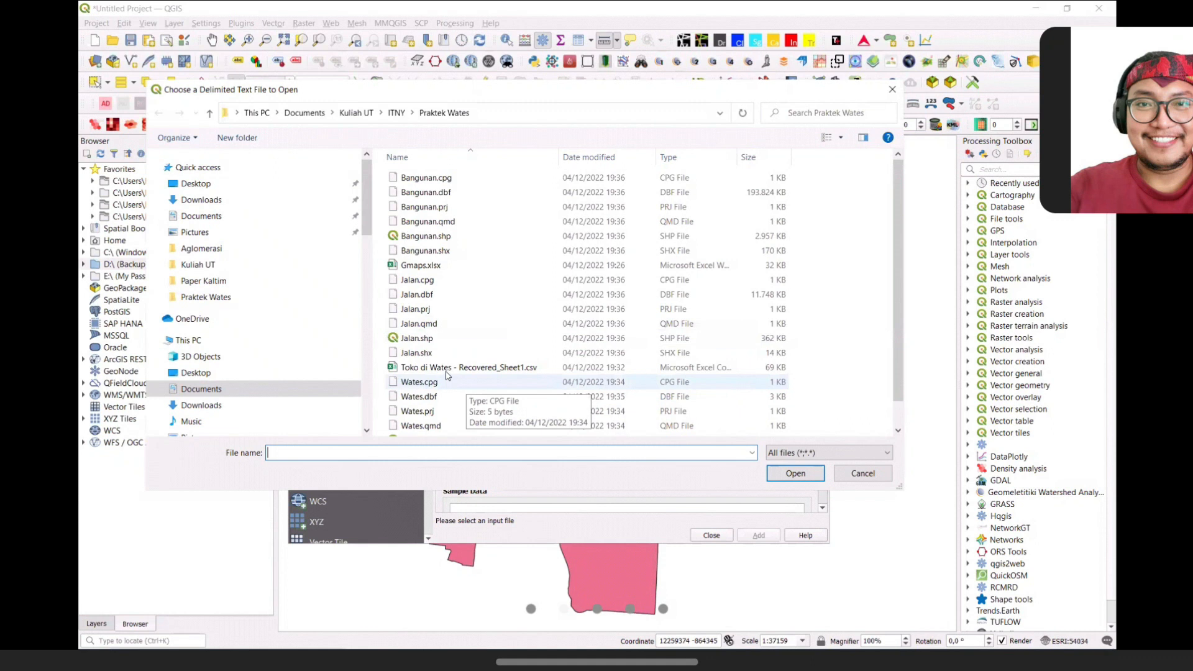
click(492, 371)
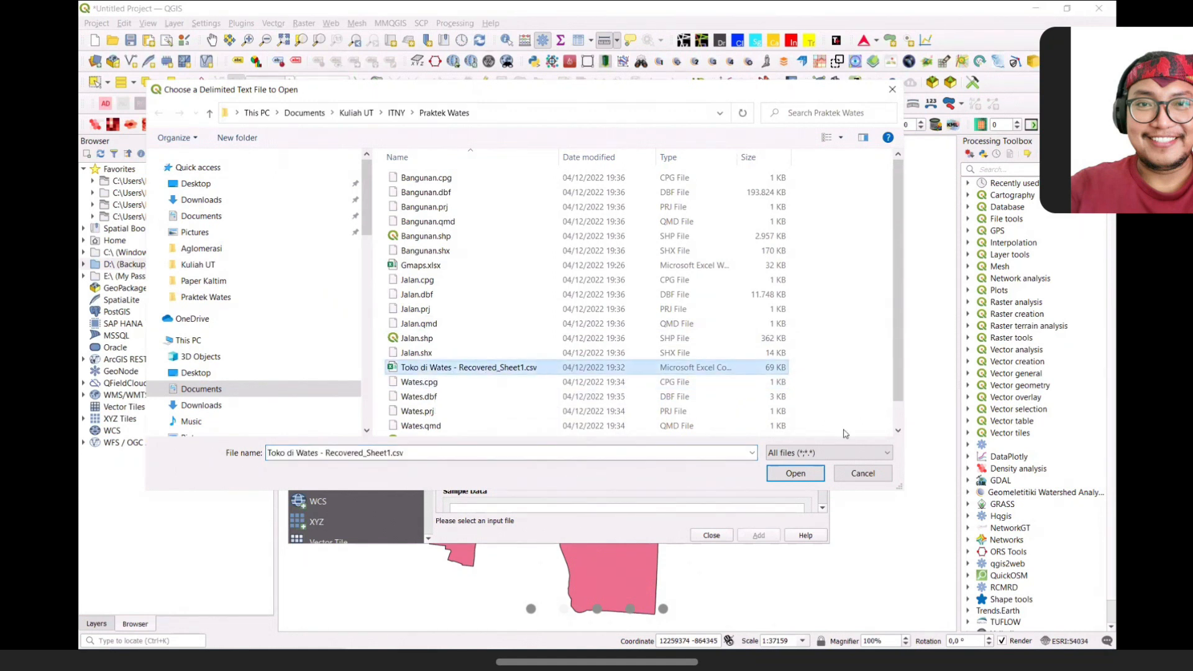
click(802, 480)
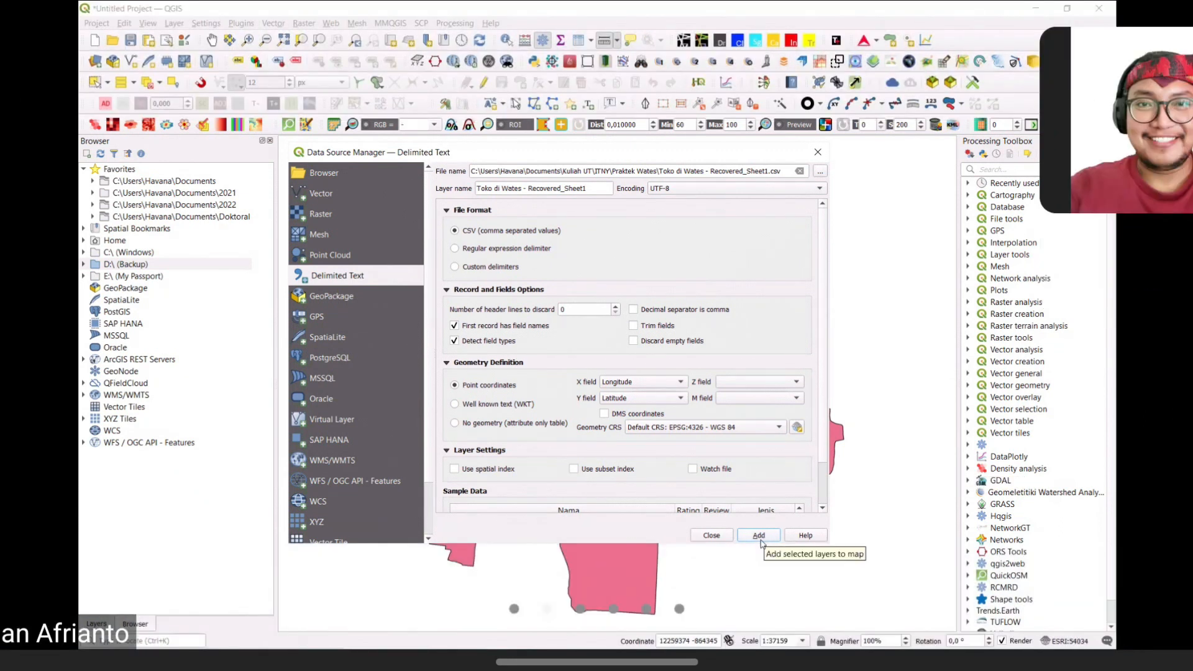
click(760, 538)
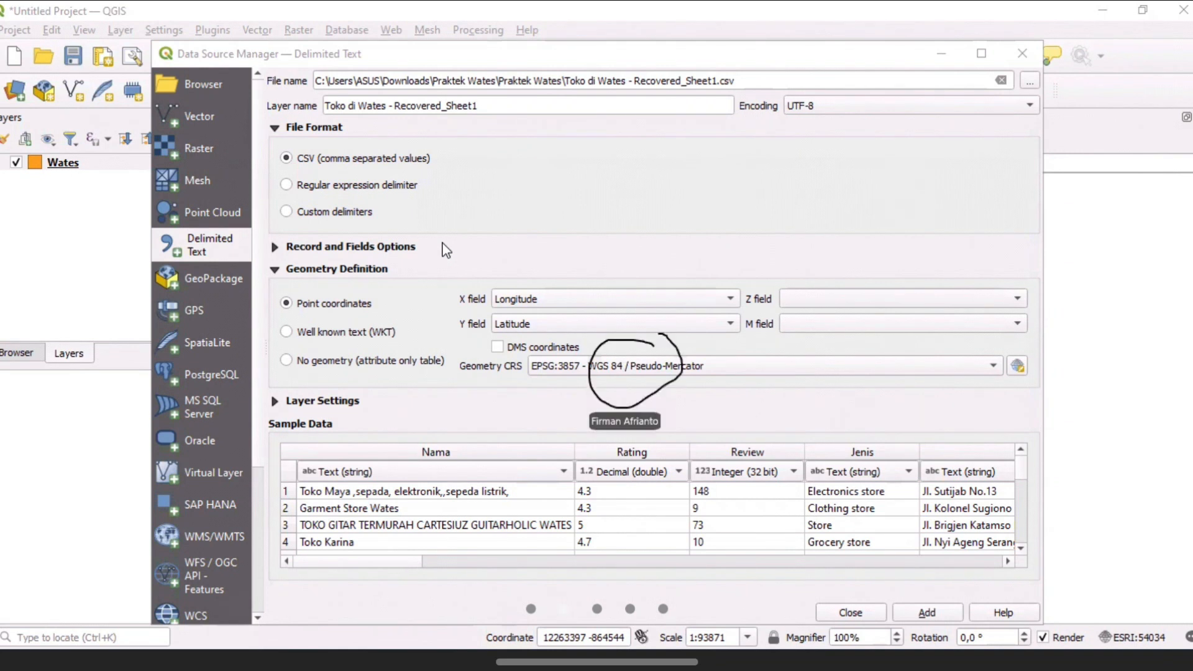
Set the geometry CRS to Default CRS: EPSG:4326 - WGS 84, add the CSV points layer and close the data source dialog
click(800, 370)
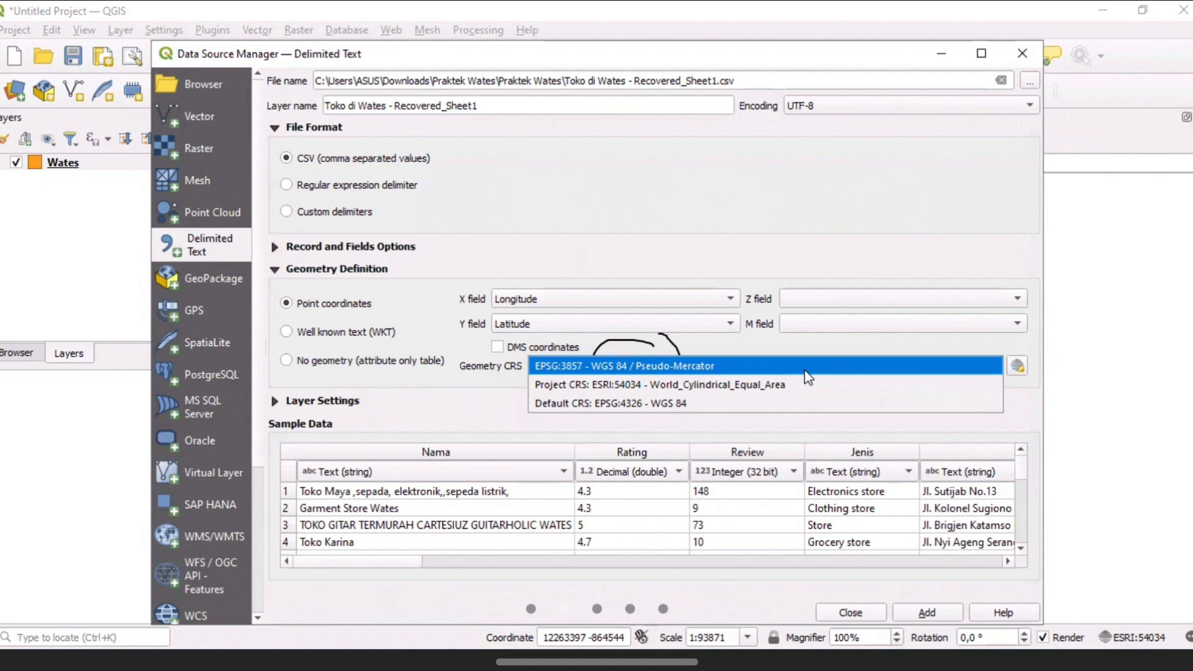
click(803, 403)
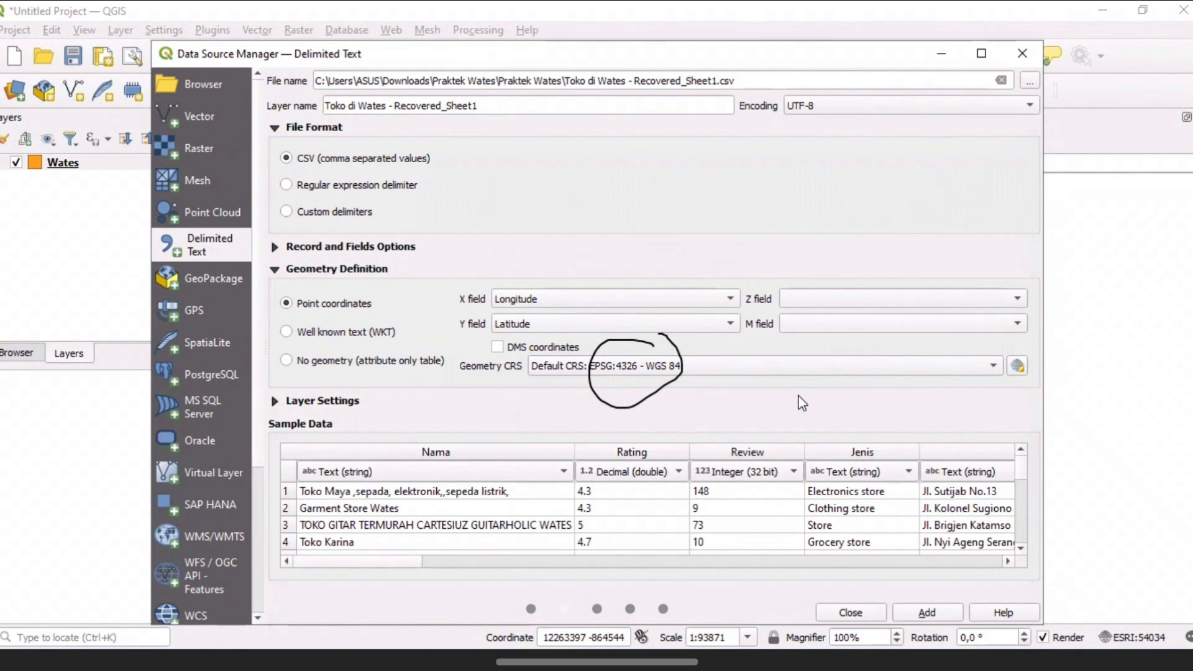
click(927, 612)
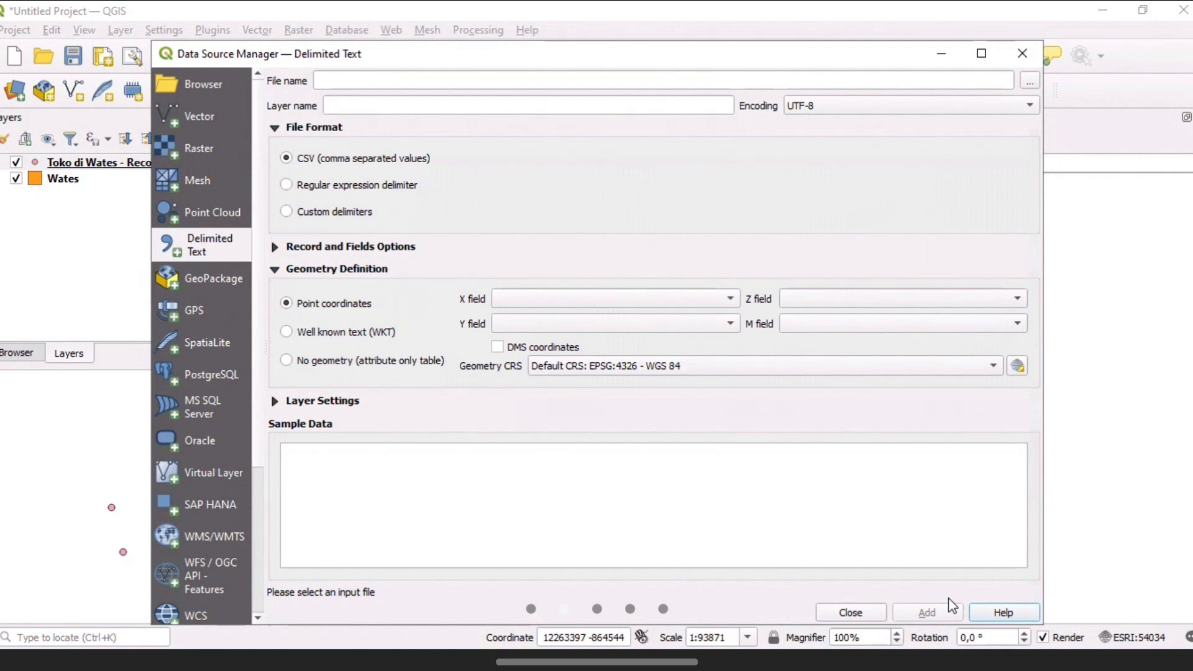
click(851, 614)
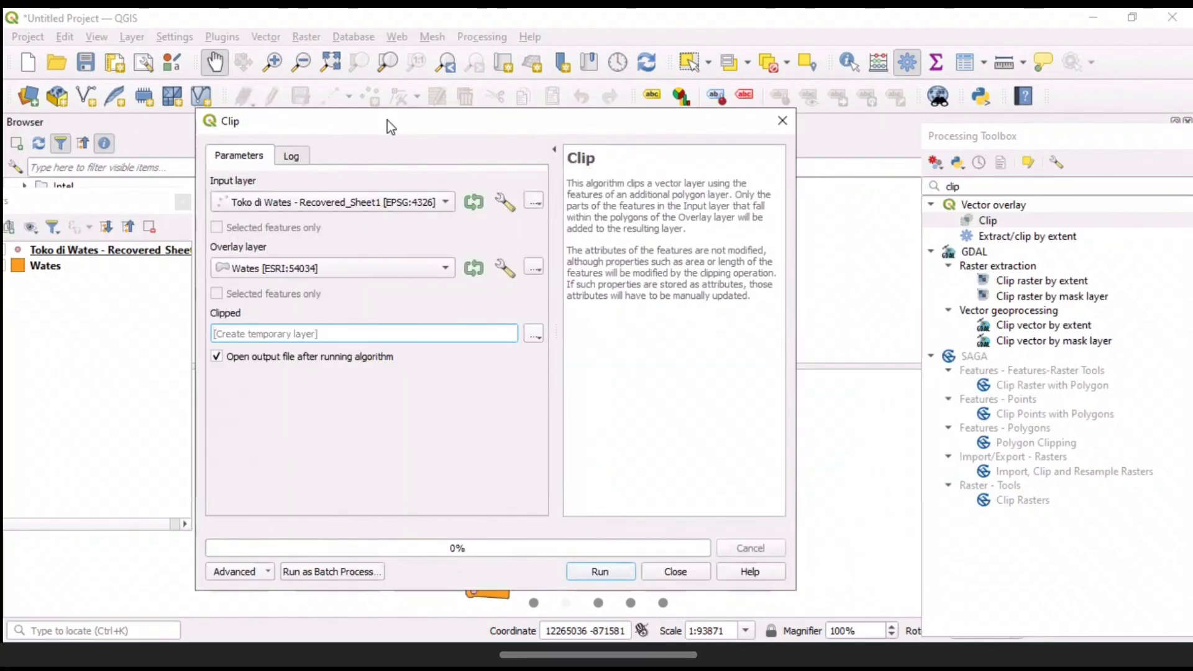
Clip the Toko di Wates - Recovered_Sheet1 points by the Wates overlay into a temporary layer
drag(391, 127, 457, 124)
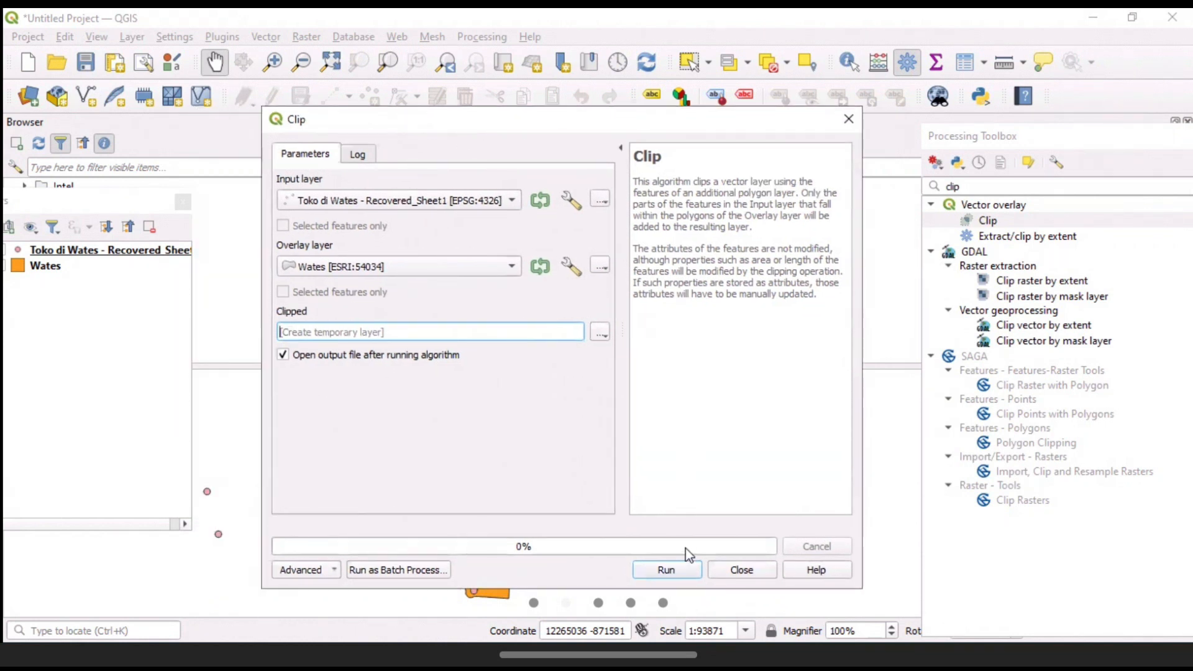
click(681, 564)
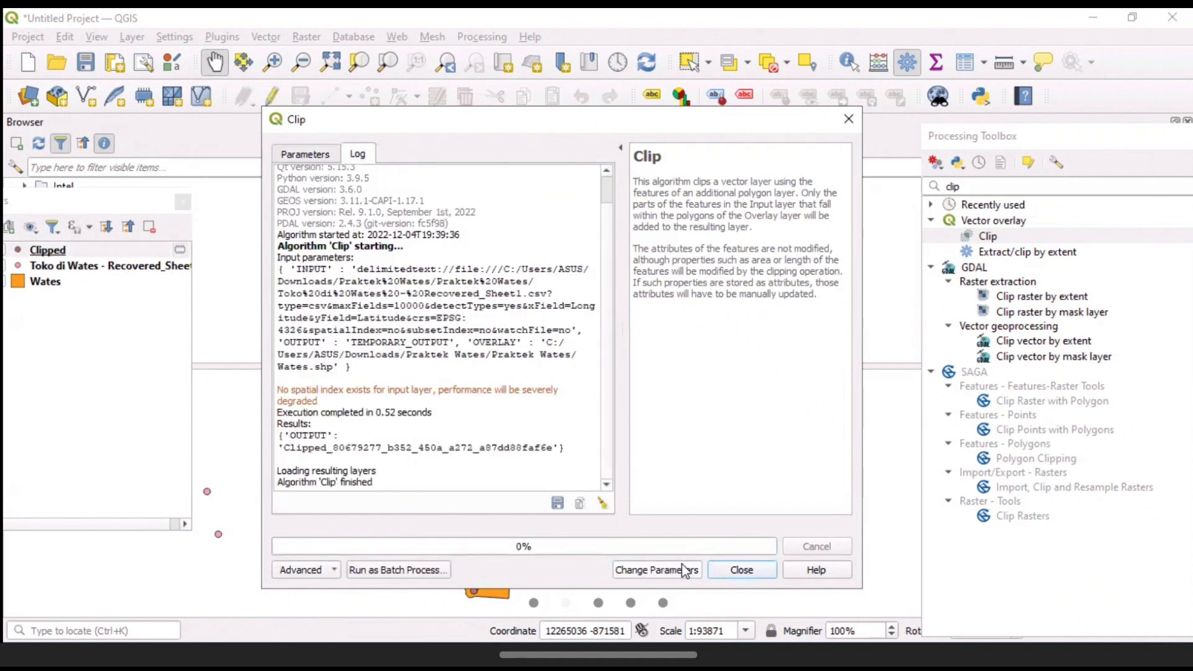
click(742, 570)
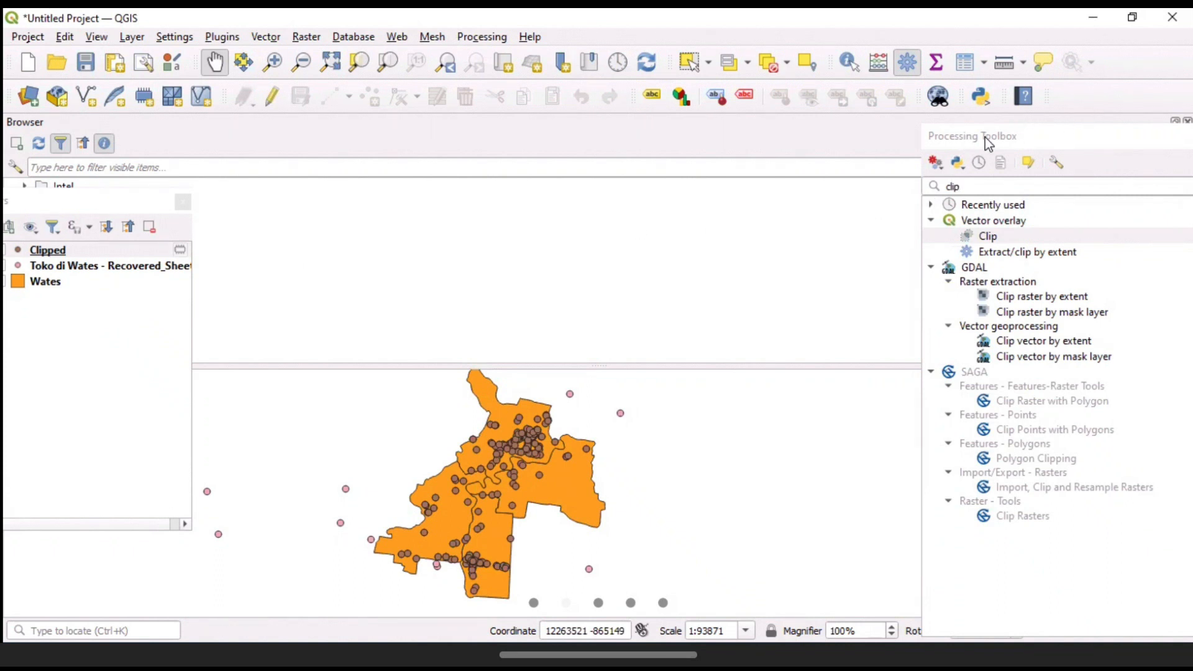
Bring the floating layer list fully into view and hide the original Toko di Wates - Recovered_Sheet1 layer
click(103, 267)
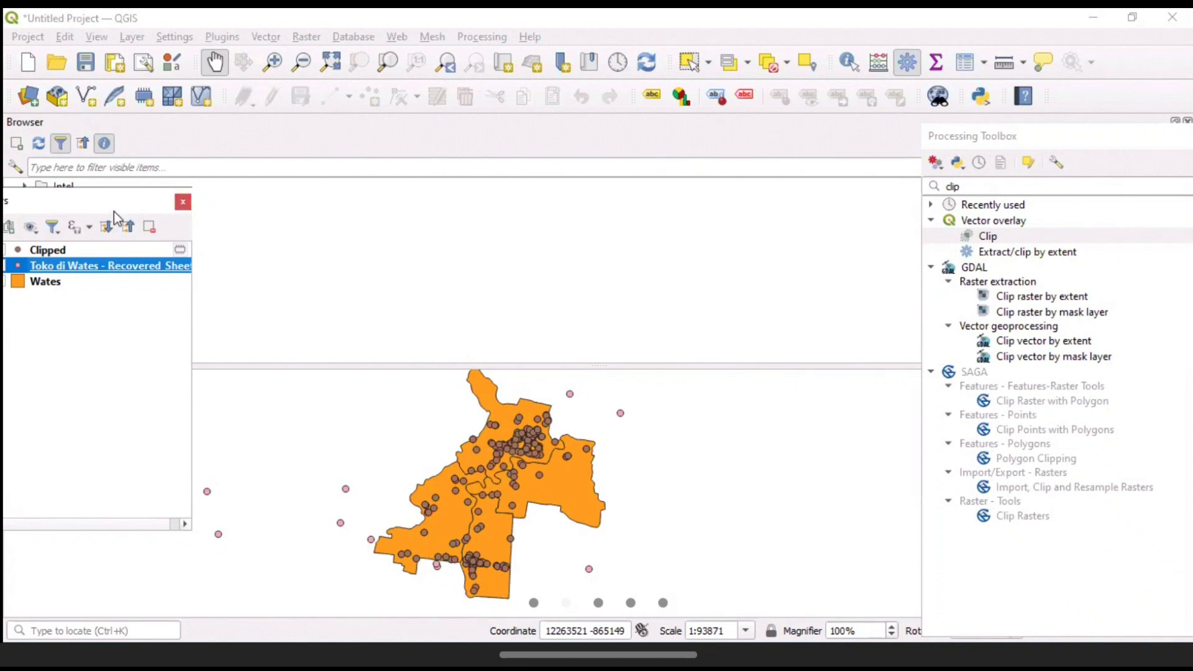
drag(120, 203, 209, 201)
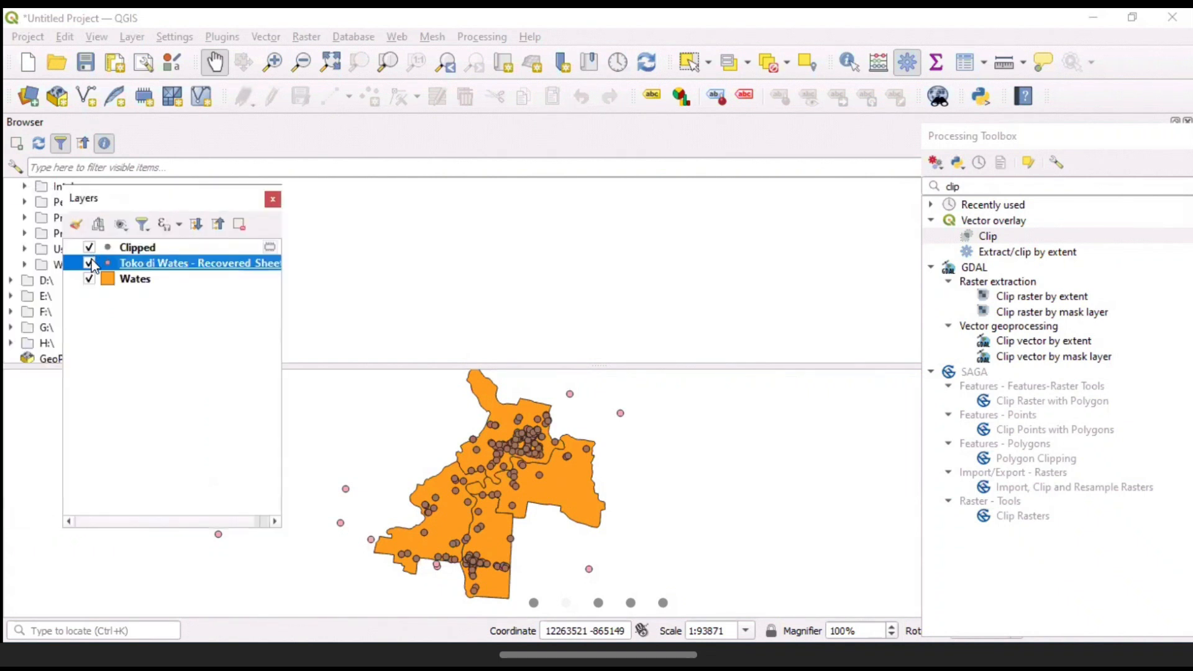
click(91, 264)
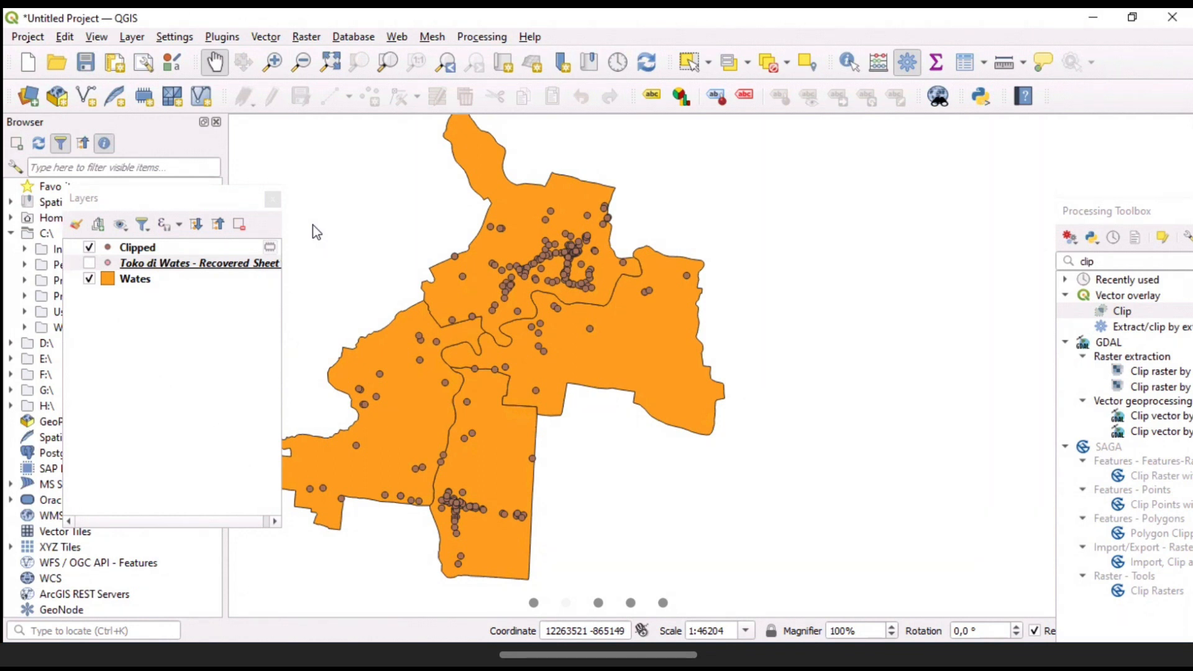
drag(189, 200, 141, 266)
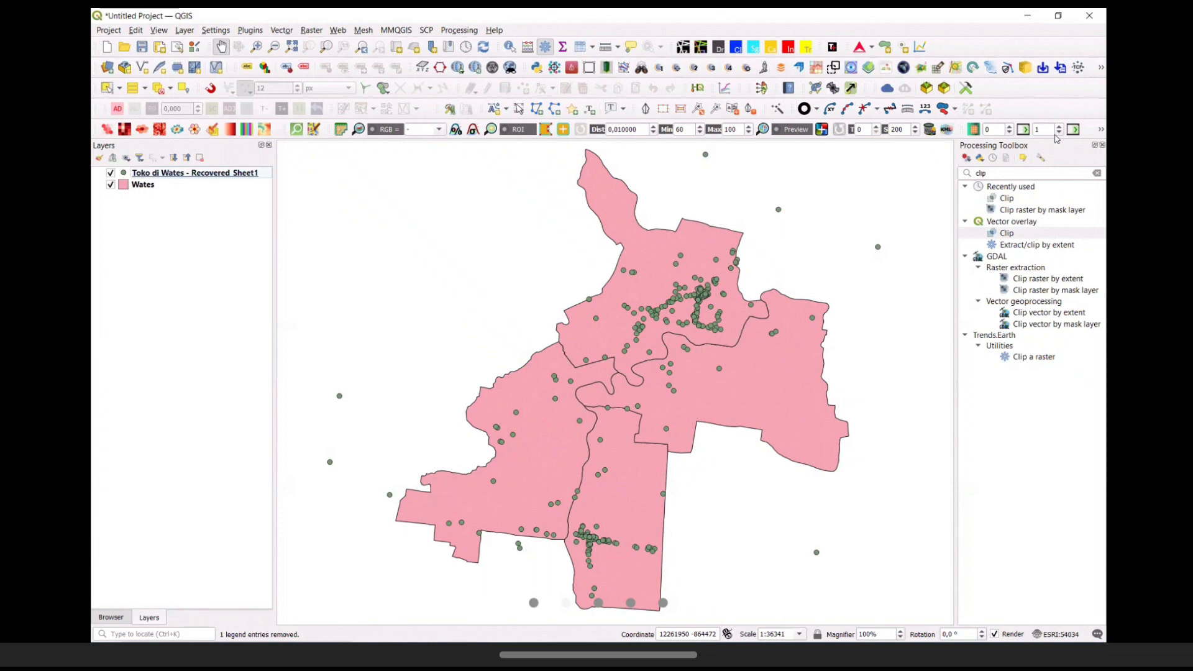
Run the vector overlay Clip on Toko di Wates - Recovered_Sheet1 with Wates as overlay, and hide the original points layer
click(988, 173)
double_click(981, 173)
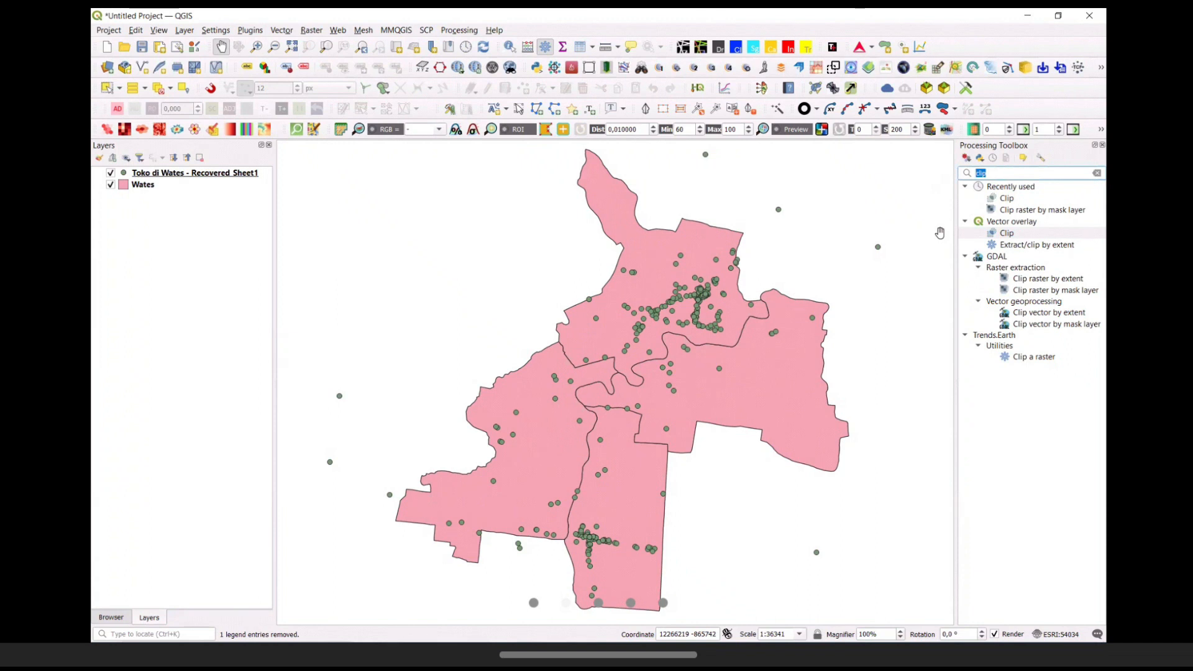
click(1015, 174)
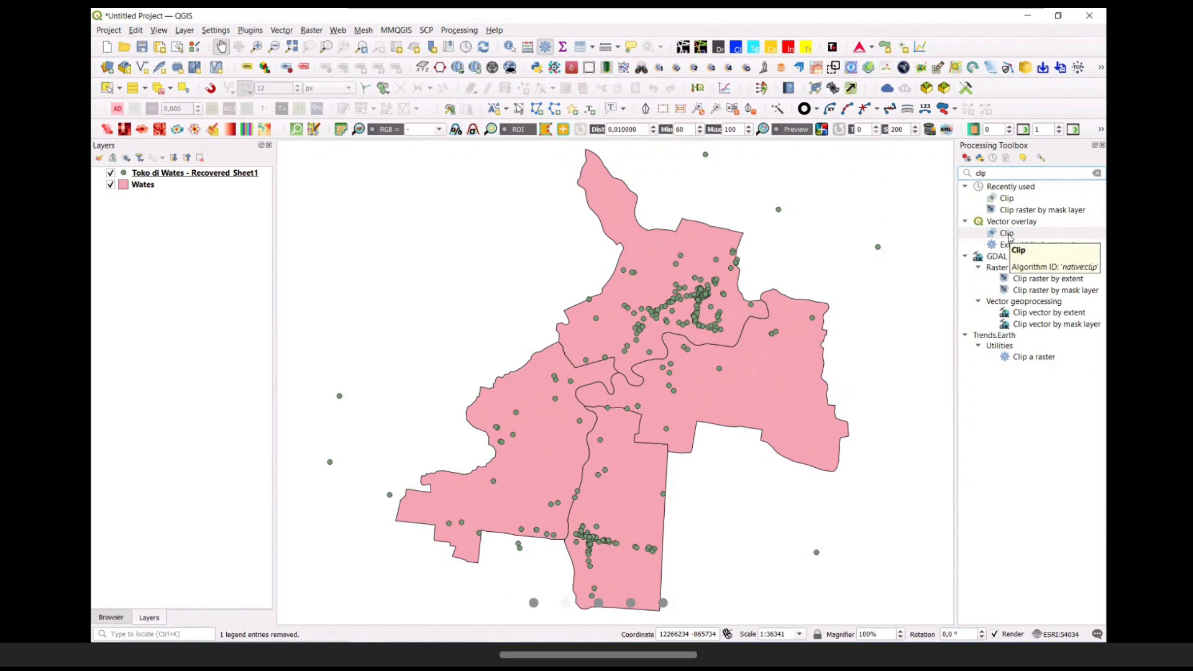
double_click(1008, 234)
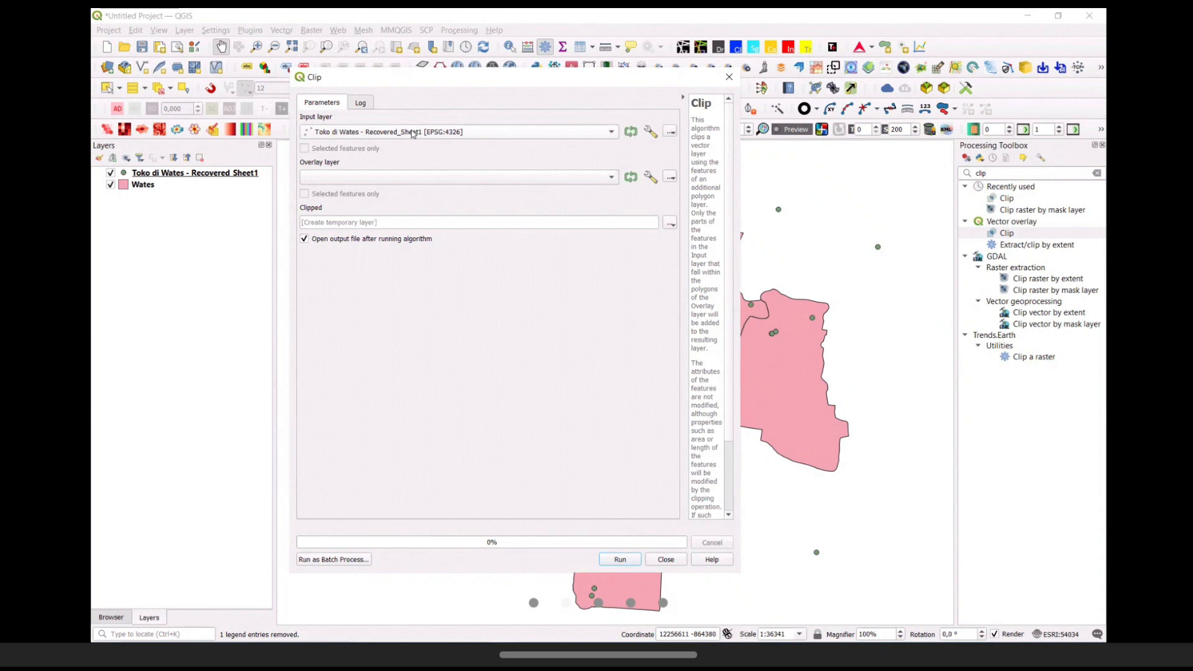
click(504, 183)
click(504, 182)
click(621, 559)
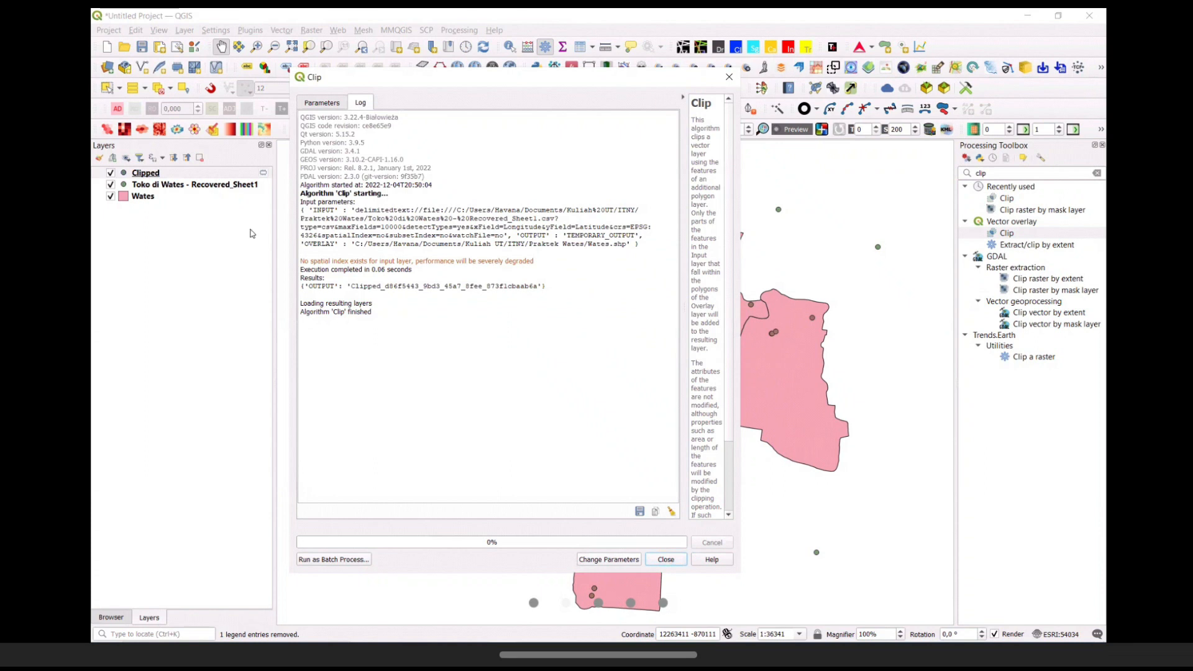
click(666, 560)
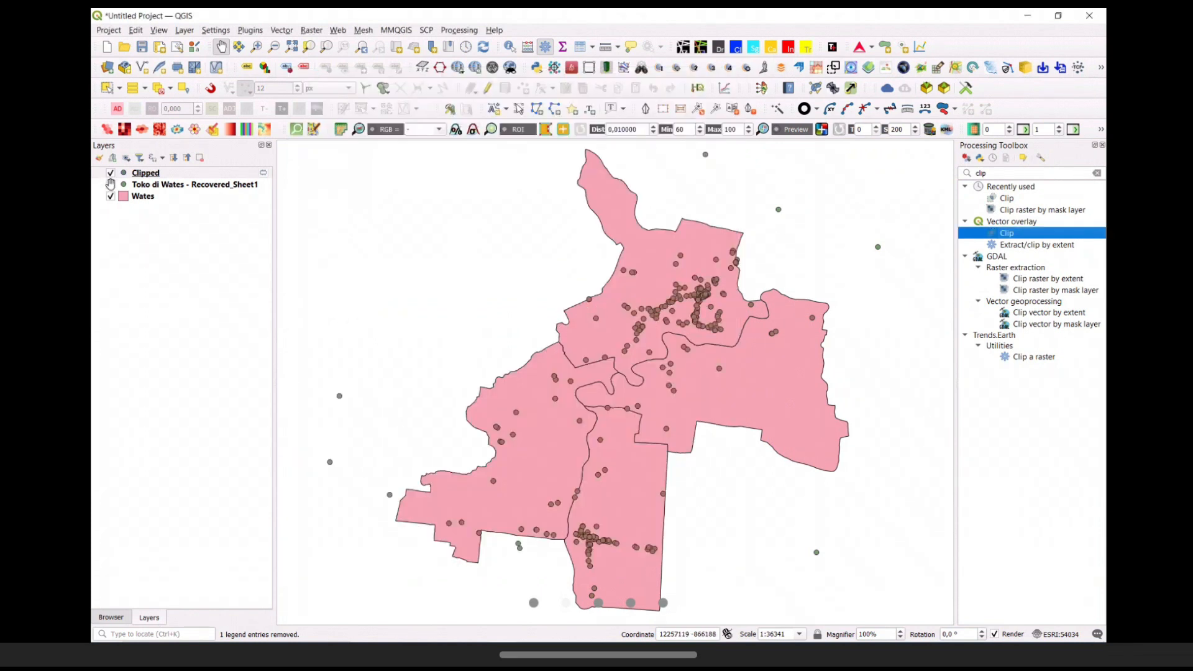
click(110, 184)
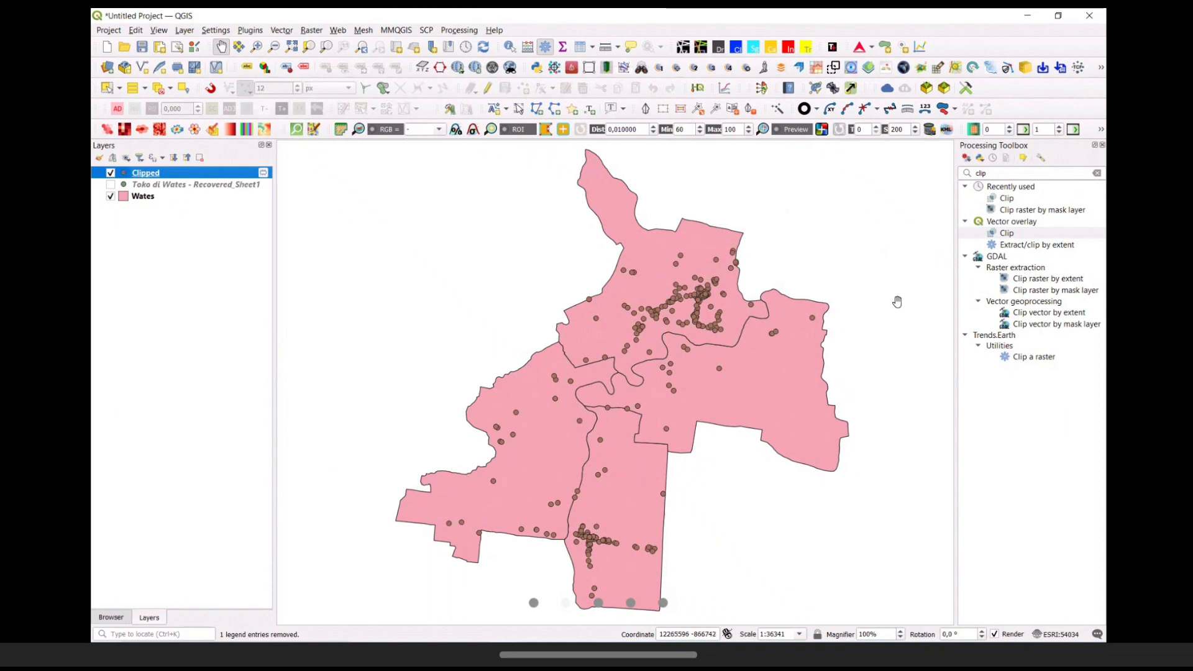
click(969, 172)
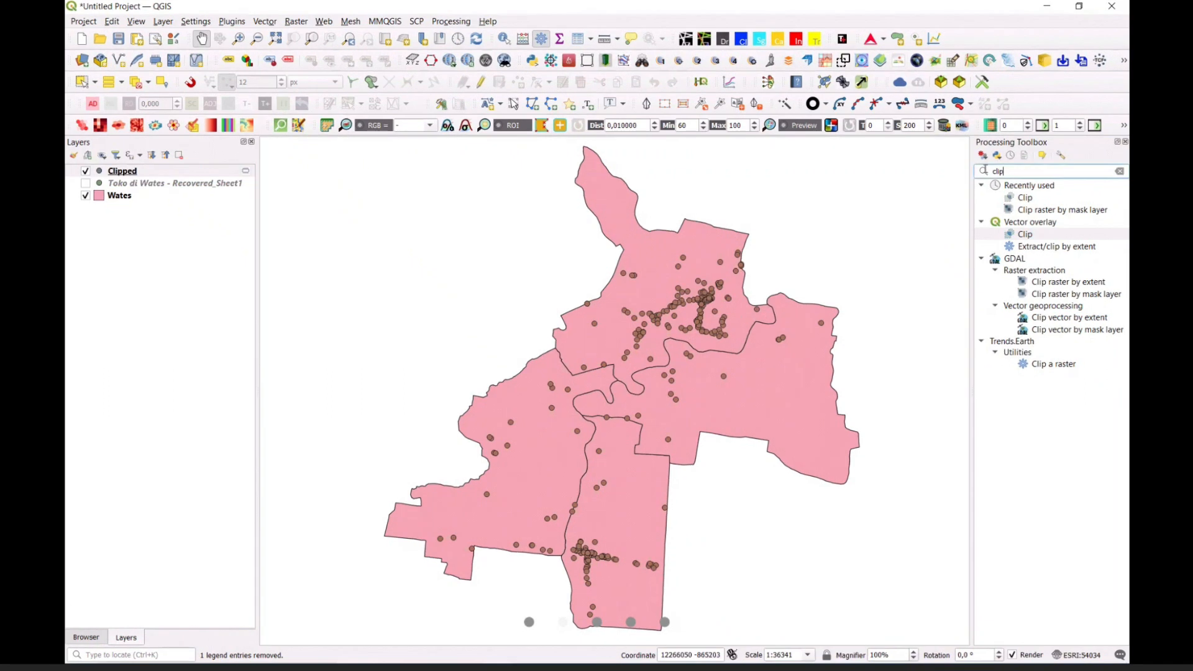
drag(1004, 171, 982, 170)
click(135, 303)
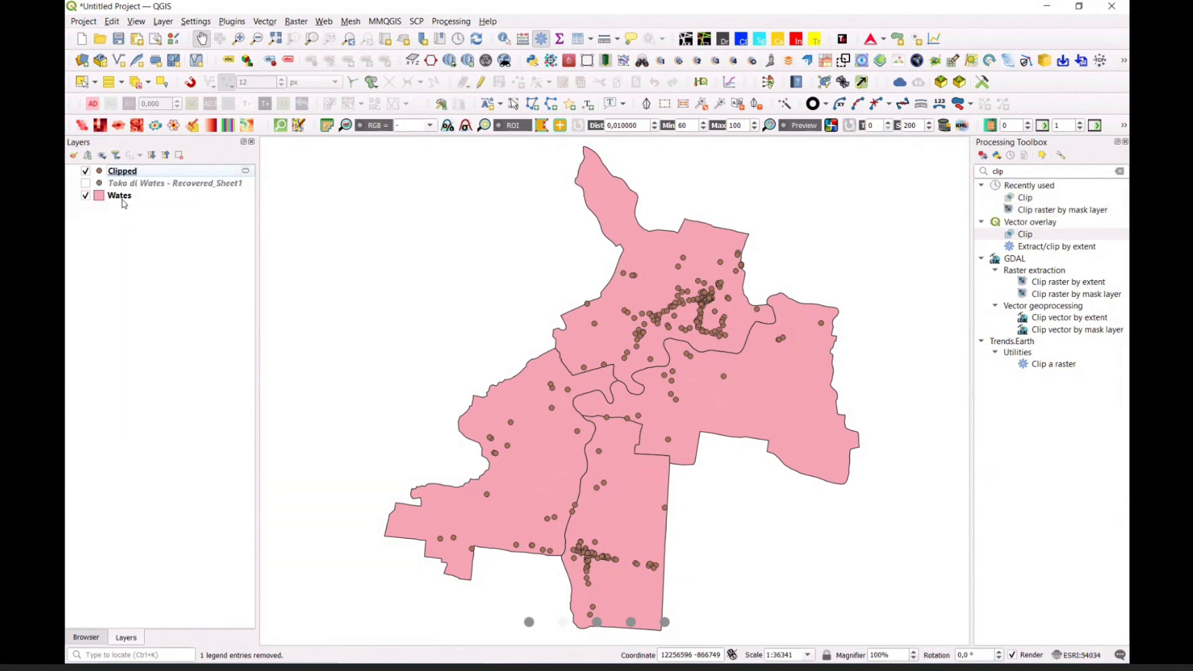
click(123, 196)
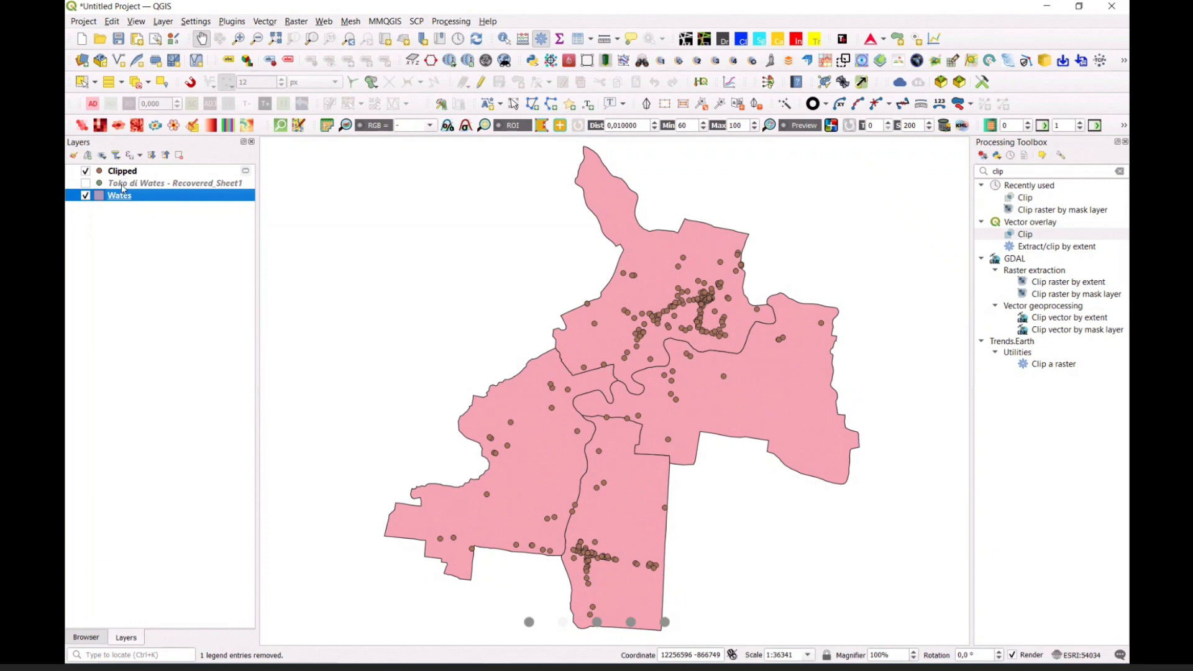
Select the Clipped layer, search the Processing Toolbox for "repro" and open the Reproject layer algorithm under Vector general
click(123, 174)
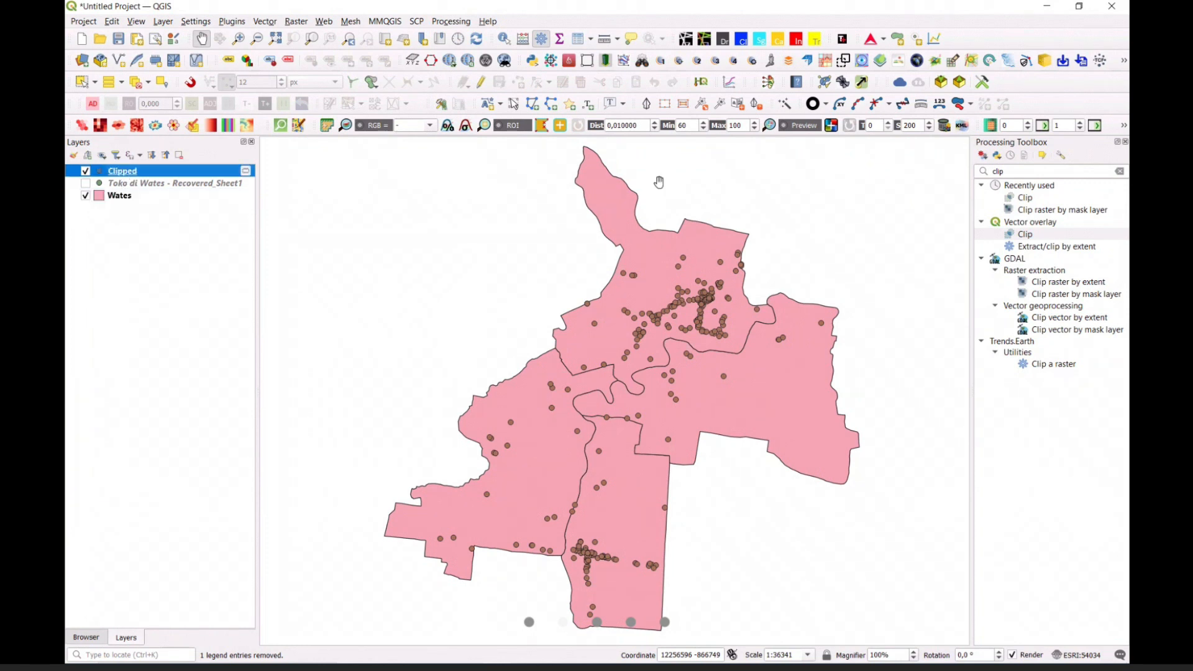
click(1003, 172)
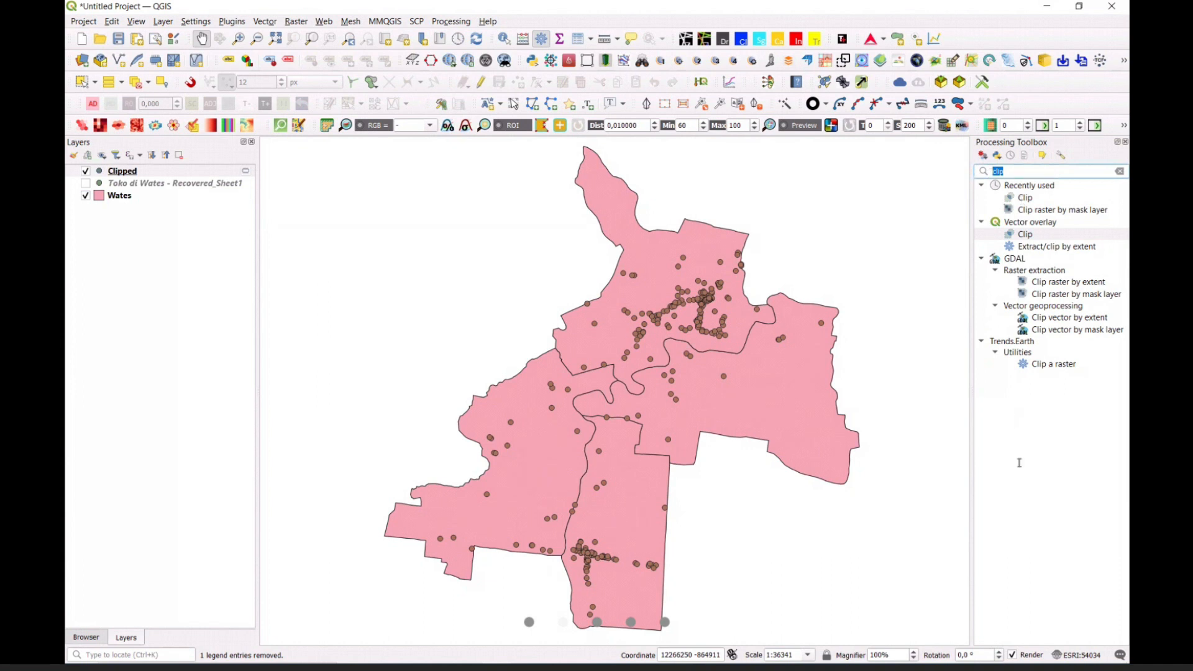
text(repro)
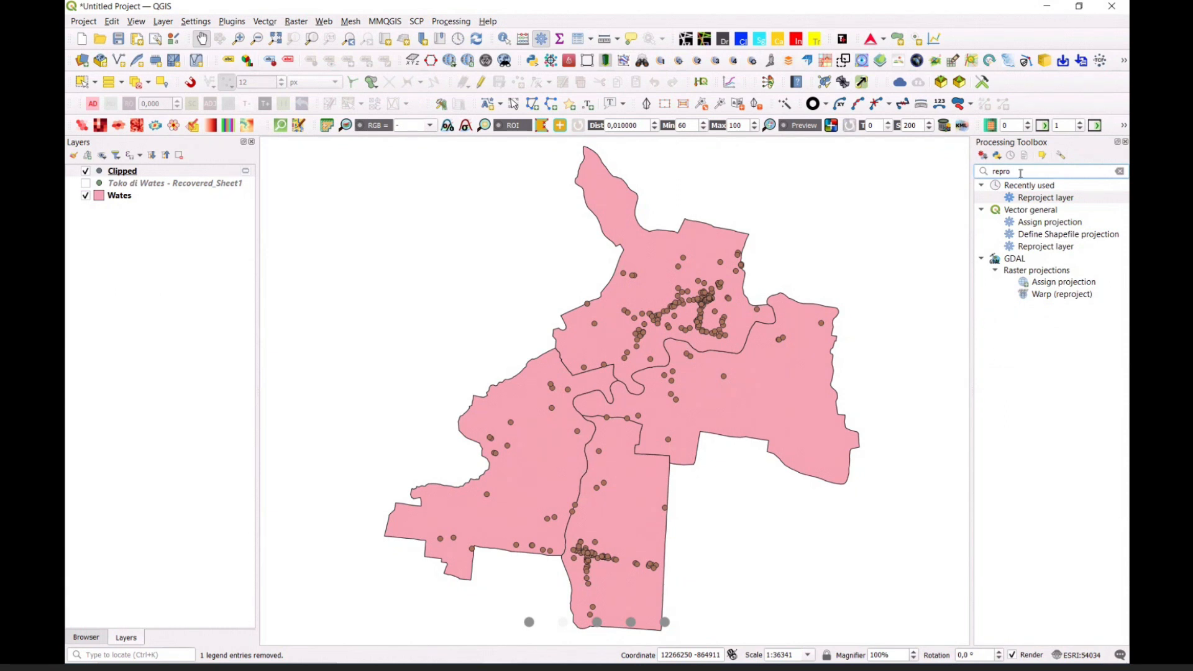
click(1050, 247)
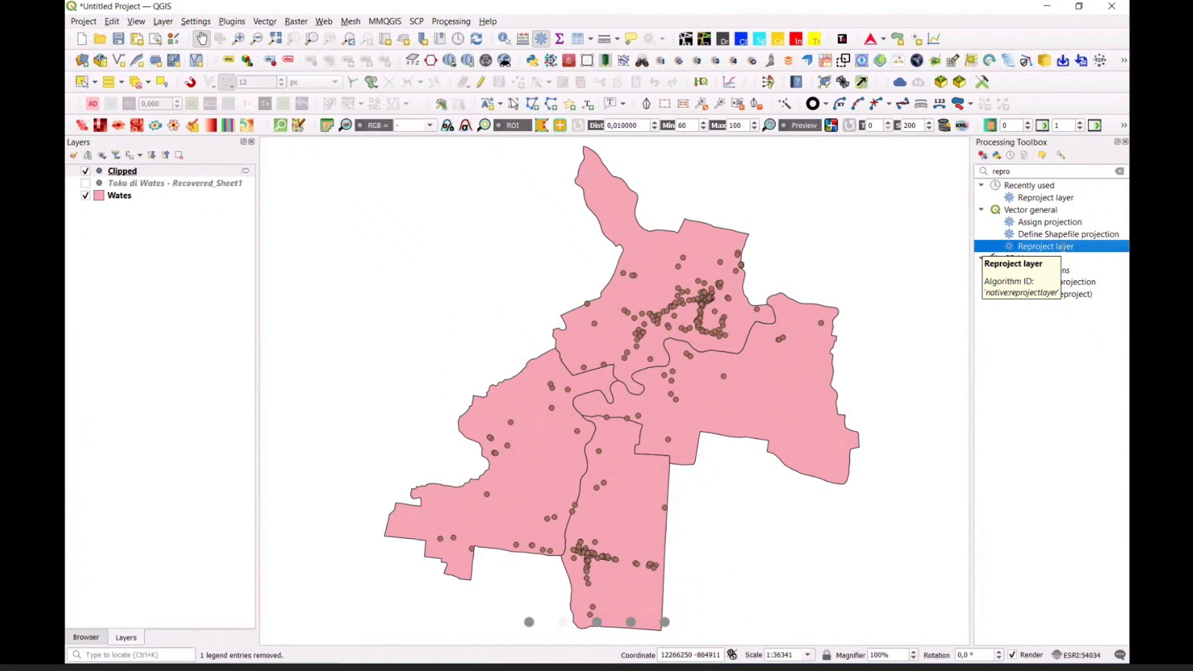
double_click(1064, 247)
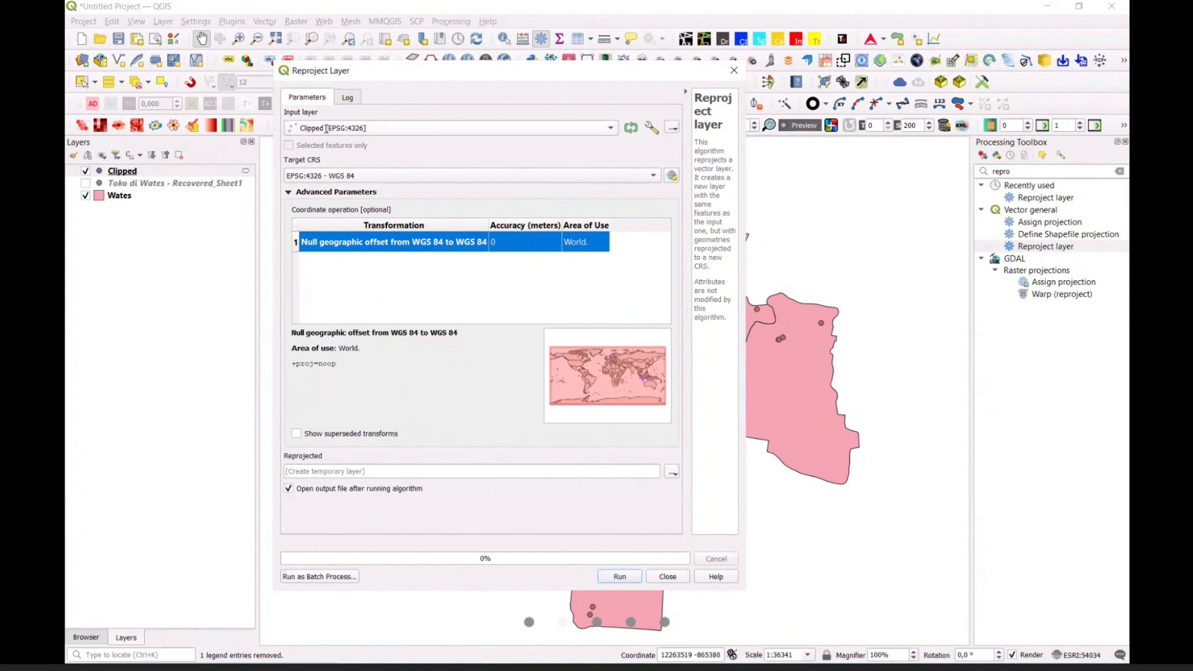
click(322, 129)
click(340, 129)
click(335, 178)
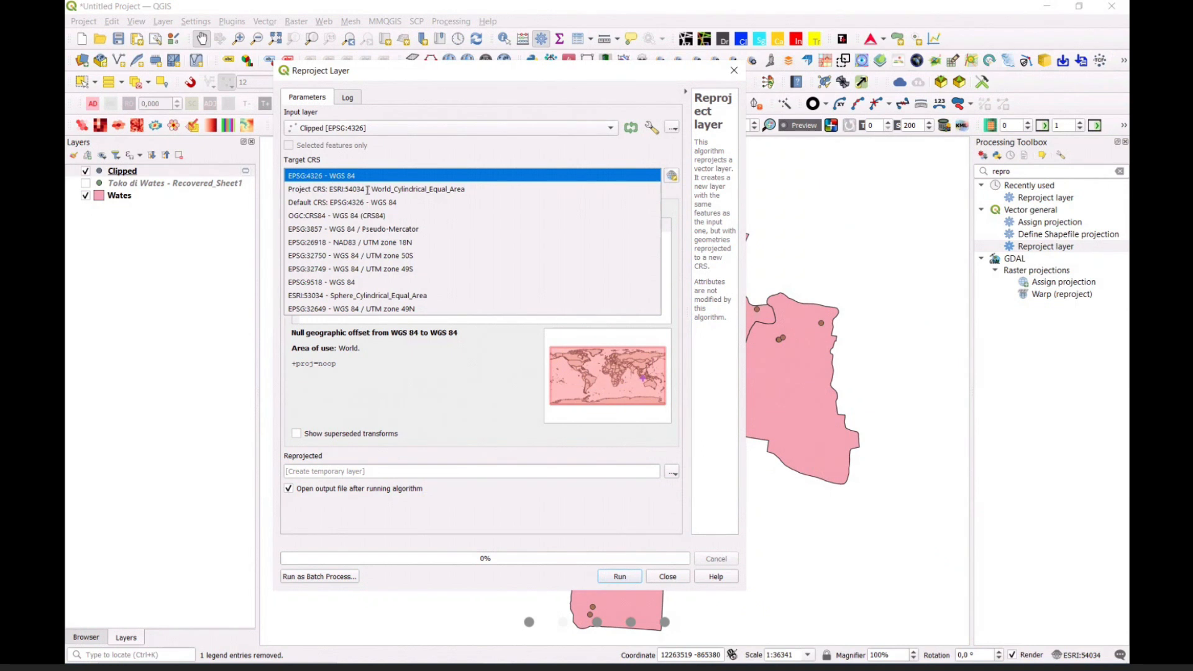
click(637, 171)
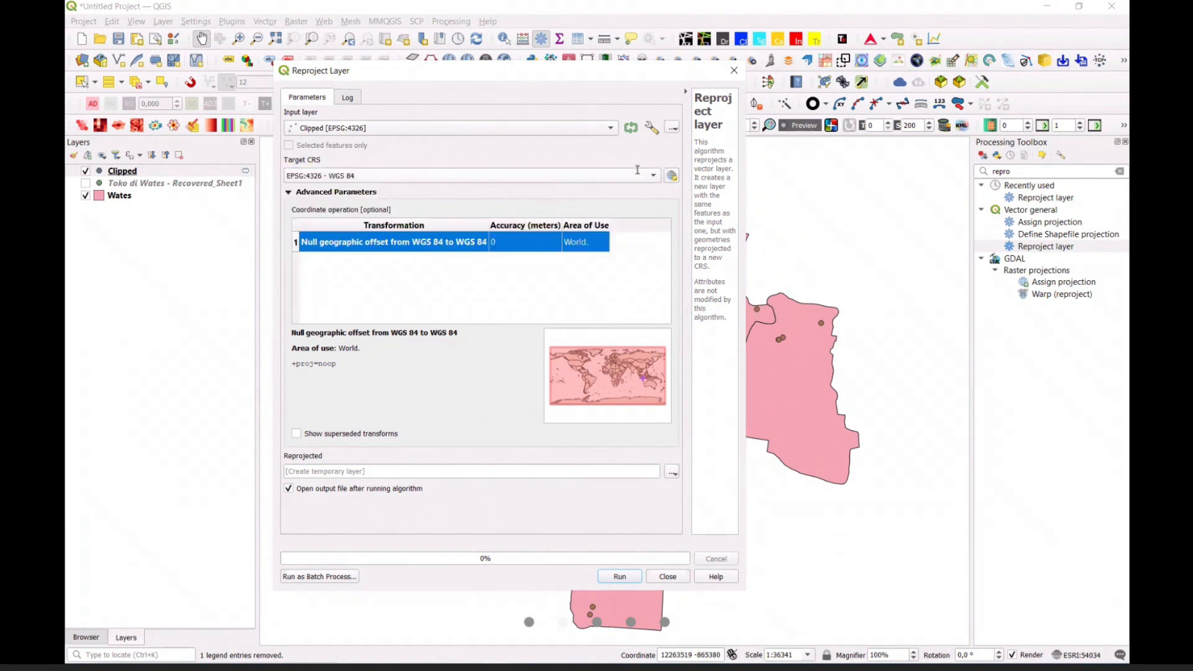
click(523, 181)
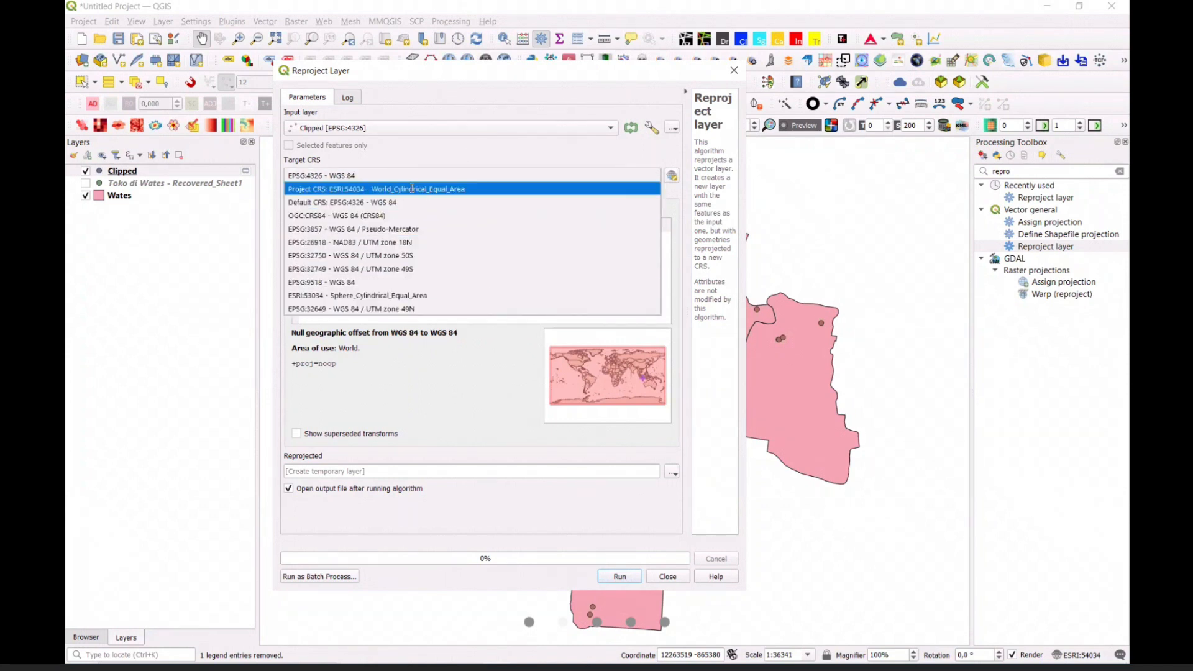
click(422, 152)
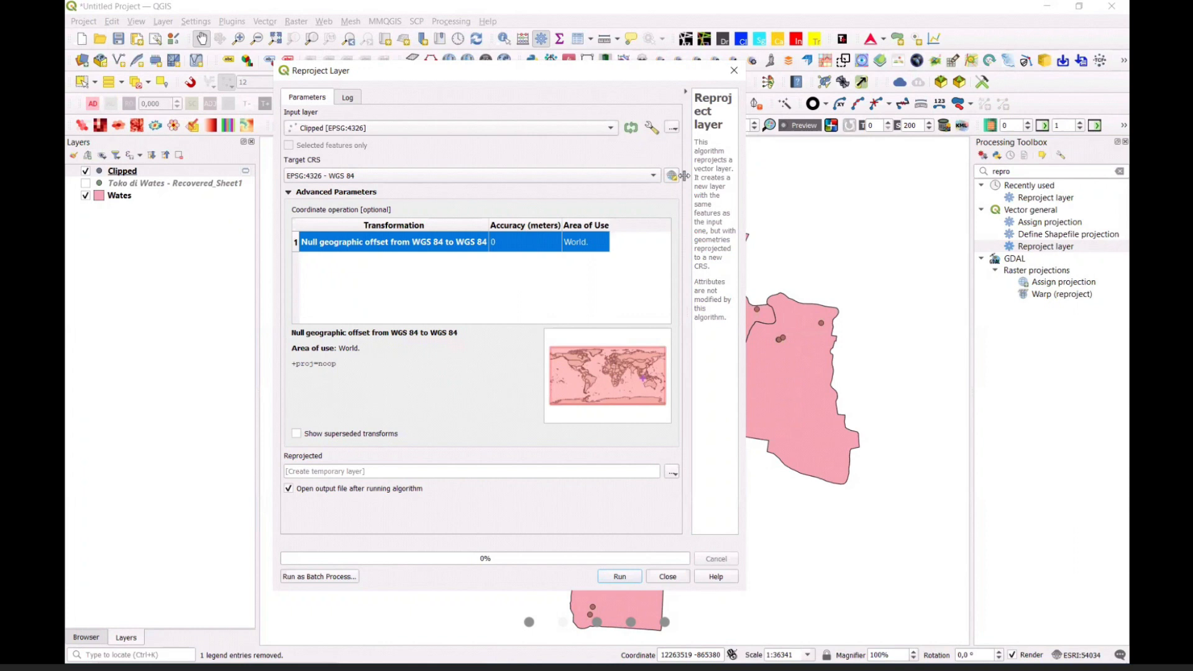
Set the target CRS to ESRI:54034 - World_Cylindrical_Equal_Area by filtering the coordinate reference systems for 54034
click(672, 177)
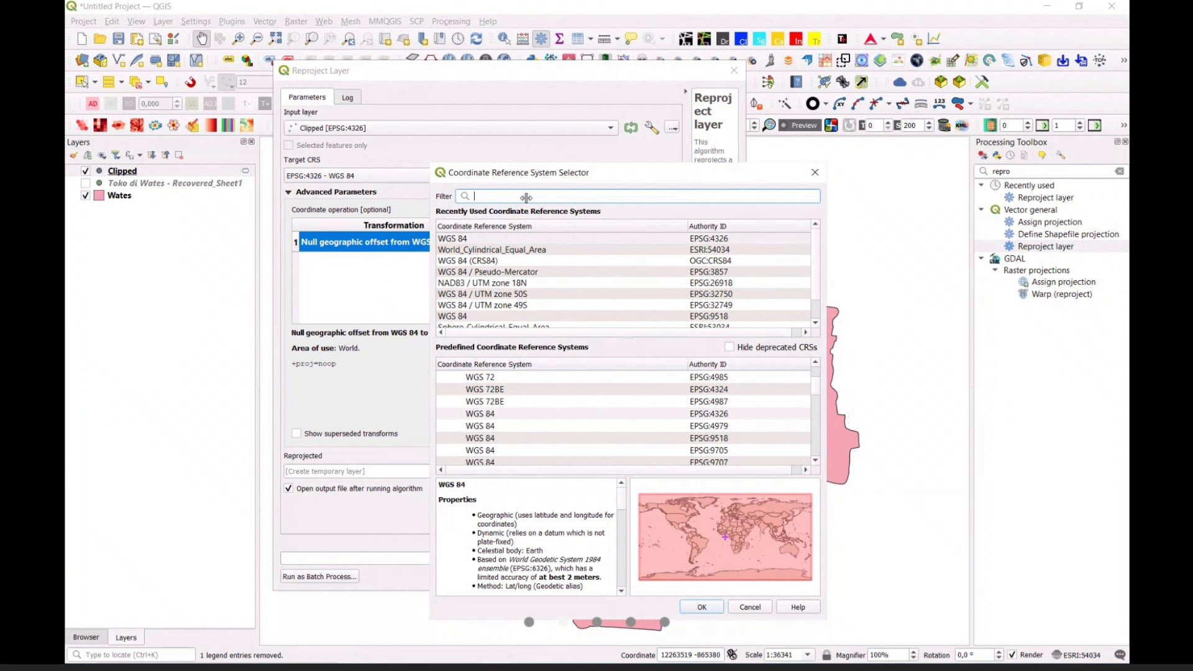
text(54034)
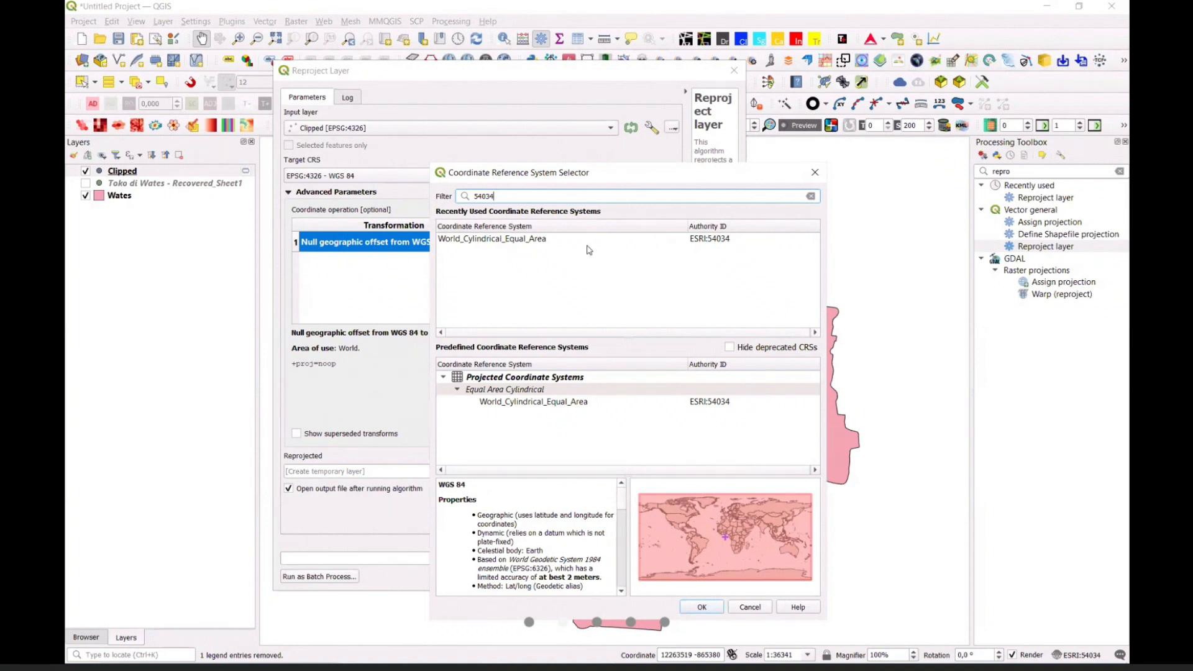
click(523, 242)
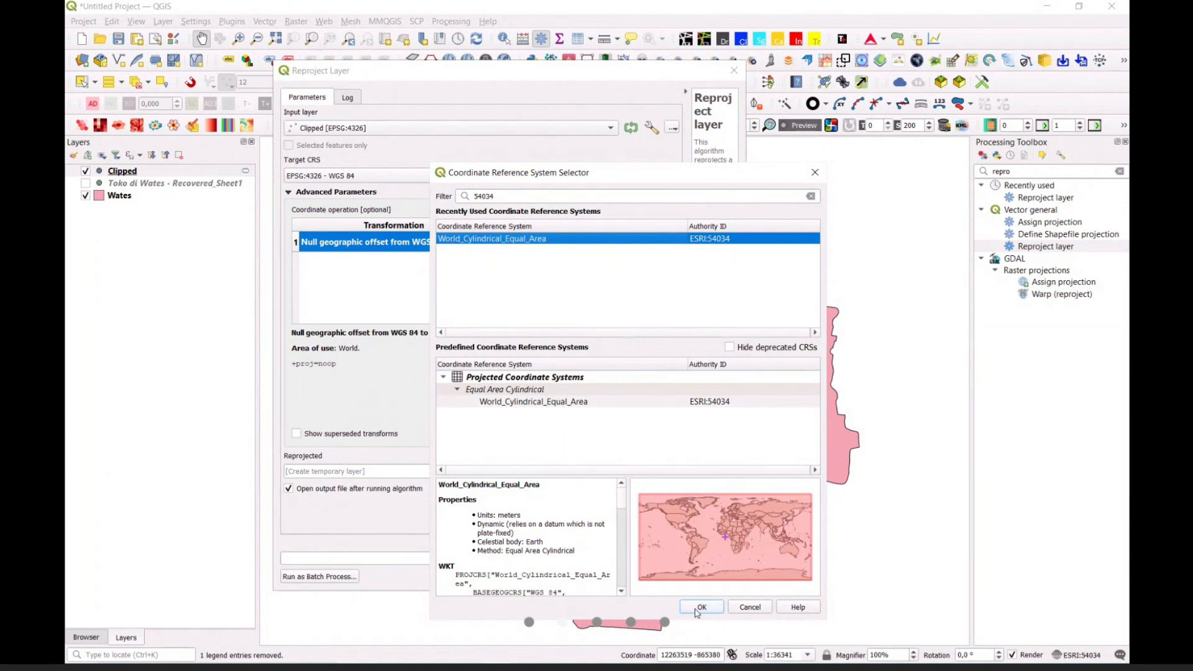
click(701, 607)
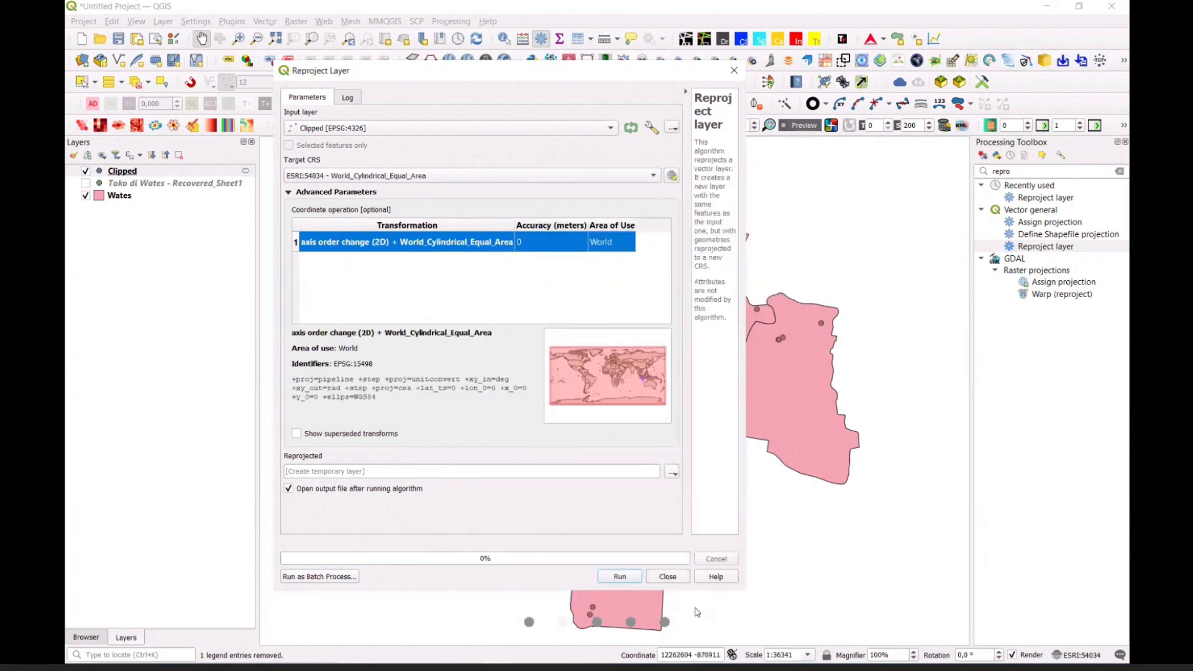
Reproject the Clipped layer into a temporary layer, close the dialog and hide Clipped
click(617, 576)
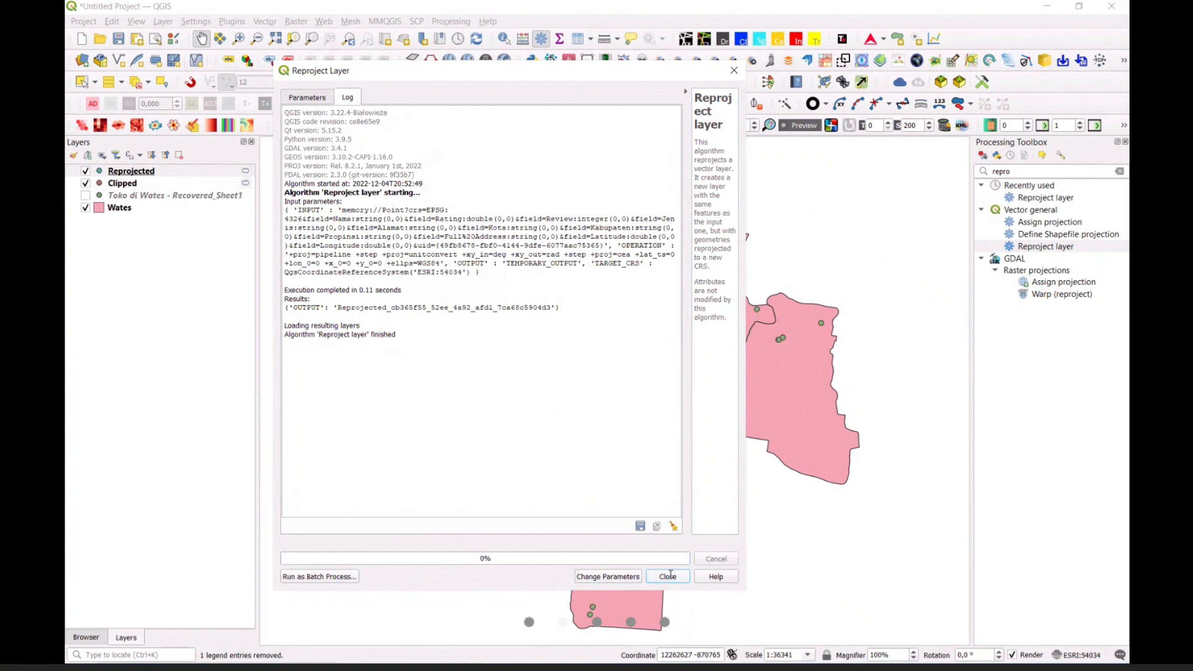
click(669, 576)
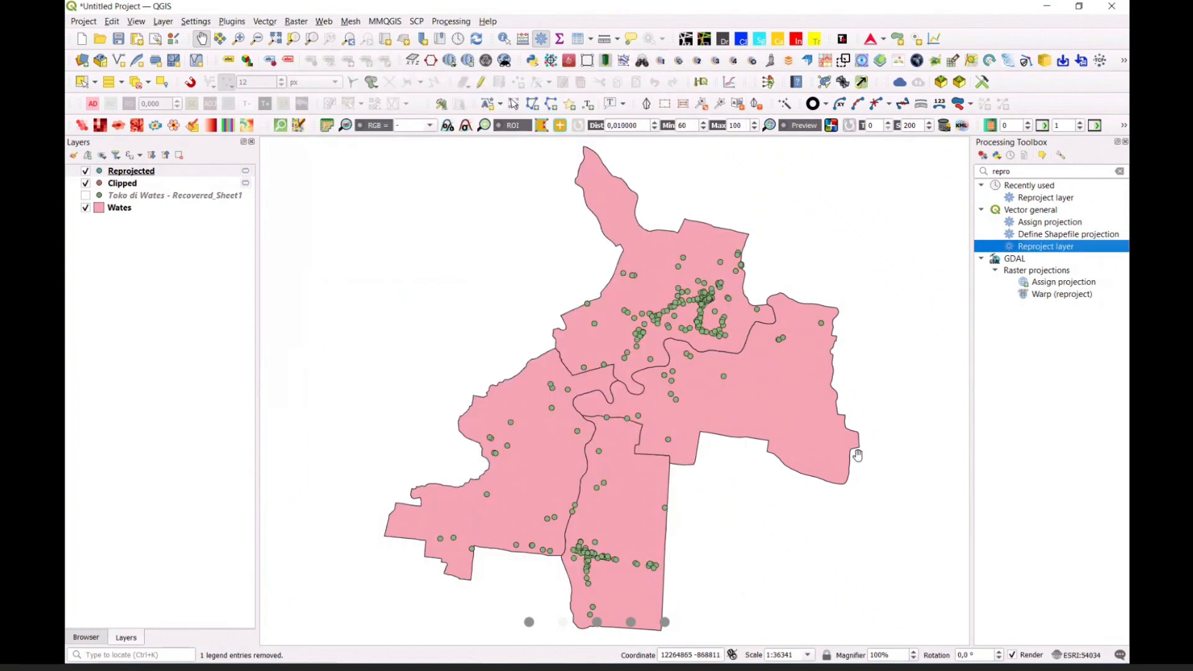
click(85, 183)
click(131, 171)
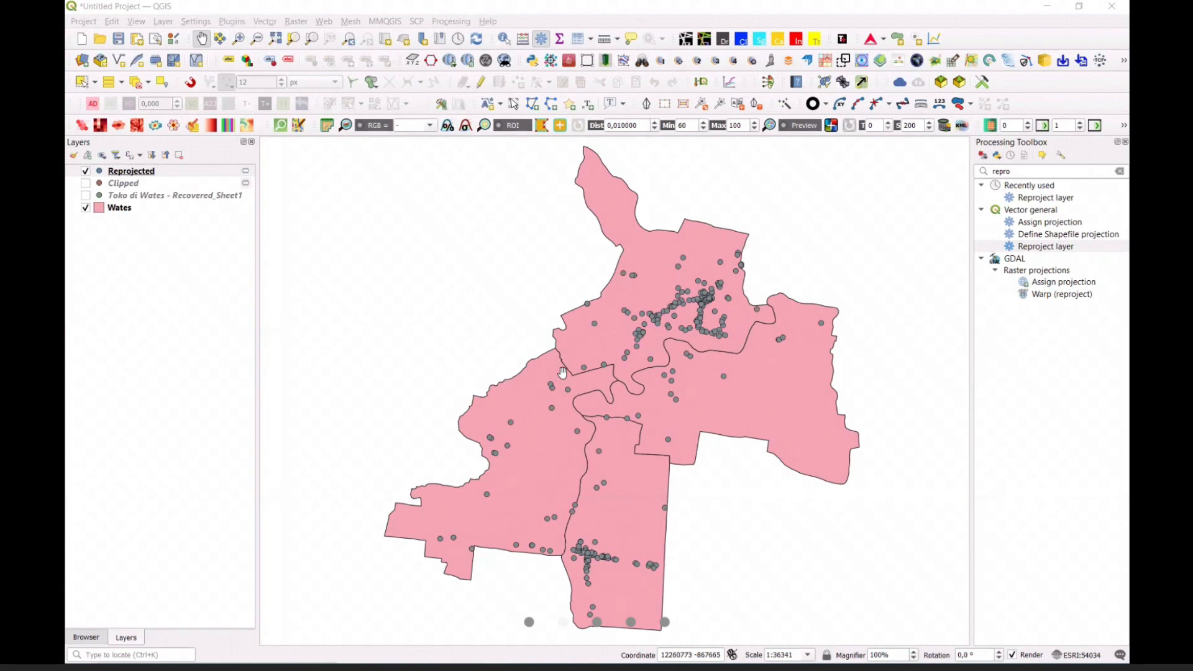
Search the Processing Toolbox for "heatmap" and open Heatmap (Kernel Density Estimation) under Interpolation
click(1041, 169)
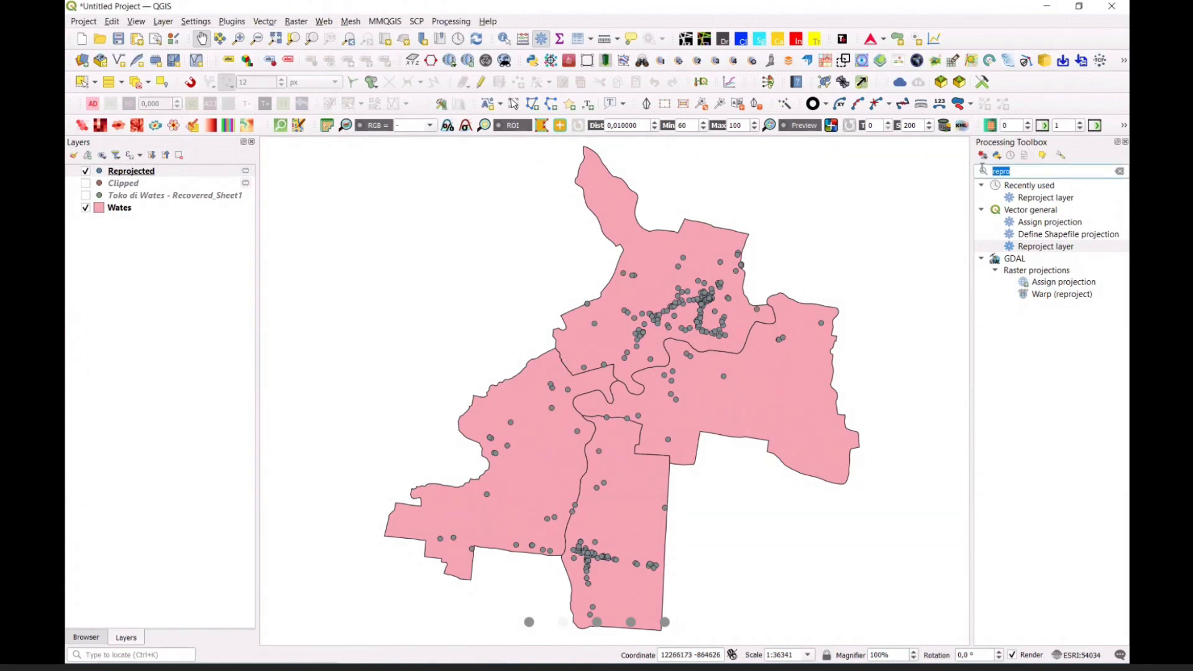
text(he)
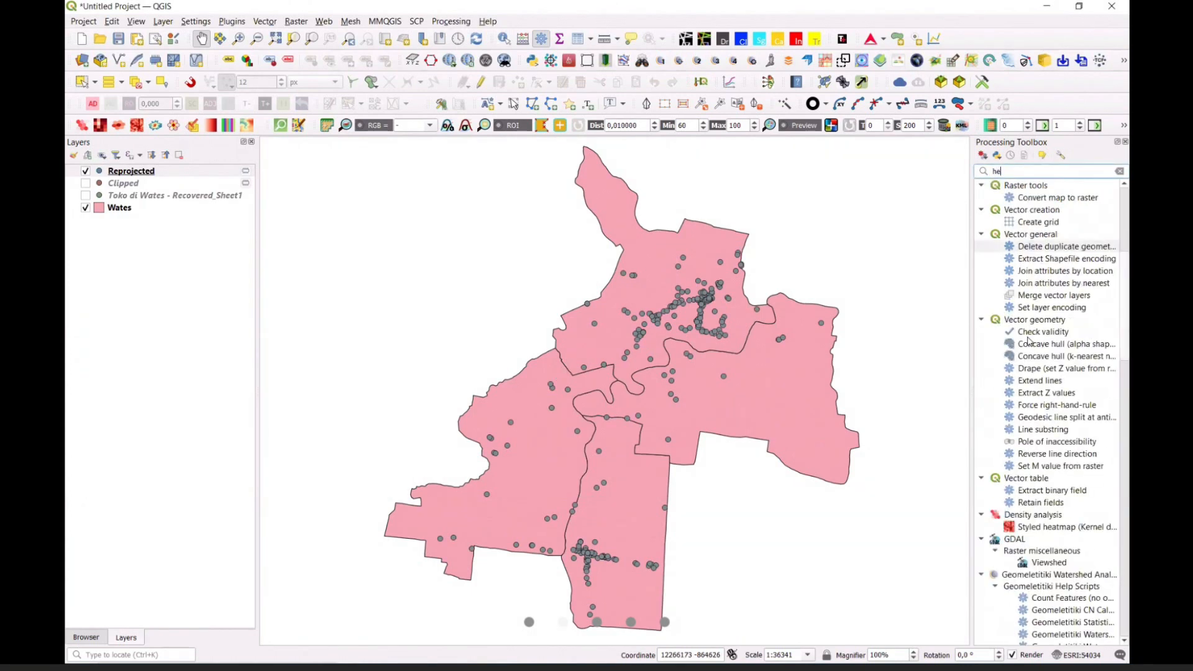
text(atmap)
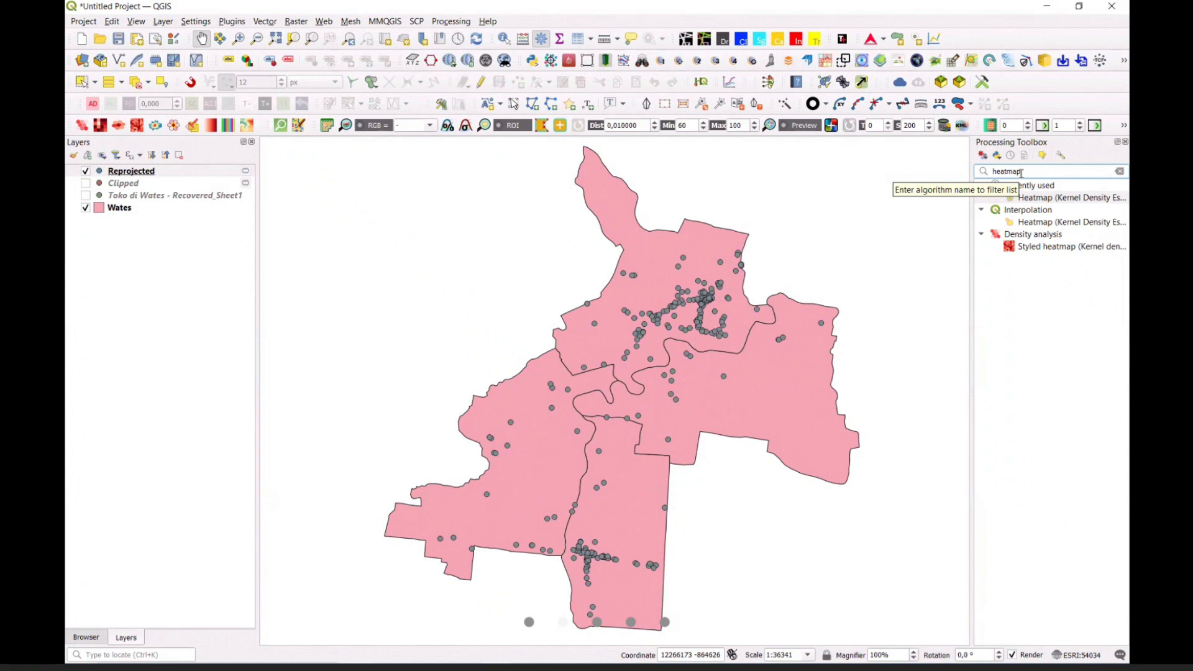
click(1039, 223)
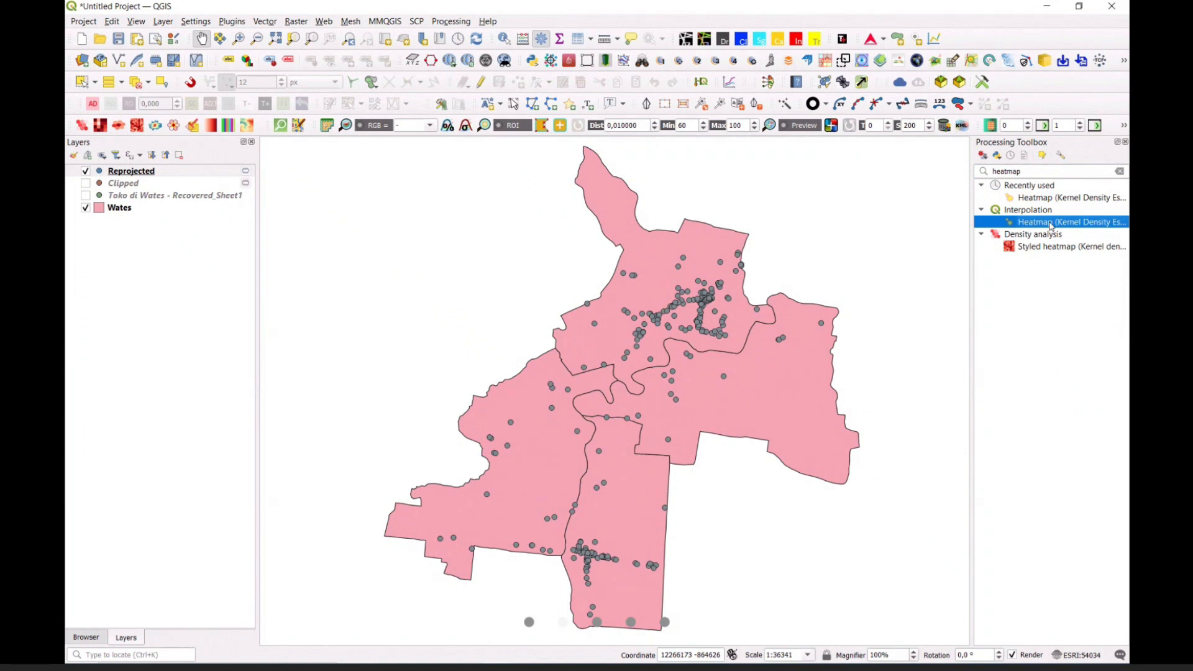
double_click(1050, 224)
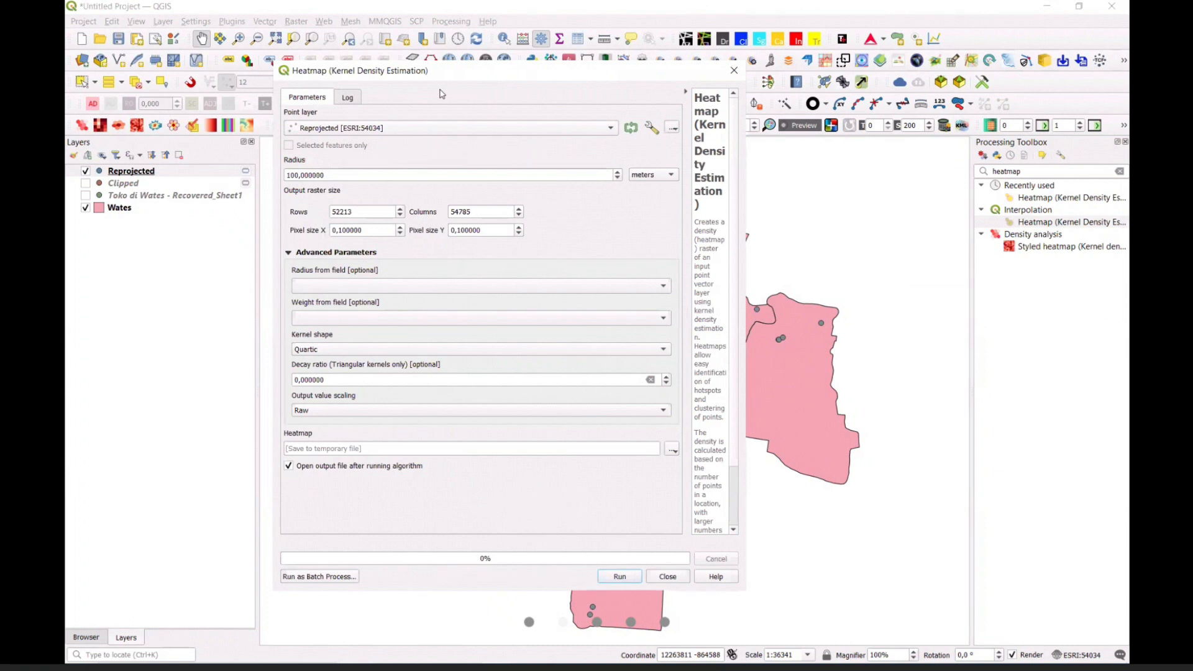
Move the heatmap dialog aside and set the kernel radius to 2000 meters
drag(585, 78, 753, 57)
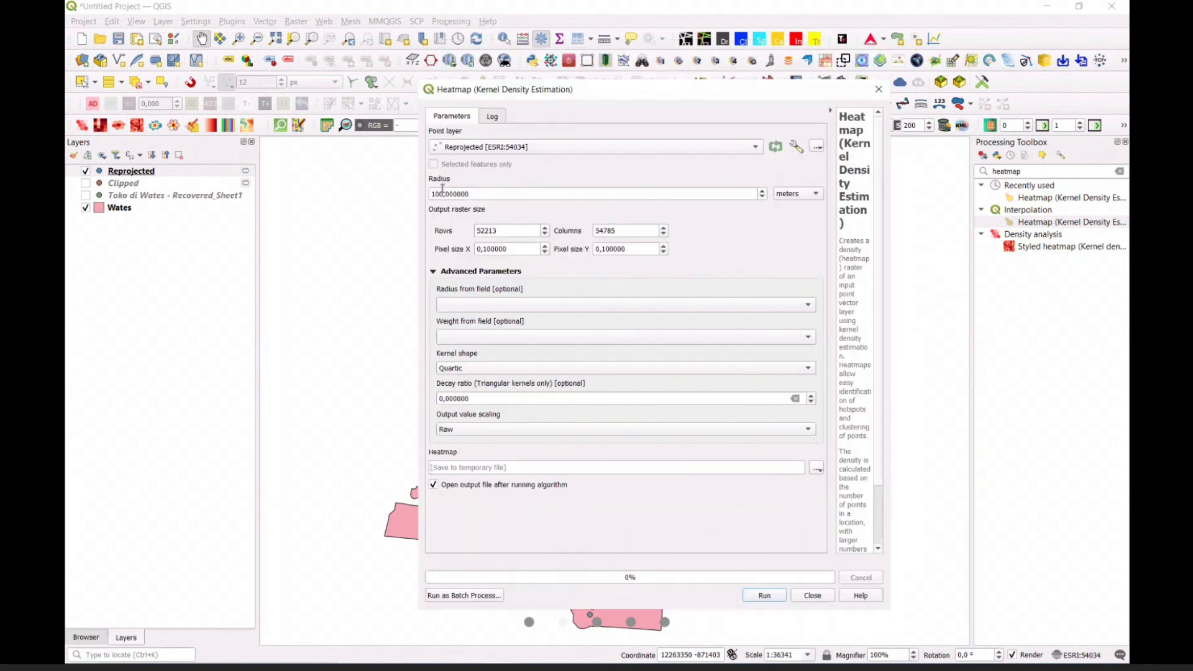
click(435, 194)
drag(436, 194, 431, 194)
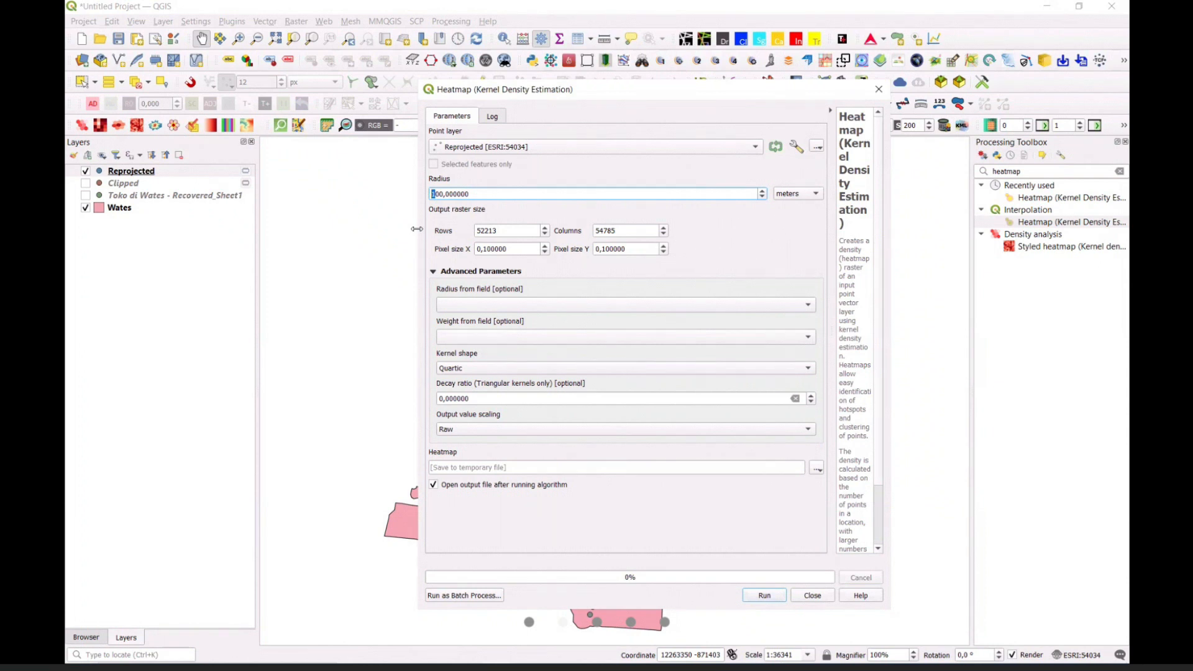
text(20)
Set the heatmap's output pixel size to 30 in both X and Y
click(494, 249)
double_click(504, 249)
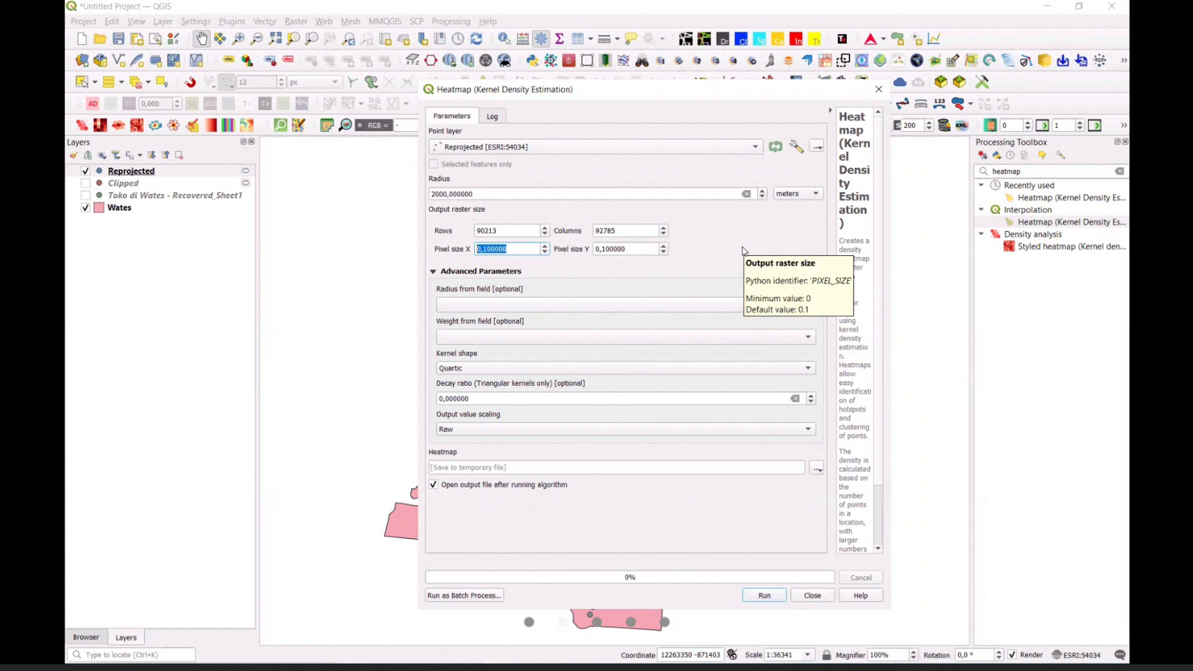
text(30)
click(737, 228)
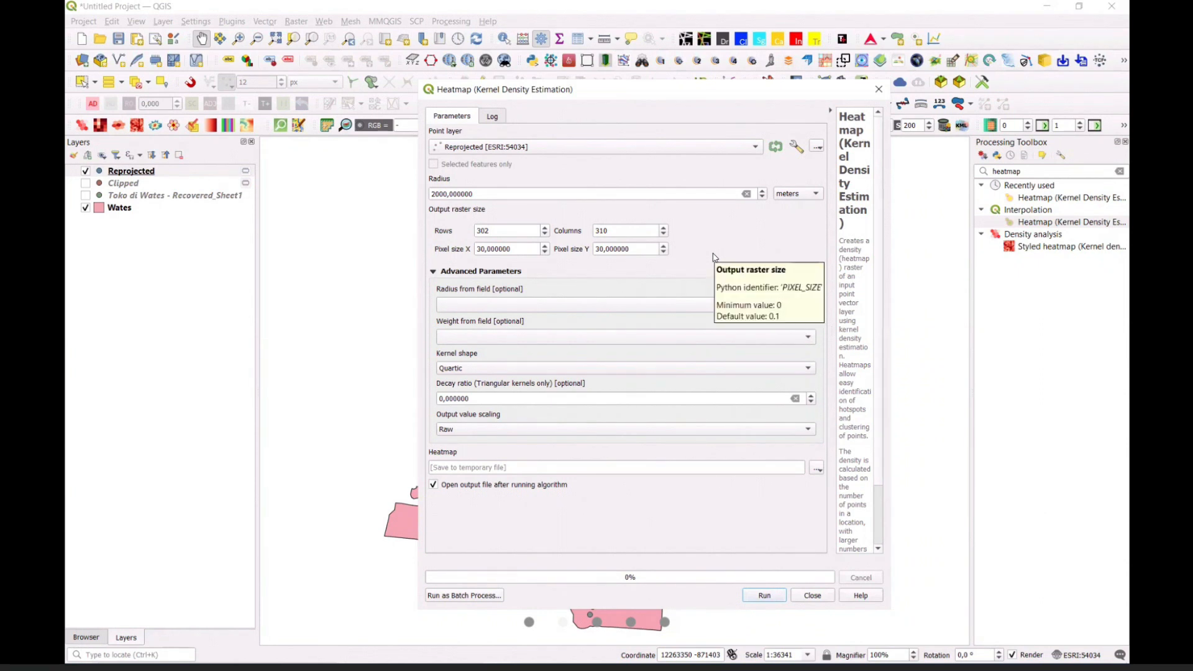
Generate the heatmap from the Reprojected points as a temporary raster without a weight field, and close the dialog
click(767, 598)
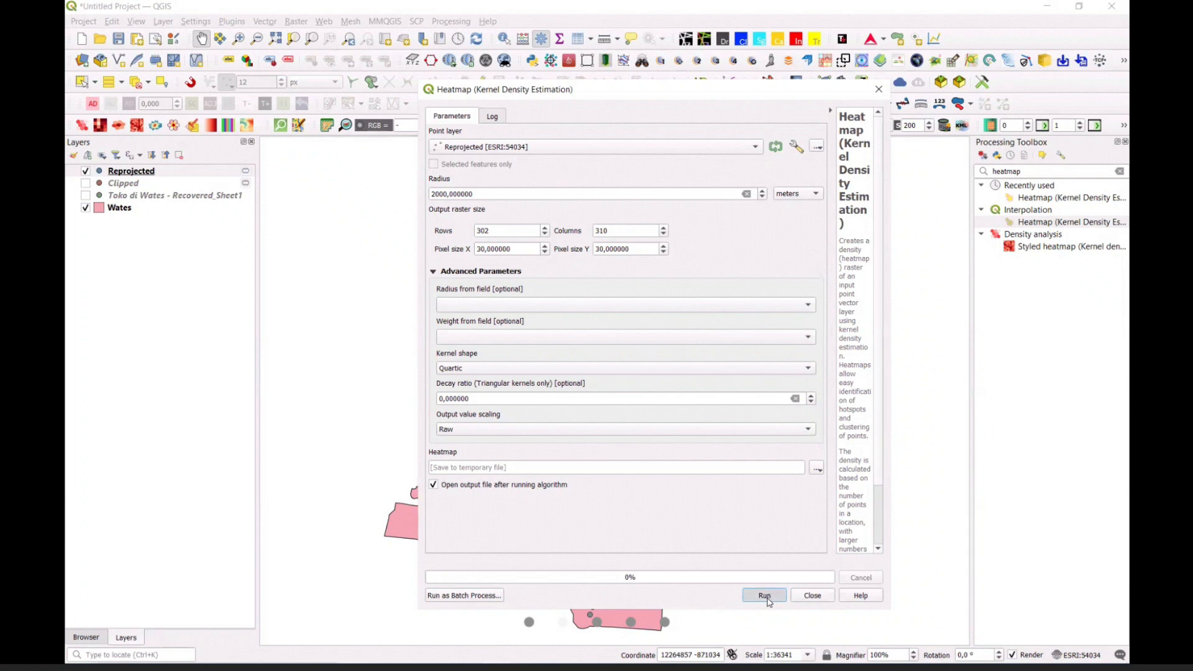
click(811, 596)
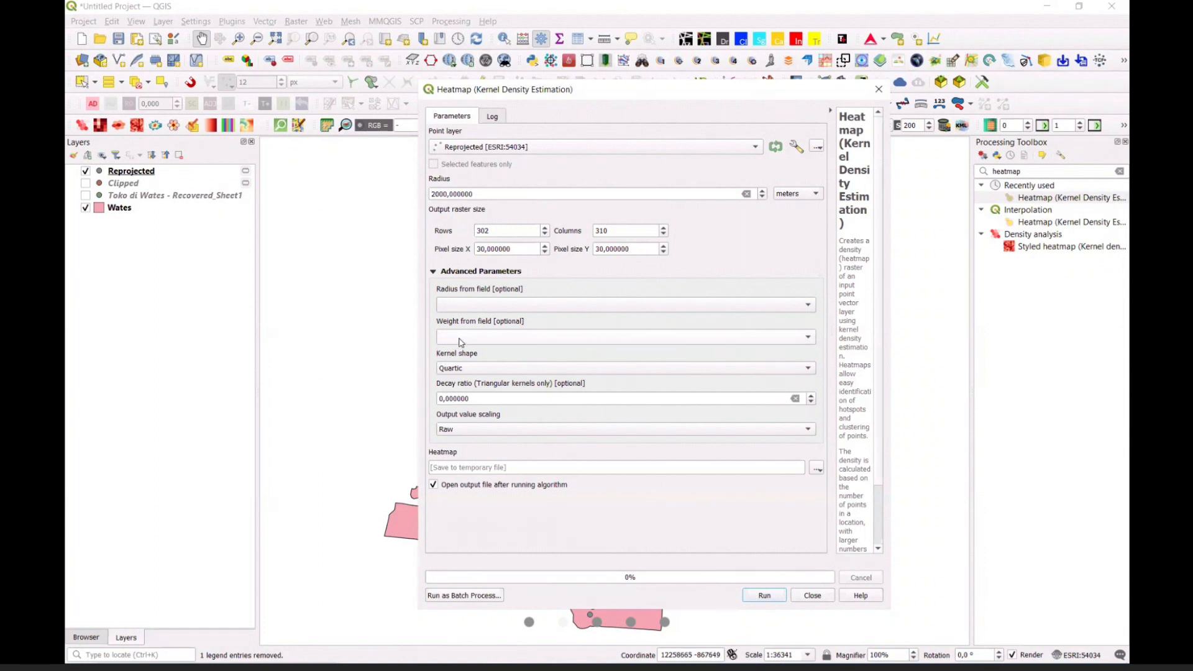
click(484, 343)
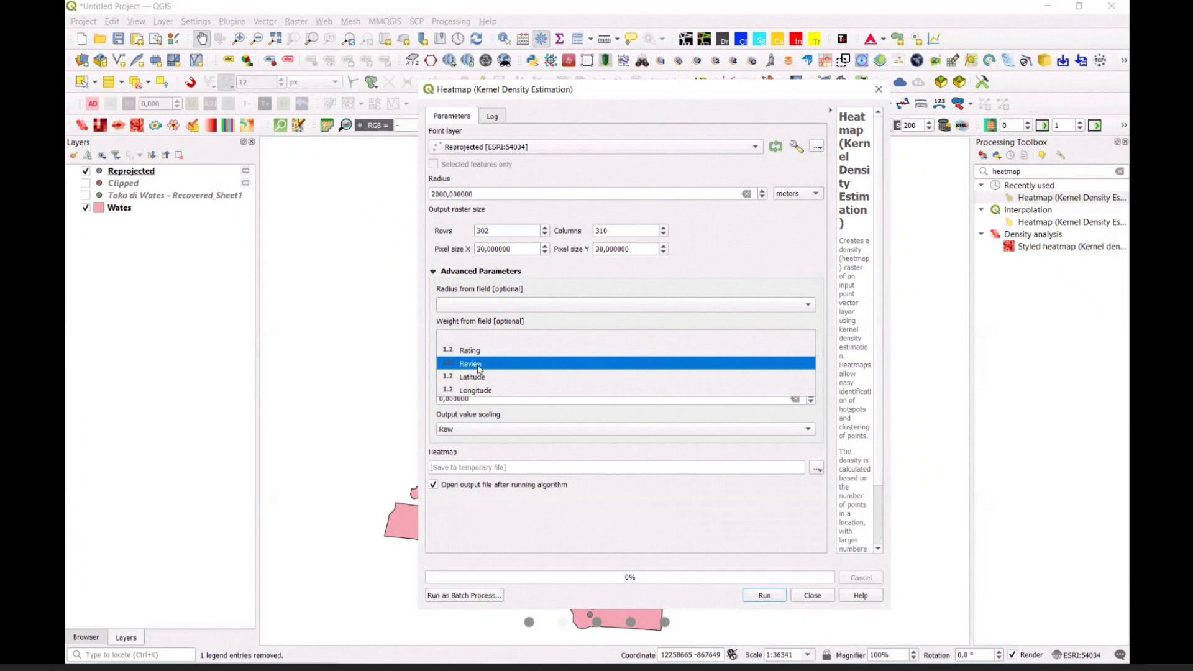
click(429, 316)
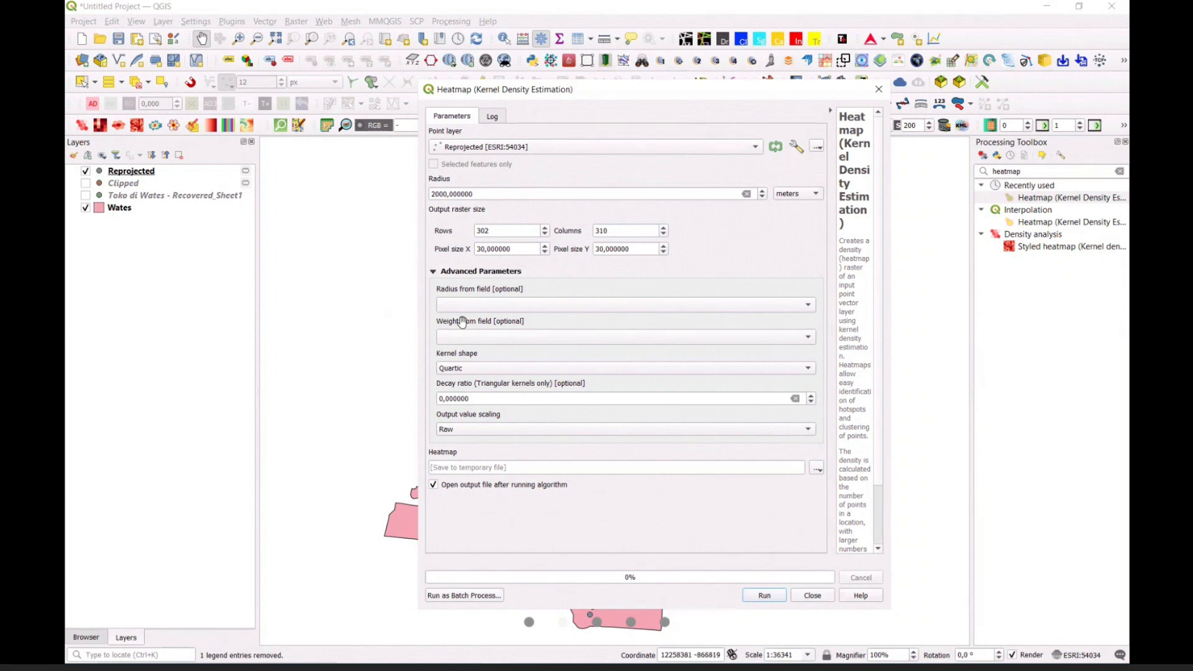
click(765, 597)
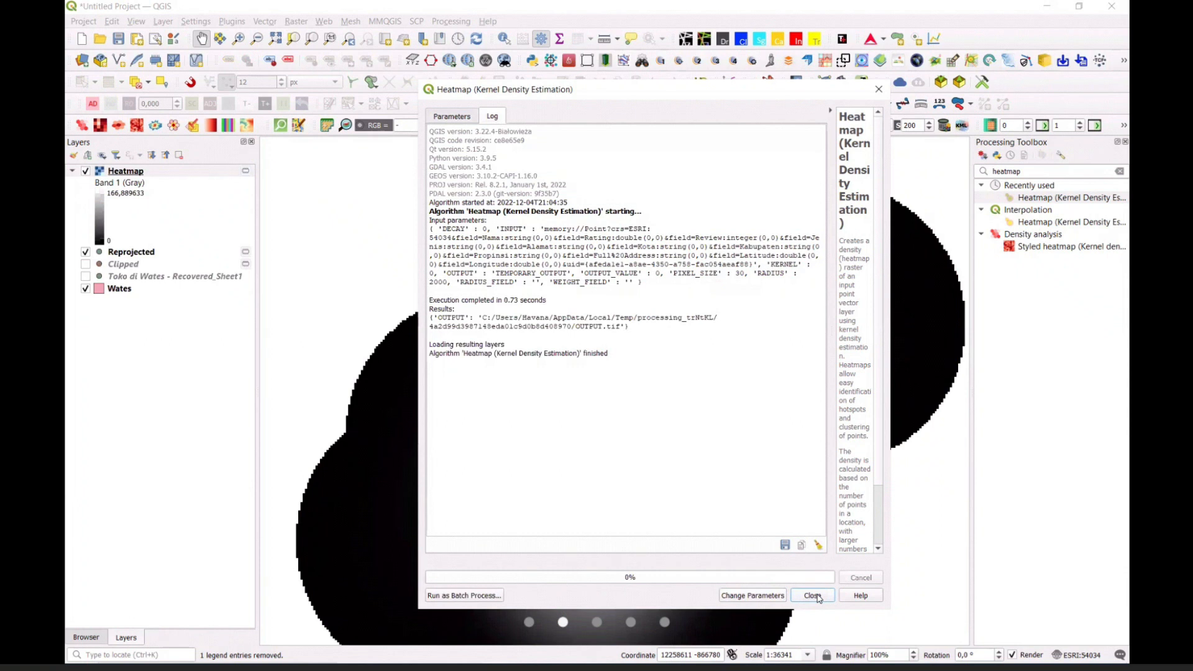
key(Escape)
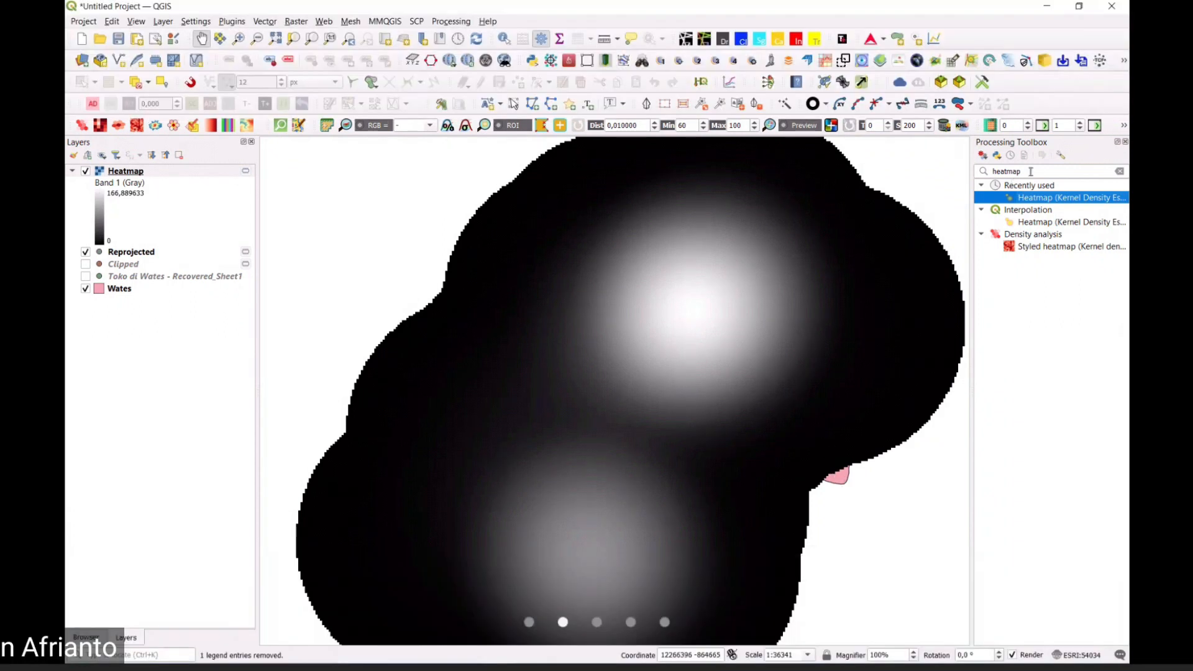
double_click(1025, 172)
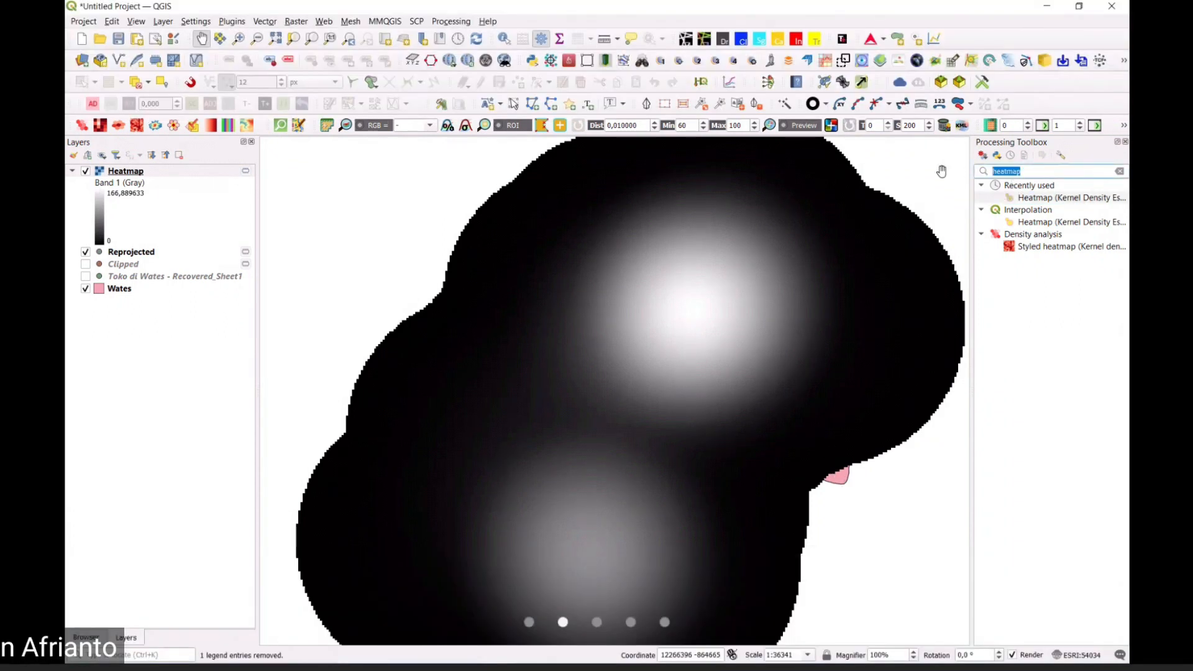
Search the Processing Toolbox for "clip" and open GDAL's Clip raster by mask layer
text(clip)
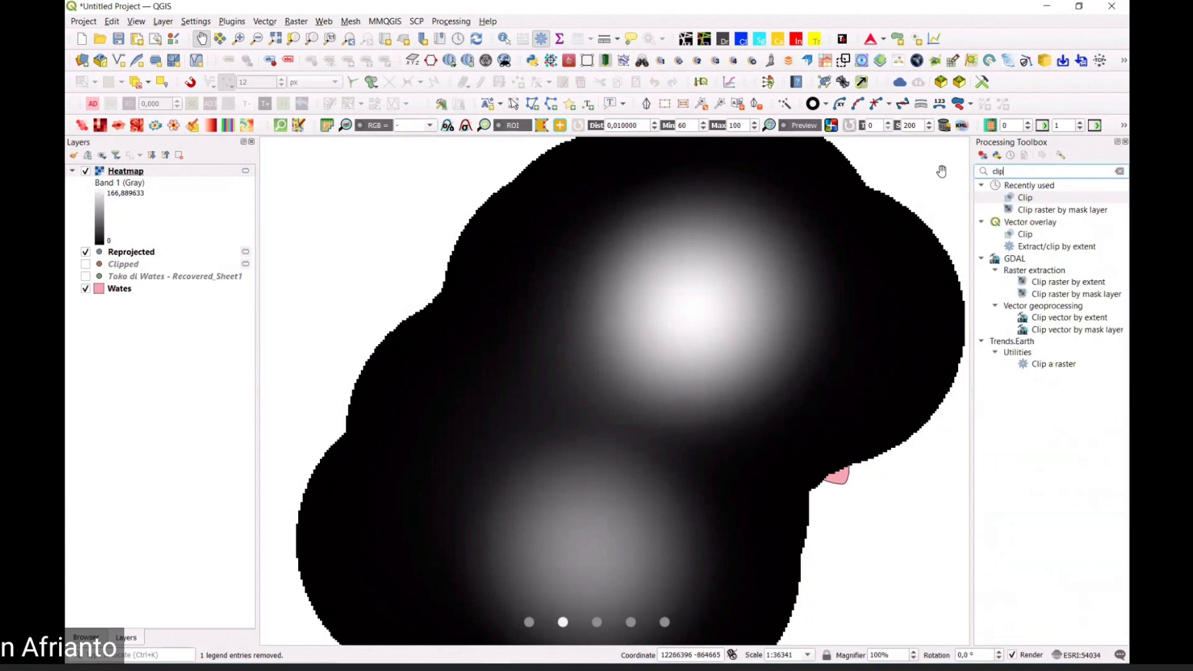
click(1026, 236)
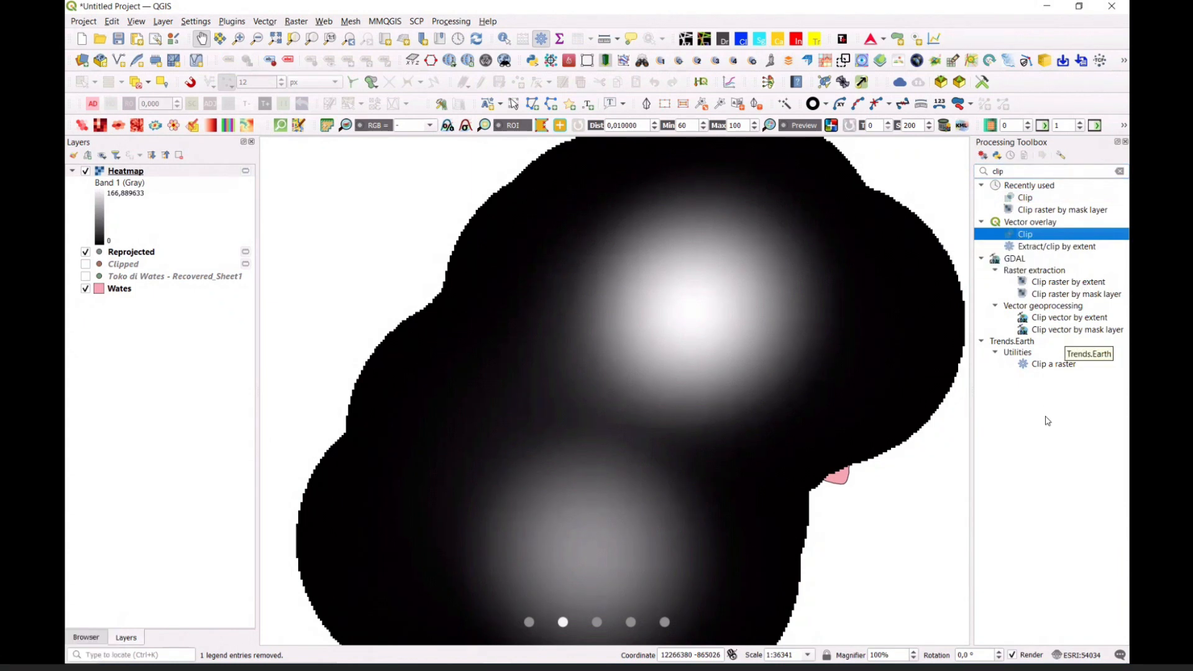
click(1085, 295)
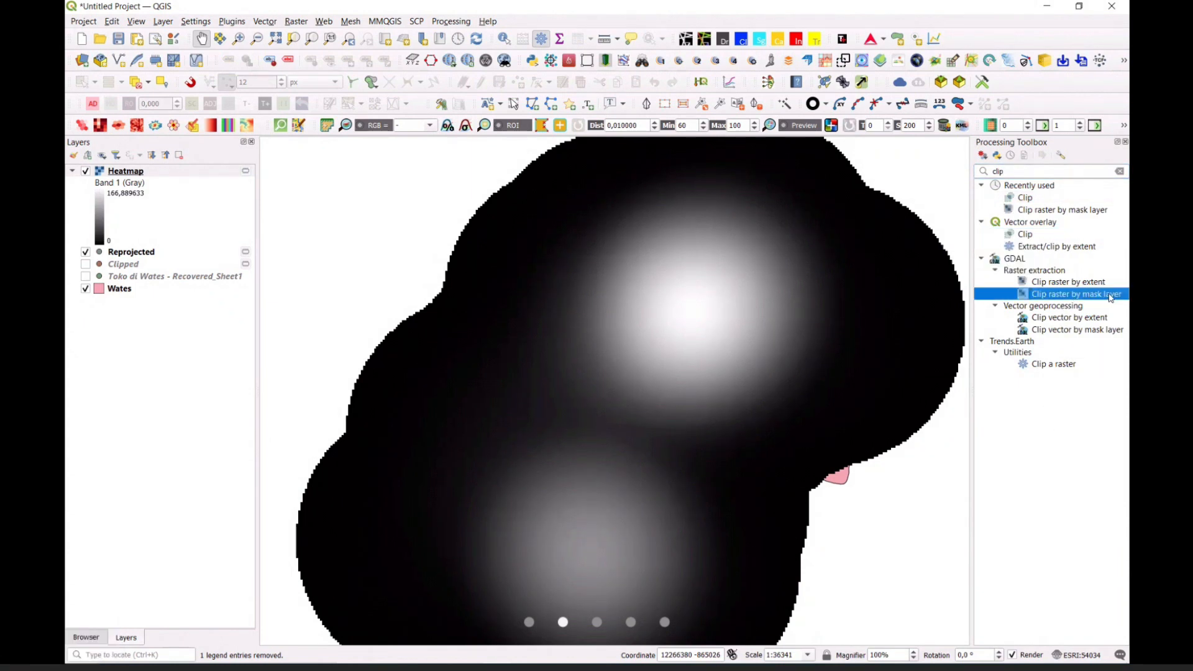
double_click(1102, 298)
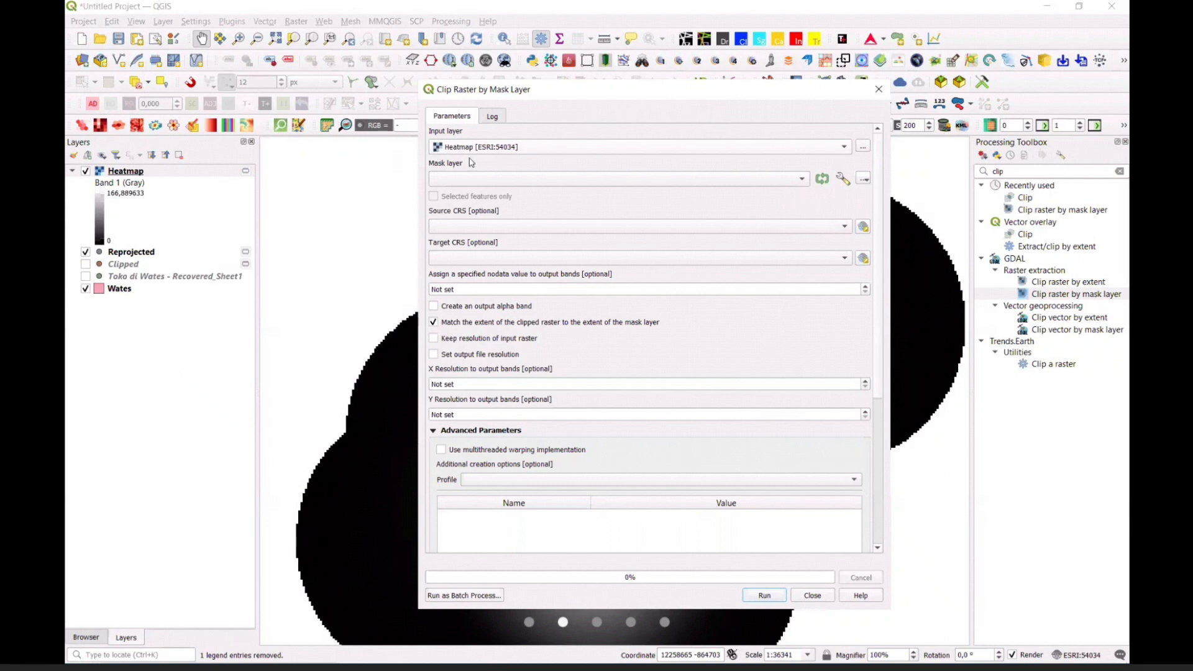
Use Wates as the mask layer for clipping the Heatmap and set the target CRS to Project CRS: ESRI:54034 - World_Cylindrical_Equal_Area
click(527, 179)
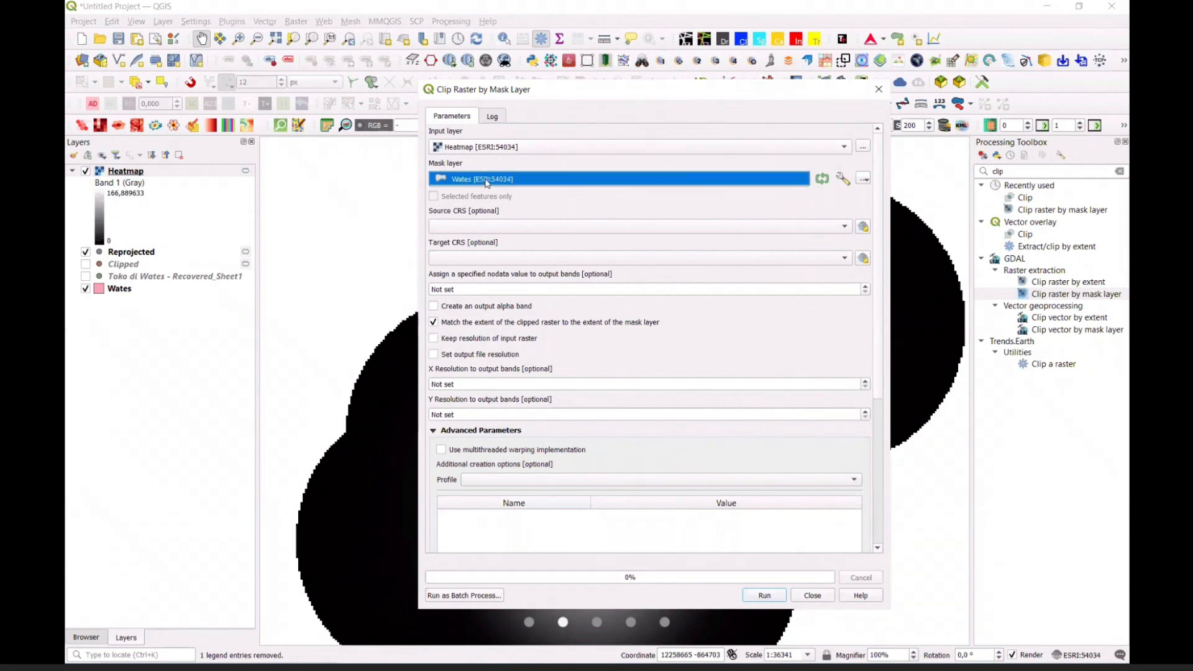
click(486, 180)
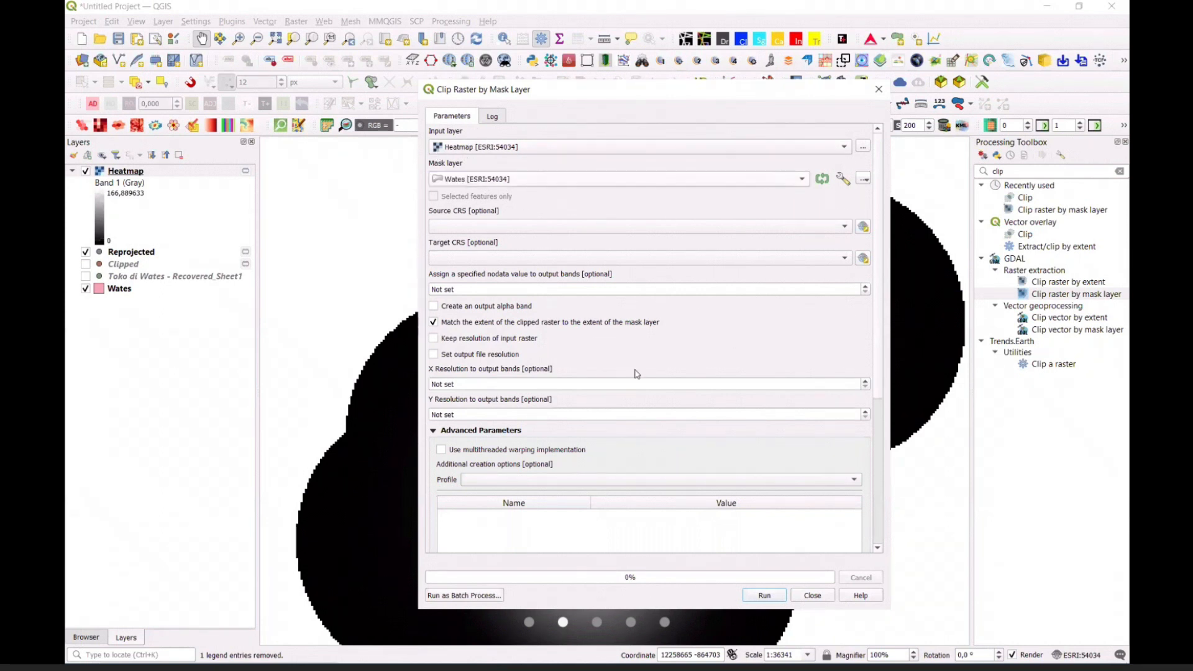
click(467, 259)
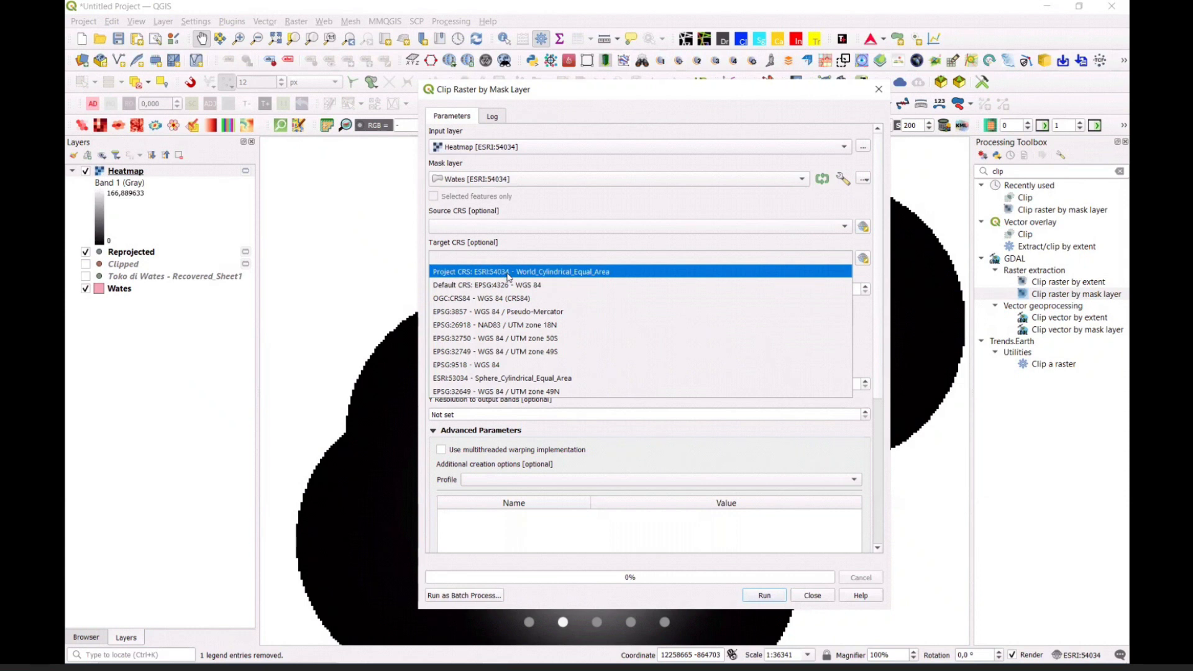
click(523, 273)
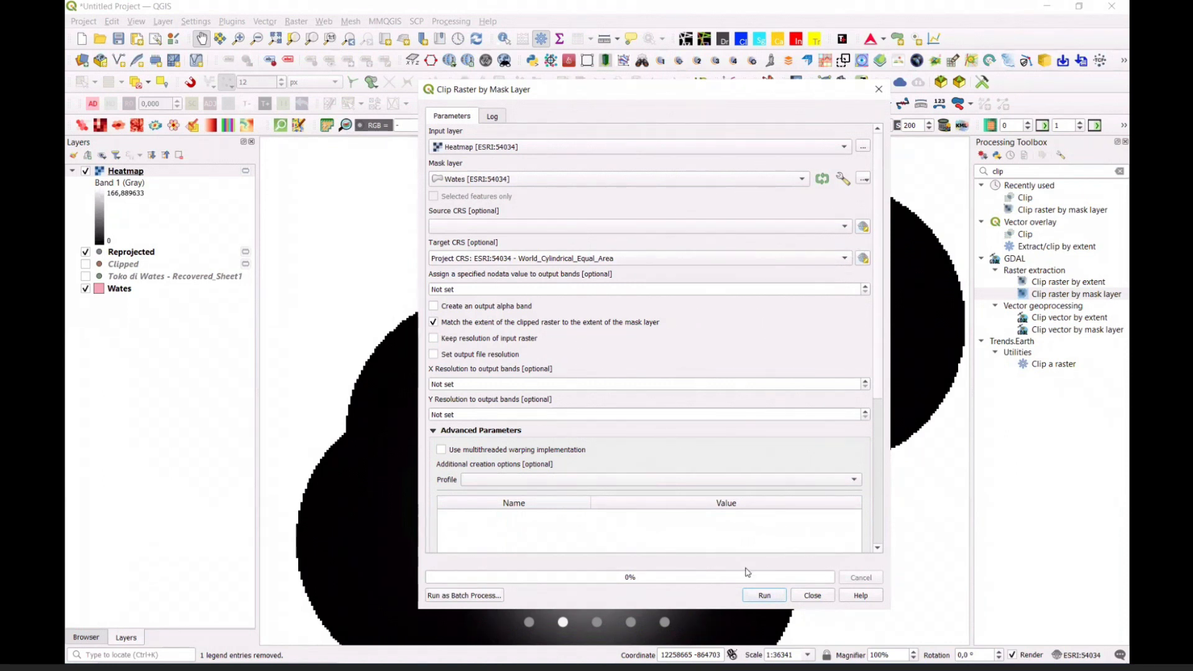
Run the raster clip, close its dialog and hide the unclipped Heatmap layer
click(764, 598)
click(813, 595)
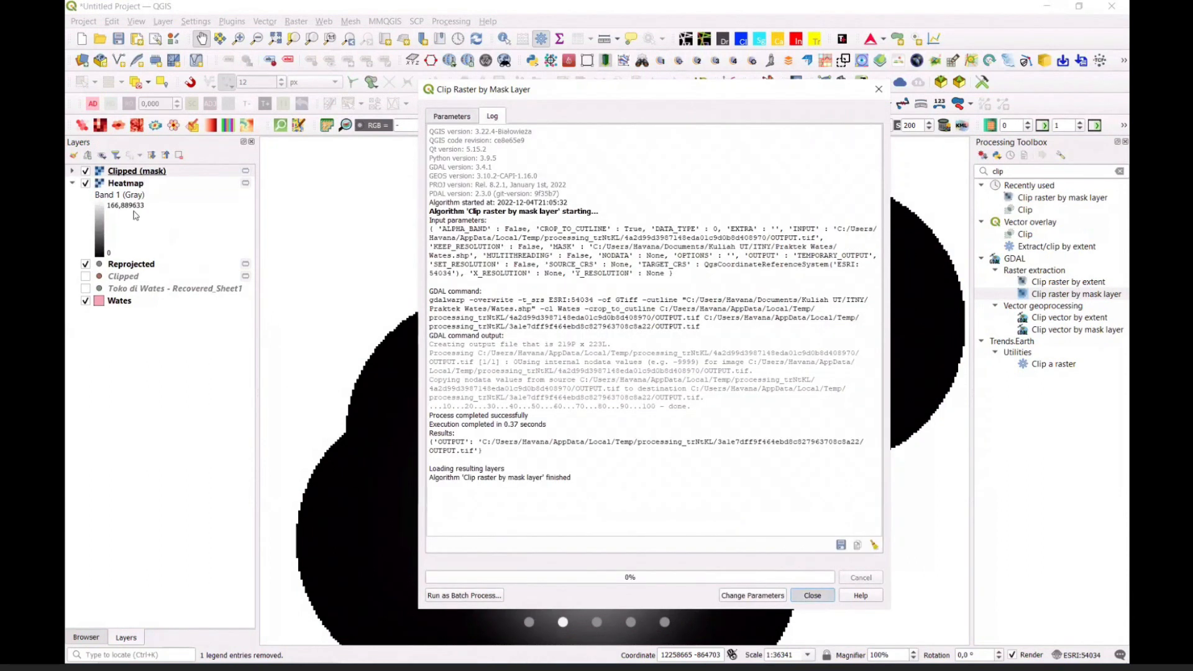
click(86, 183)
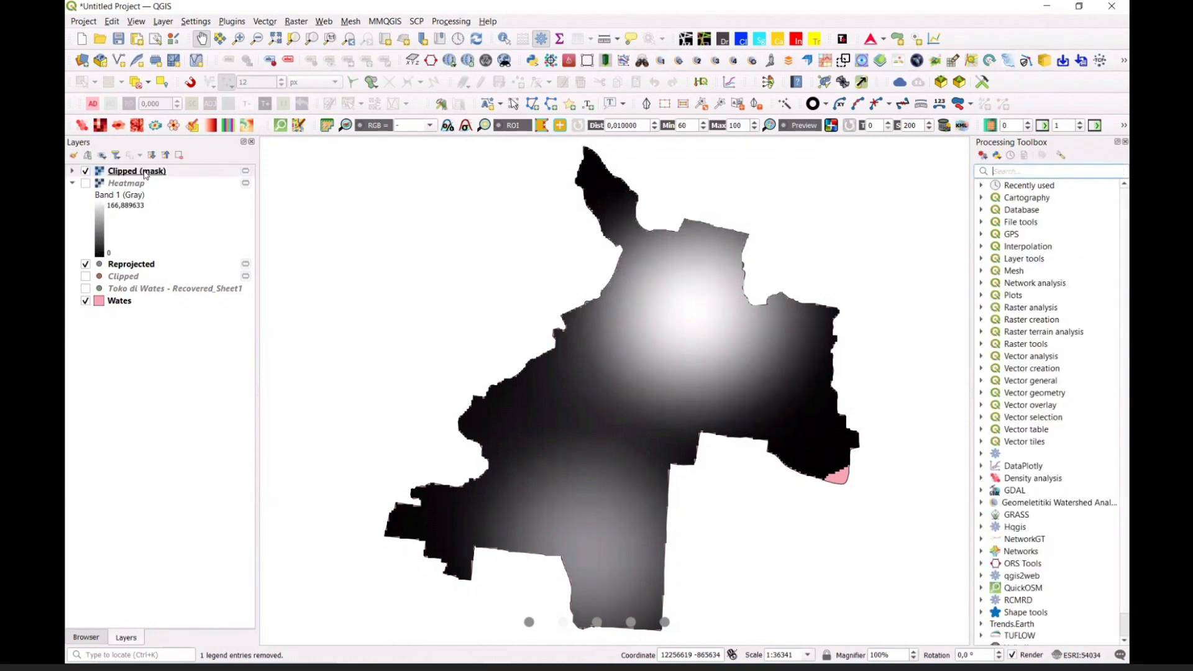
Open the symbology of the Clipped (mask) raster and set it to Singleband pseudocolor with Discrete interpolation
click(148, 172)
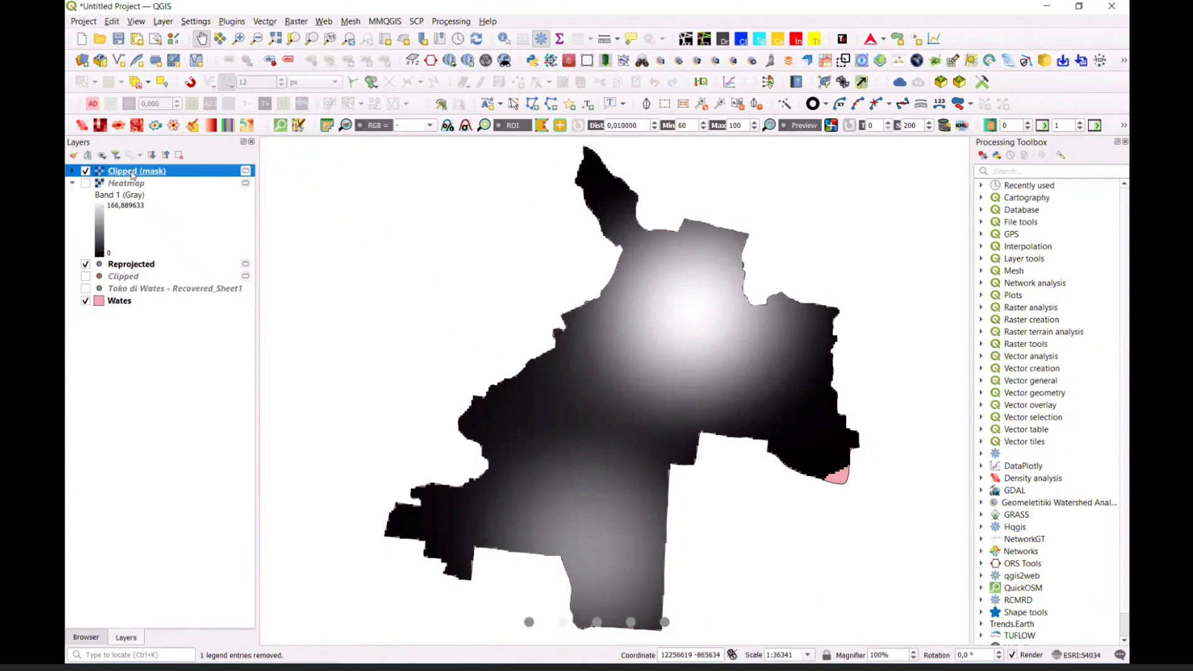
double_click(136, 172)
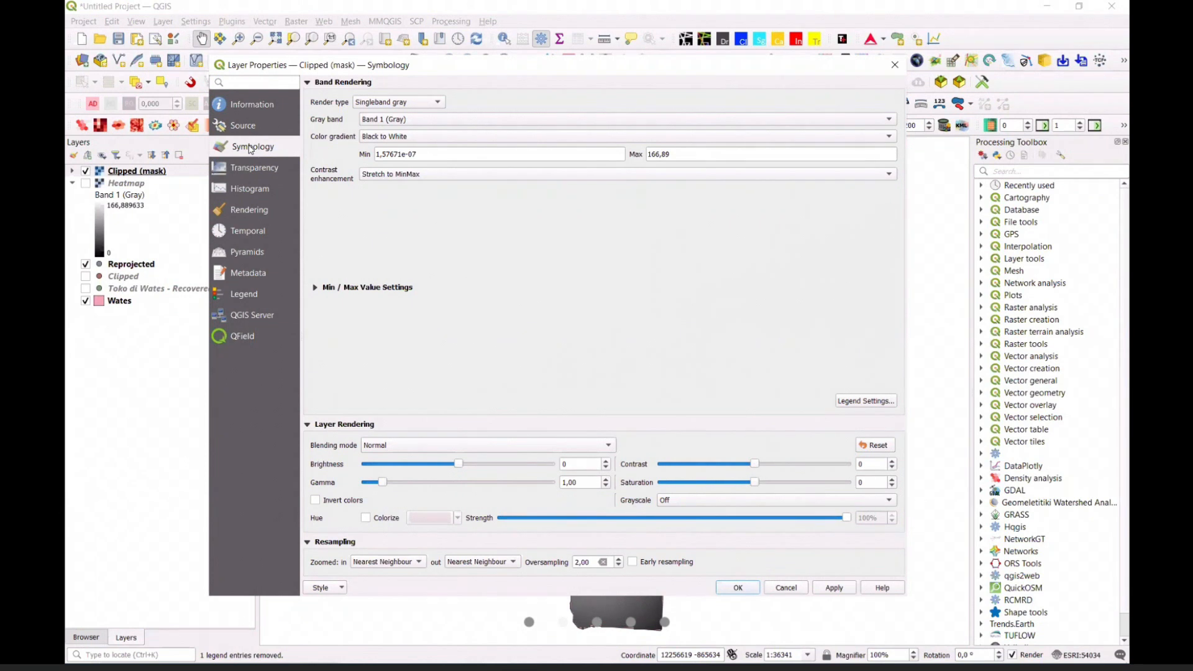
click(423, 106)
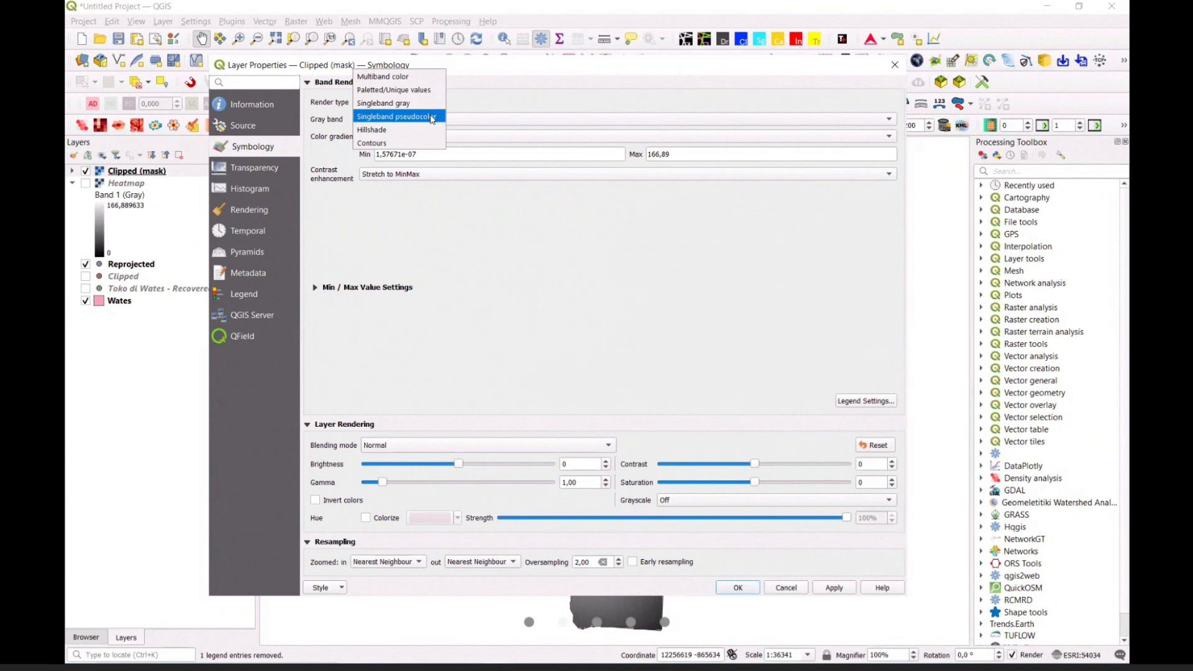
click(433, 118)
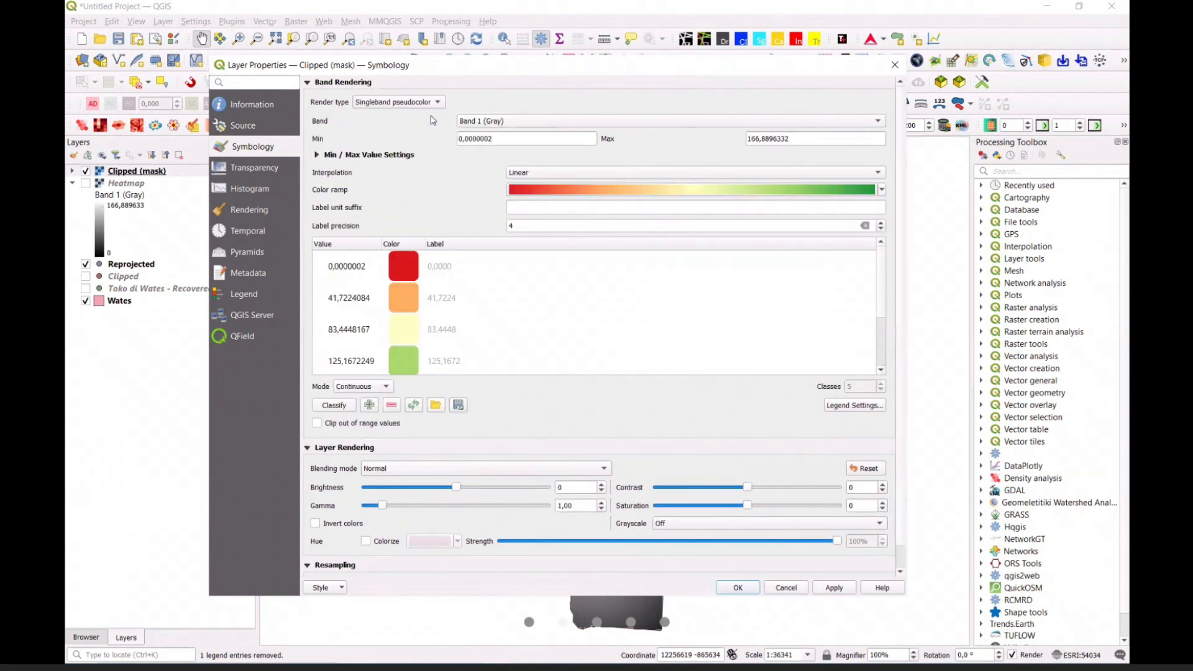
click(539, 172)
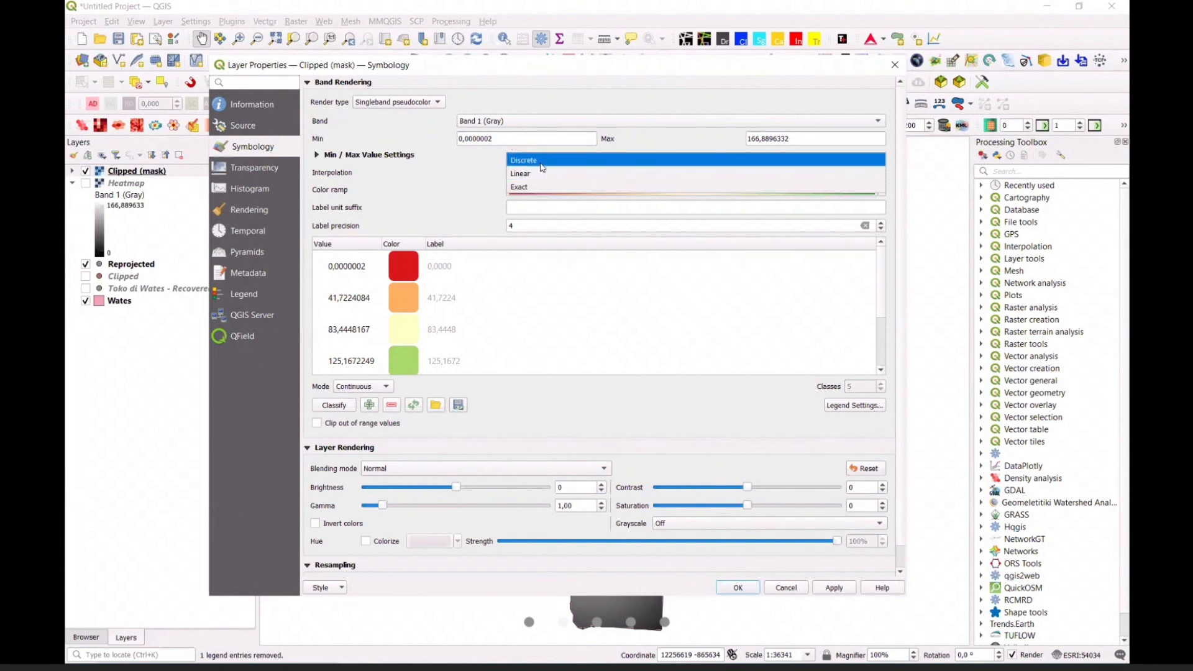
click(541, 161)
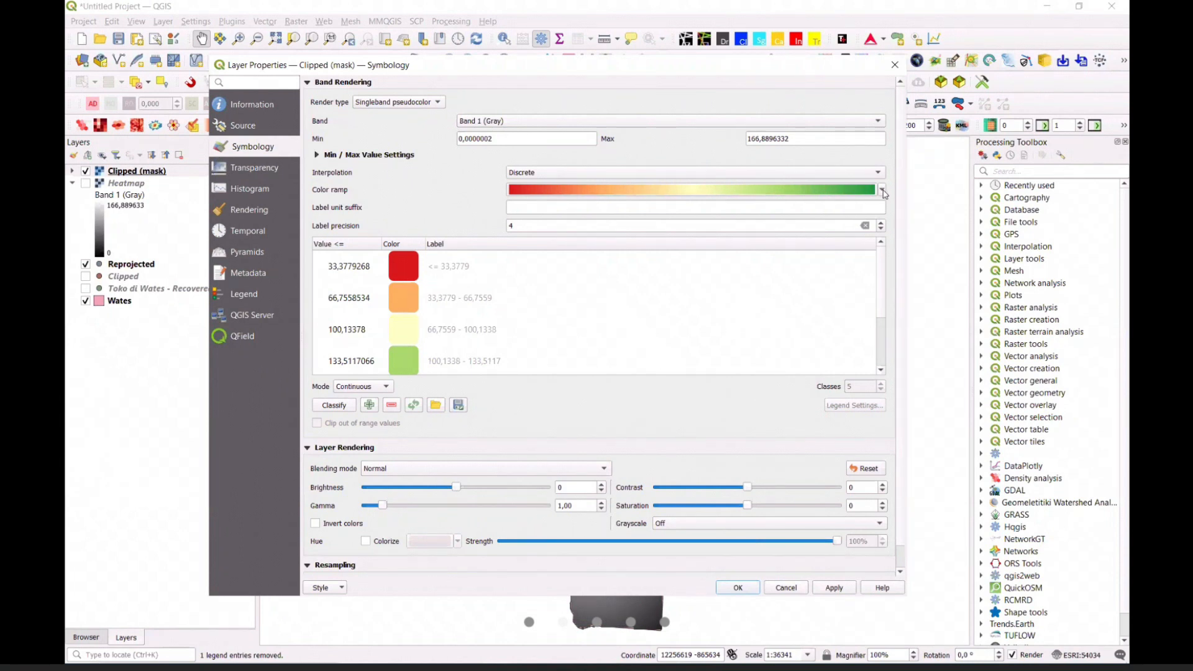
Invert the color ramp so it runs from green for low values to red for high values
click(883, 189)
click(884, 190)
click(883, 191)
click(554, 205)
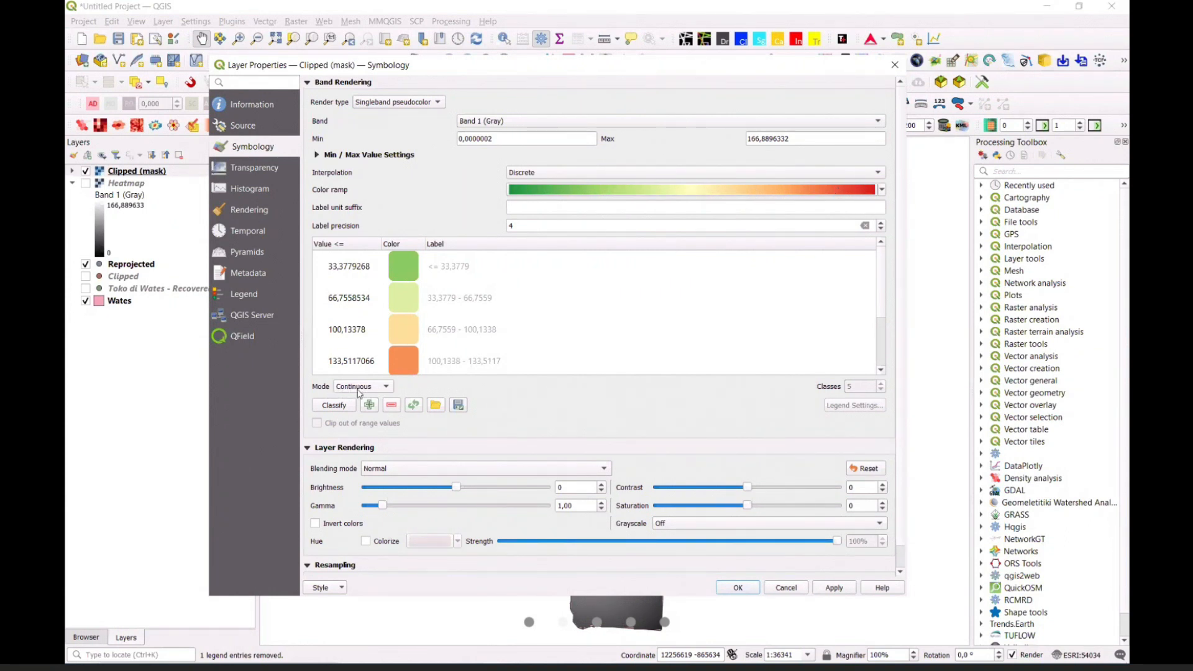
Classify the clipped raster in Quantile mode with 5 classes and apply the styling
click(386, 396)
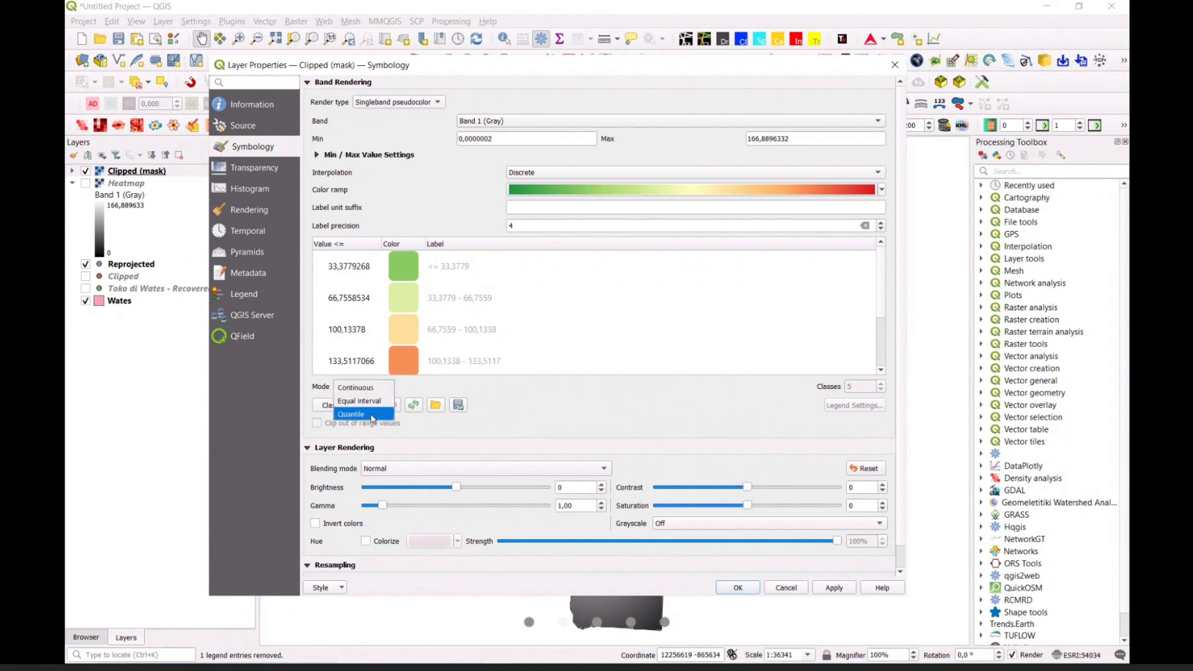
click(371, 414)
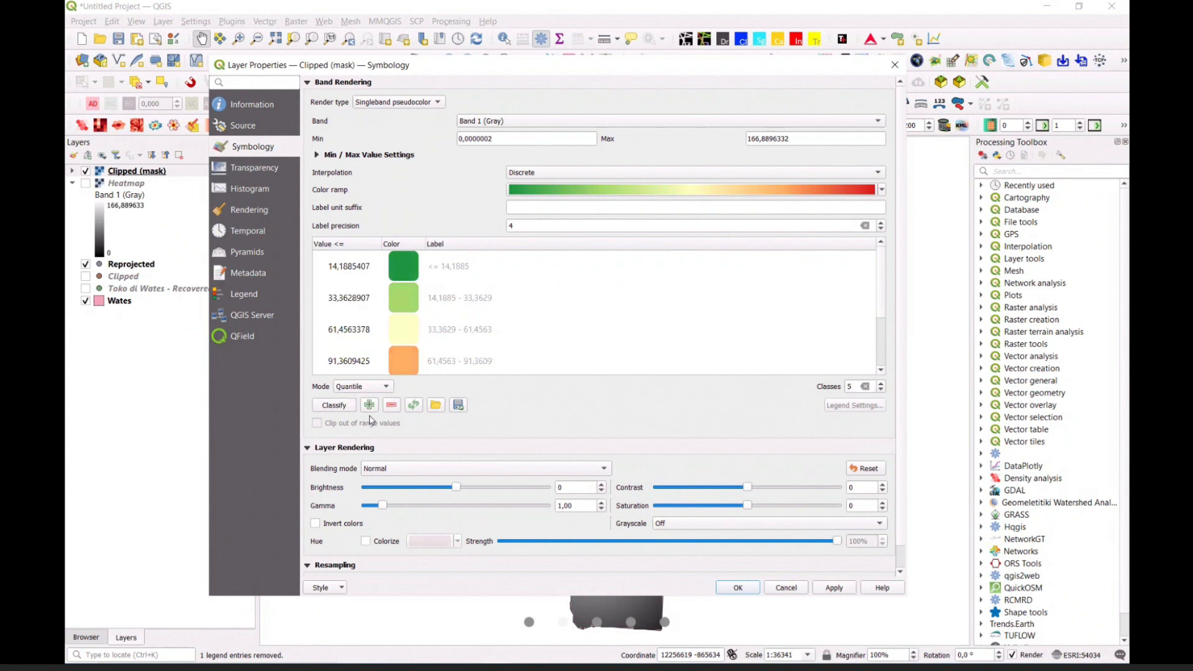
click(845, 594)
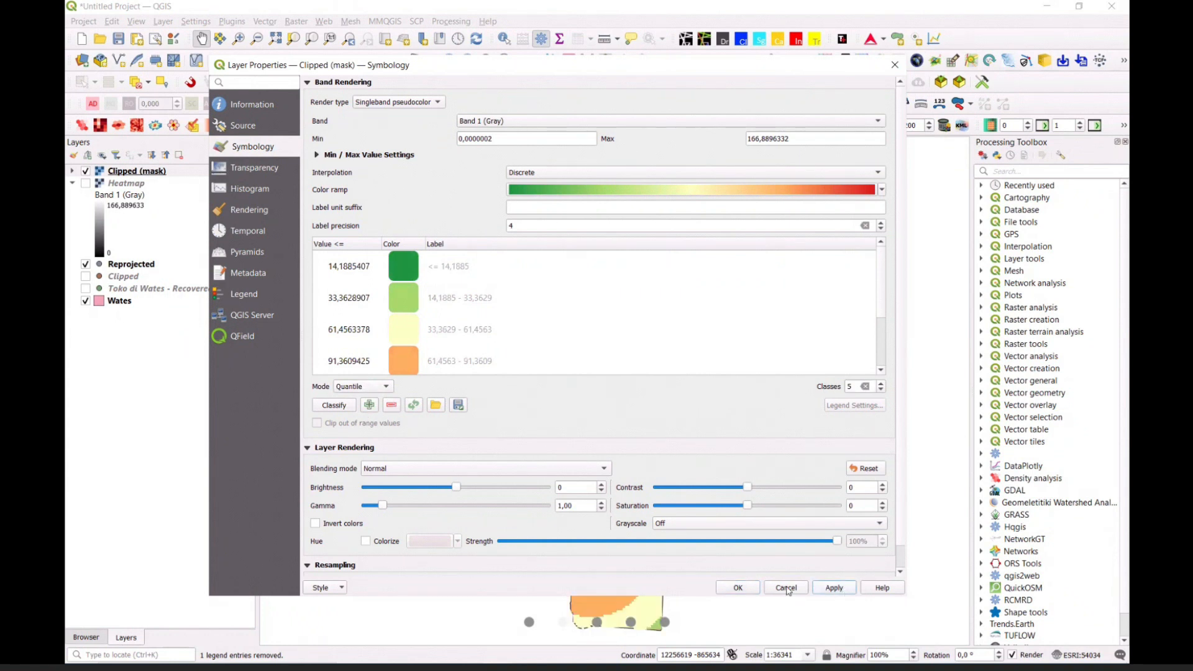
click(739, 588)
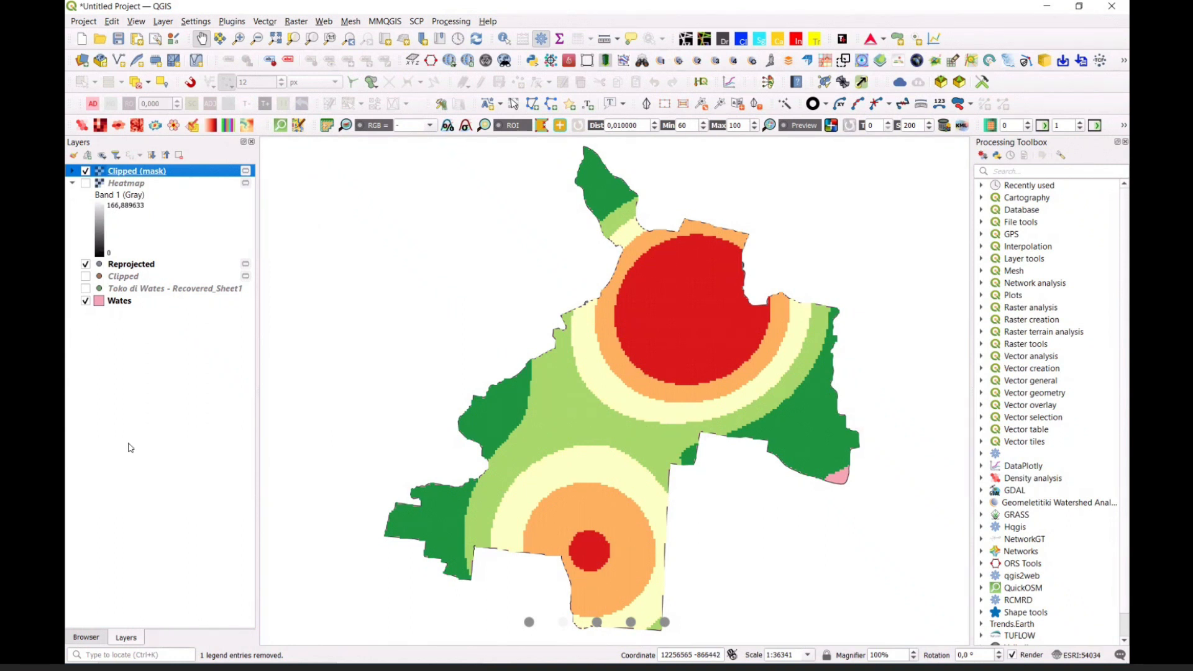
Move the Reprojected point layer above the Clipped (mask) raster in the layer order
drag(144, 267, 213, 173)
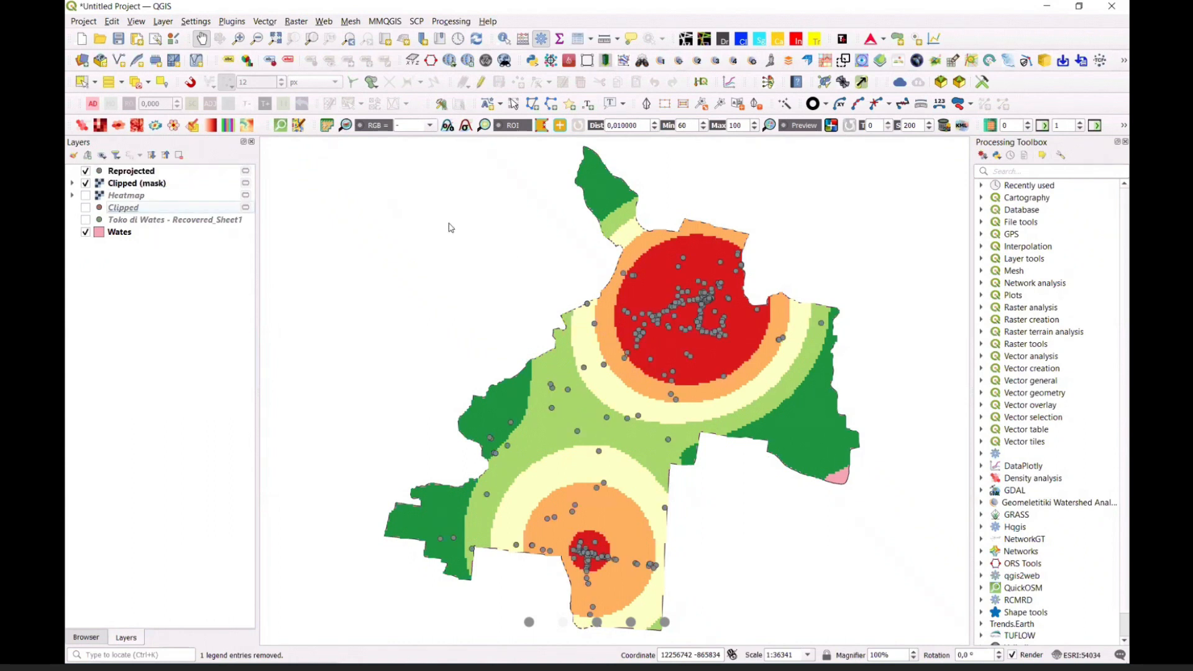
click(129, 186)
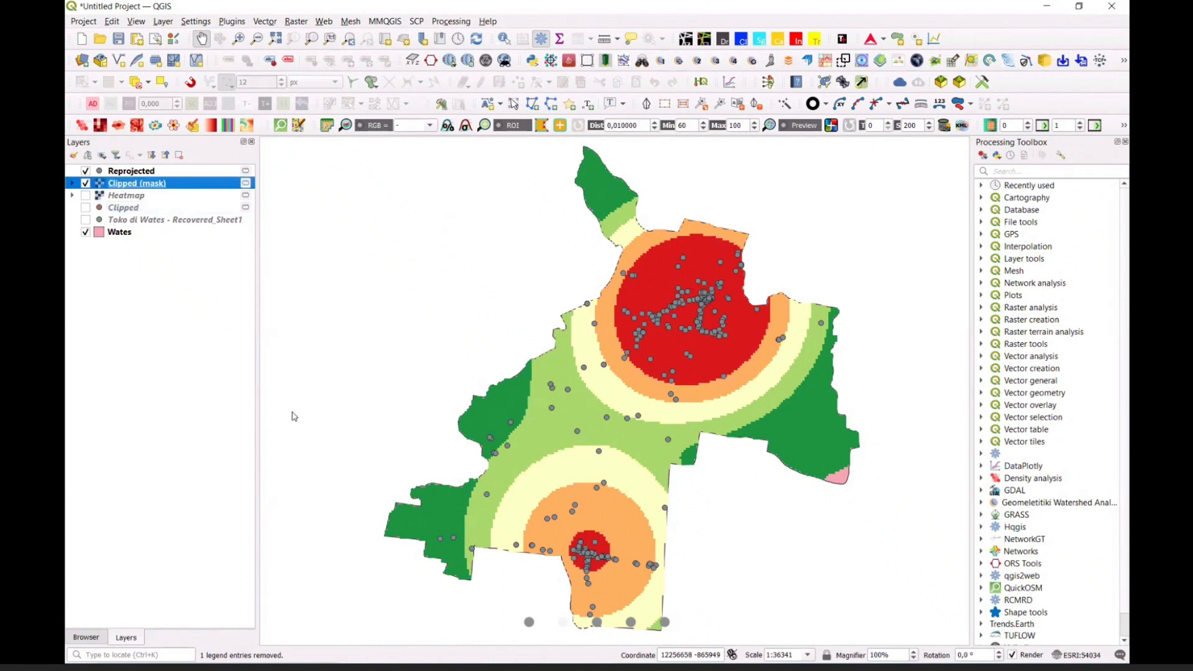
click(353, 414)
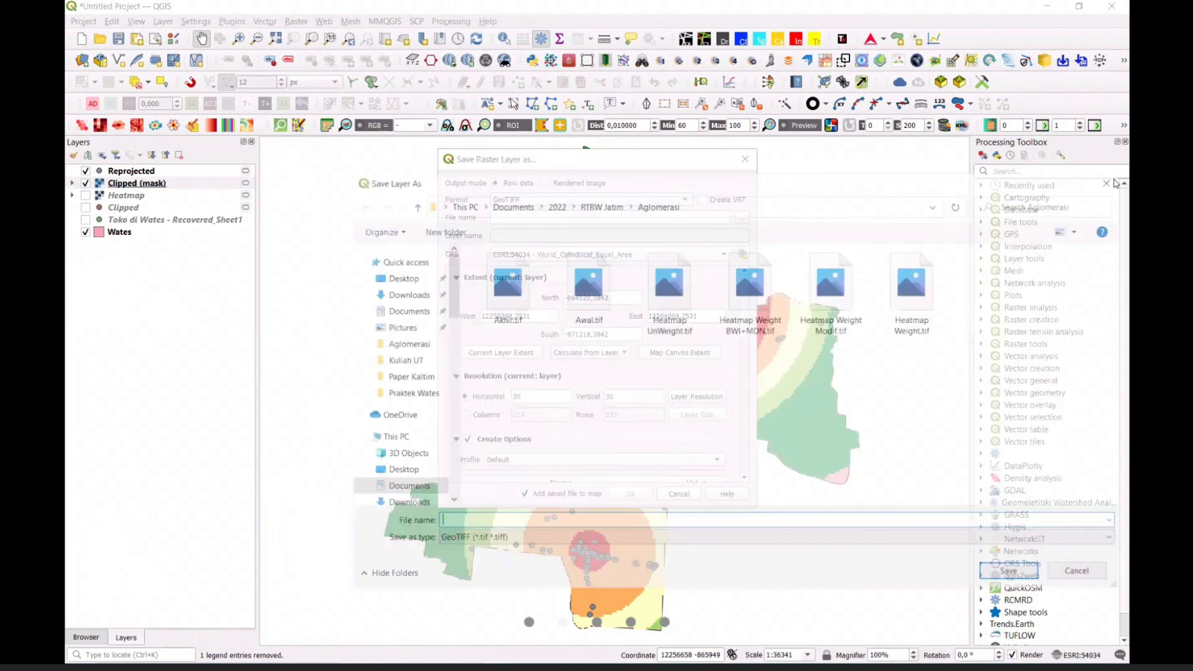
click(1112, 182)
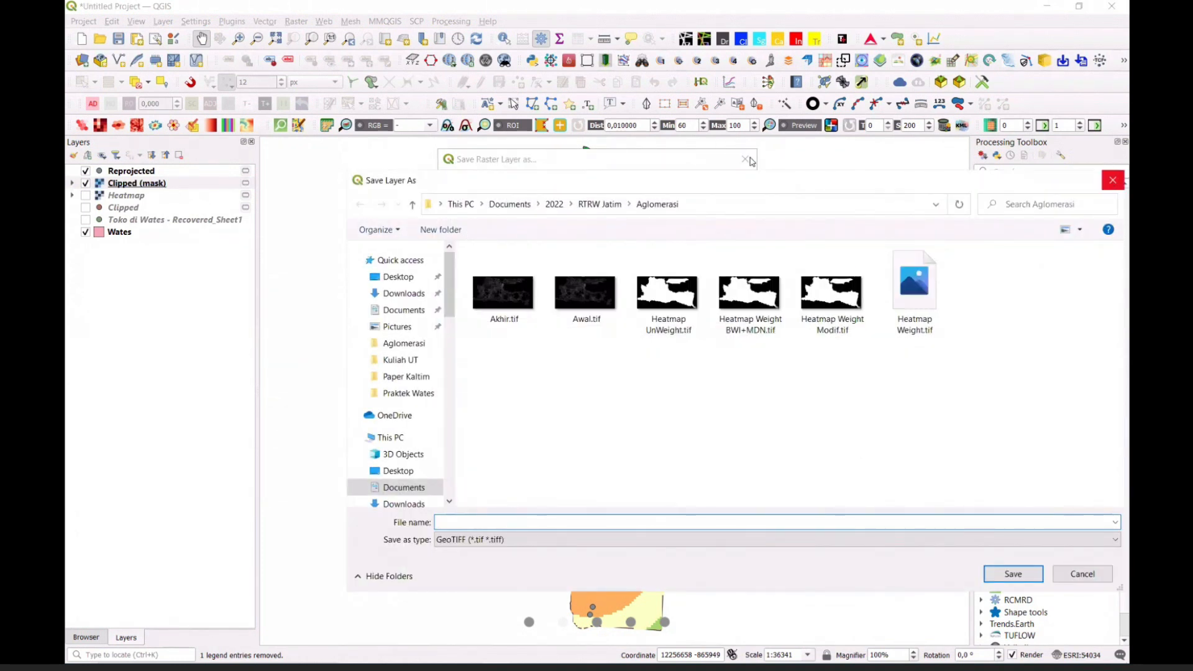
click(750, 159)
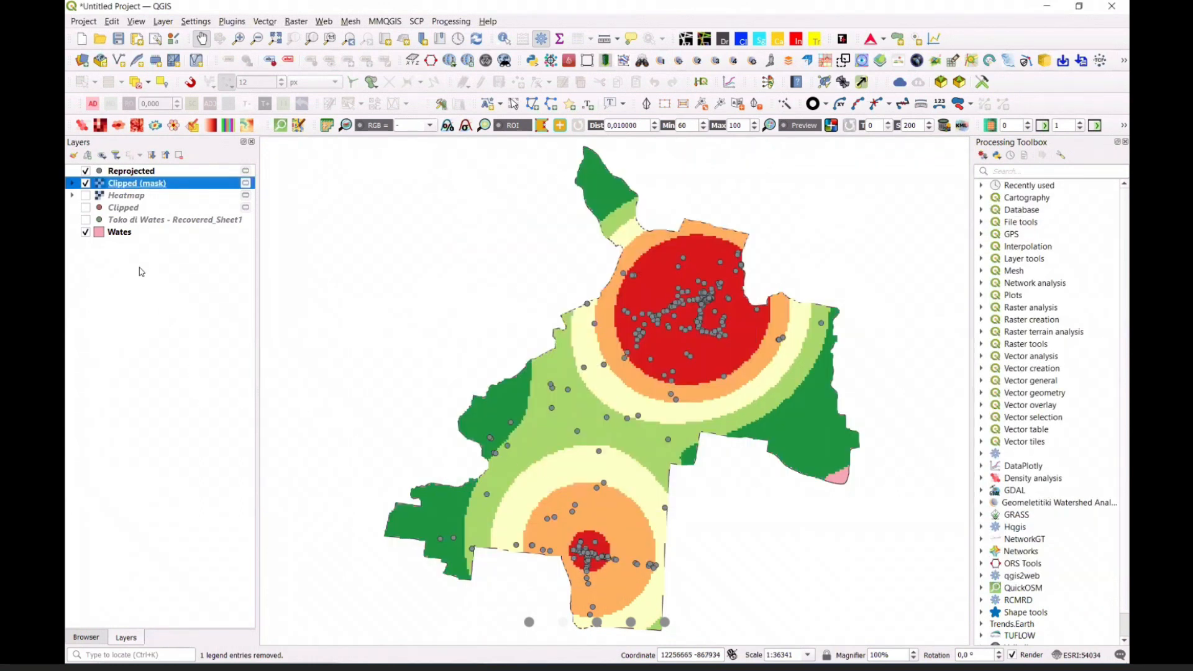
Hide the Clipped (mask) and Reprojected layers so that only the Wates polygons are displayed
click(85, 183)
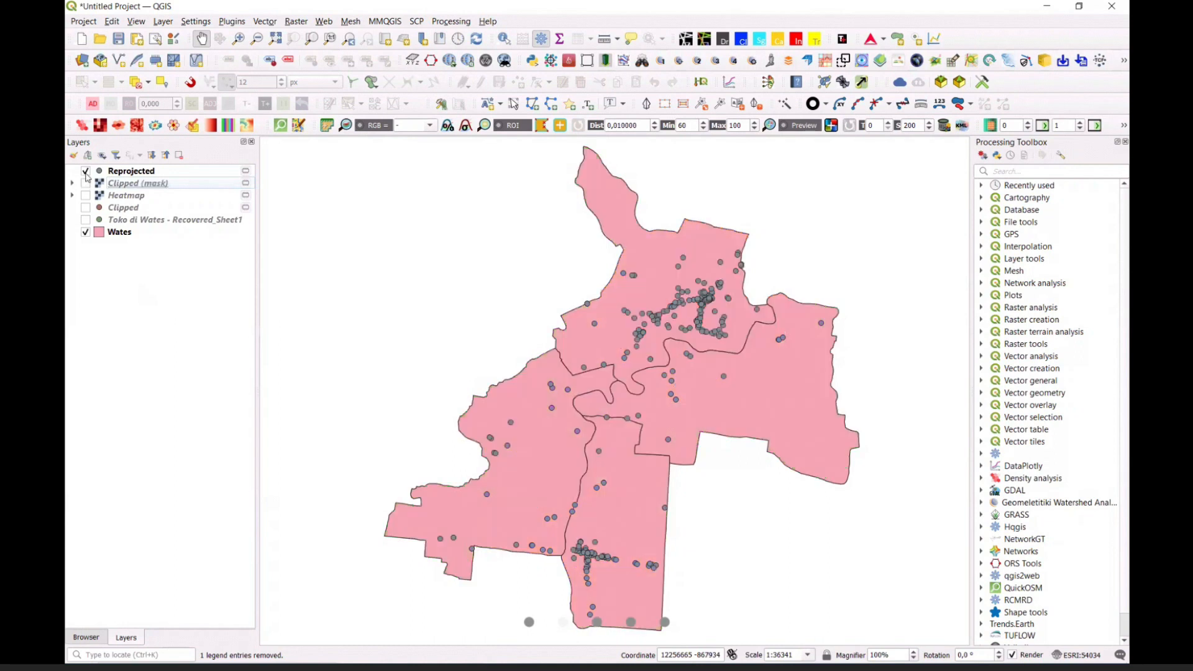
click(86, 171)
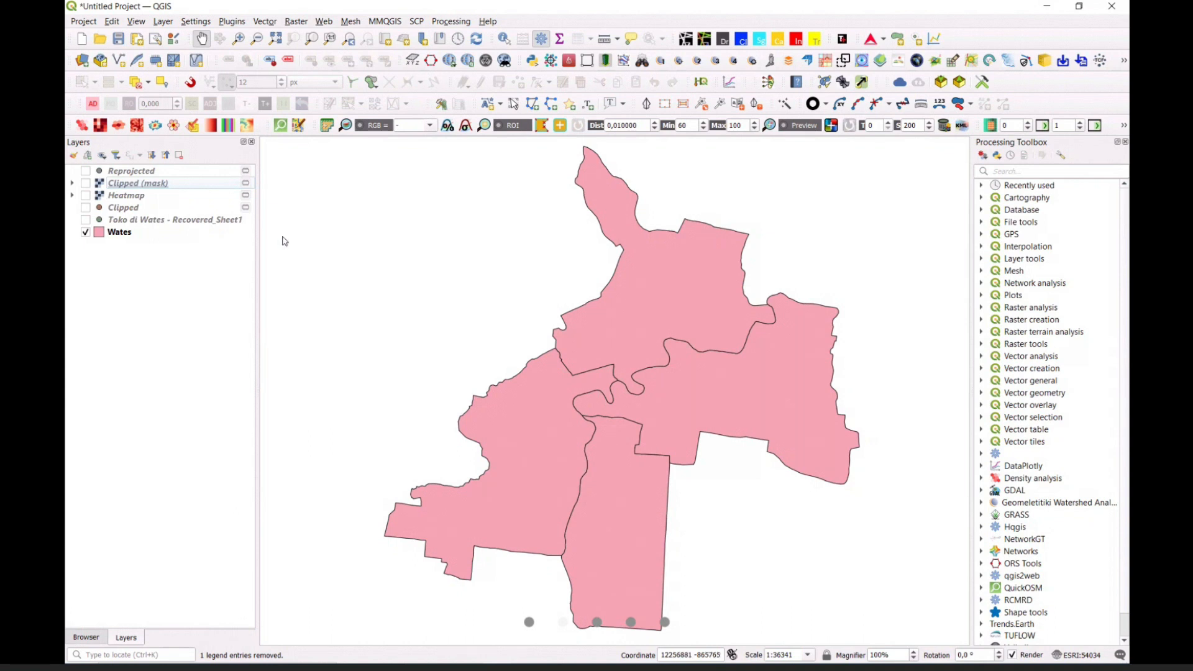
click(280, 128)
click(861, 86)
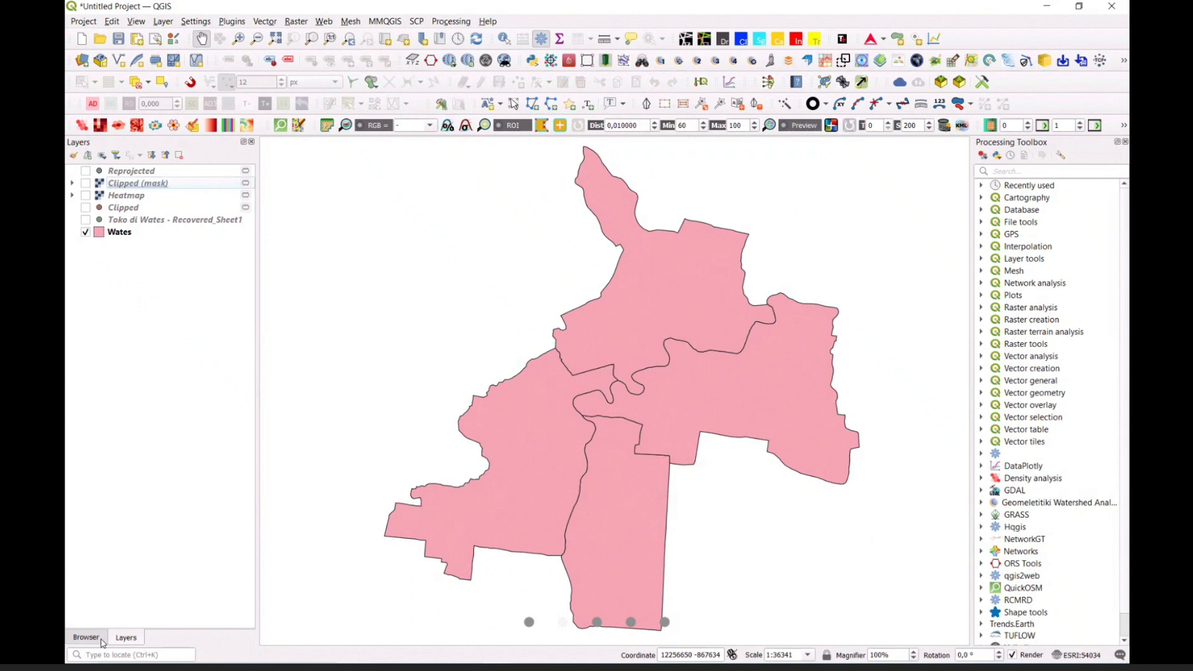
Add the Jalan.shp road layer from the Praktek Wates folder to the map and return to the layer list
click(93, 639)
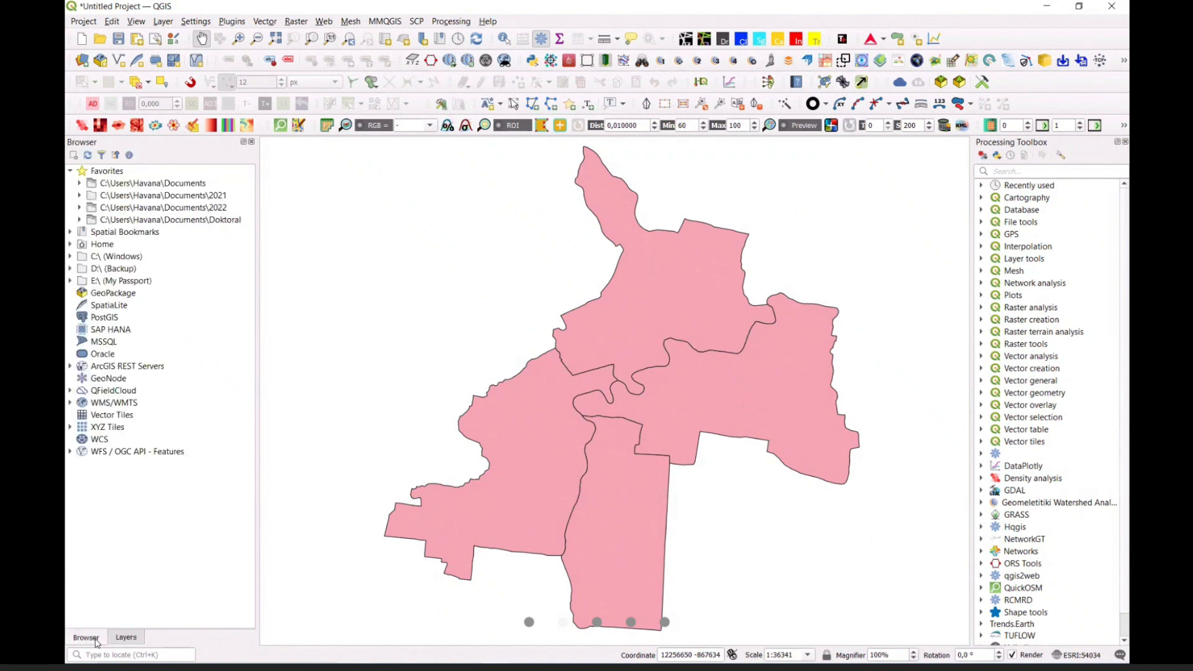
click(79, 184)
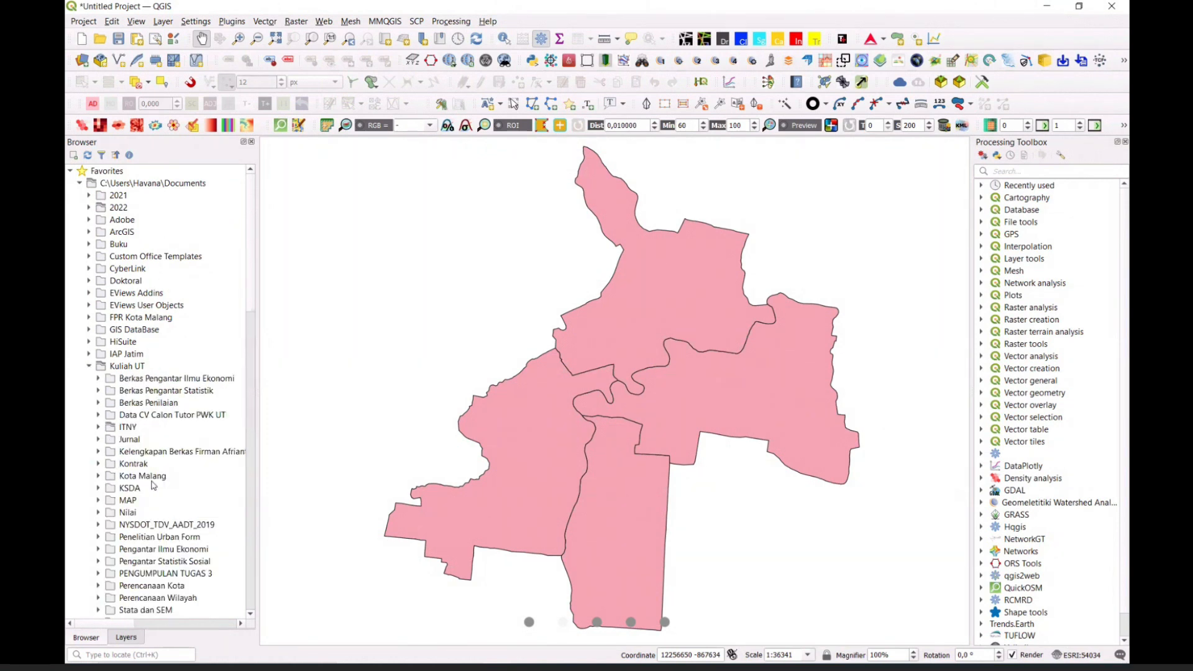
scroll(134, 352, down, 4)
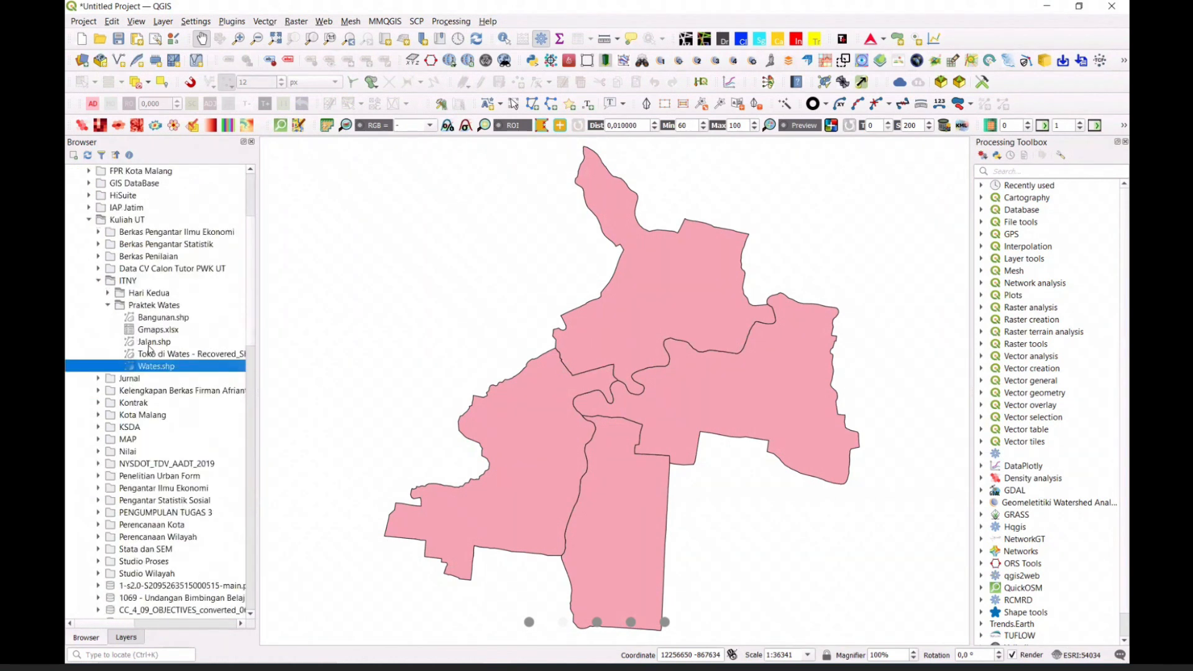
click(148, 347)
drag(312, 346, 404, 345)
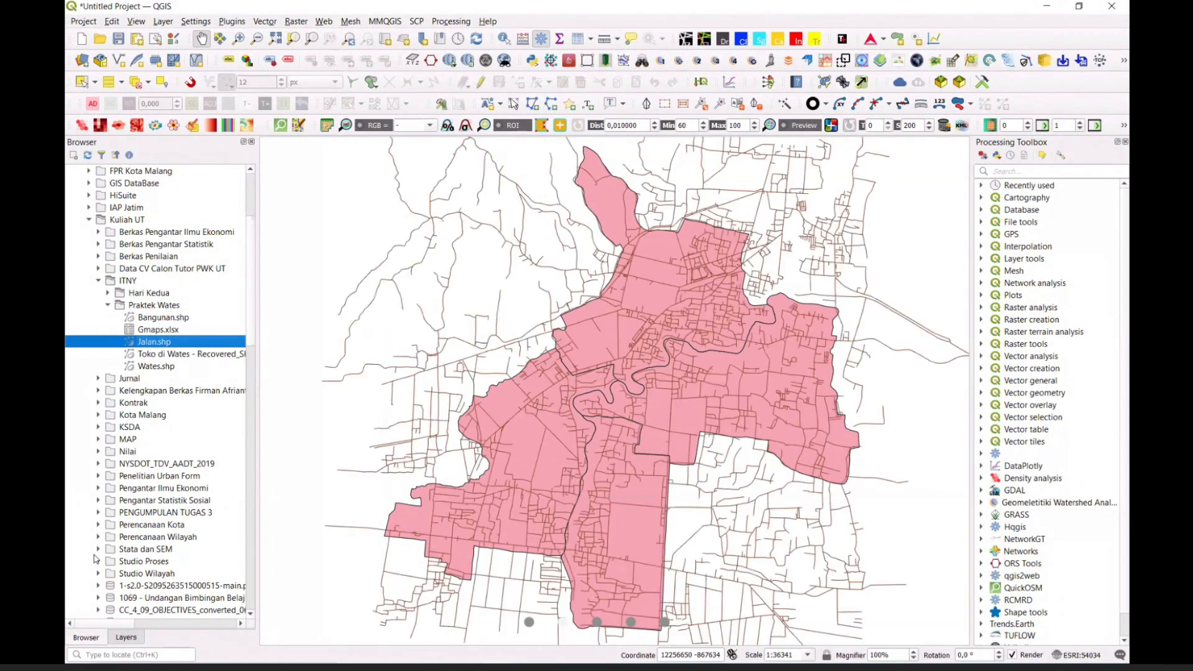
click(115, 637)
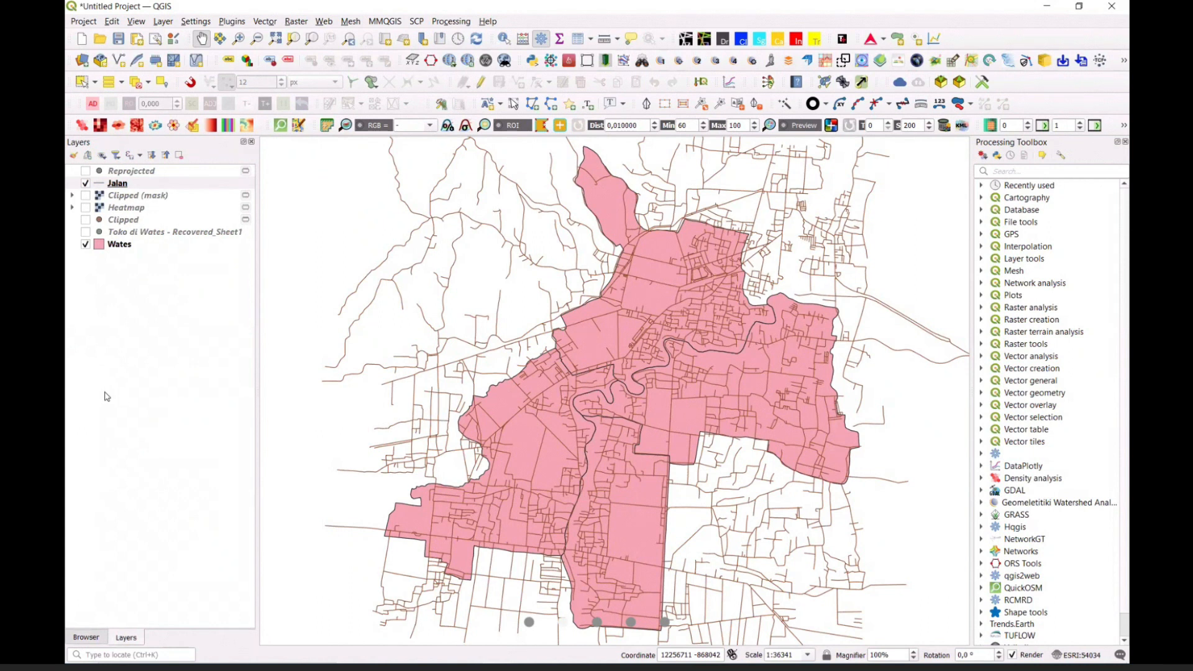
Dissolve the Jalan road layer into a temporary layer without dissolve fields, and hide the original Jalan layer
click(1009, 170)
text(disso)
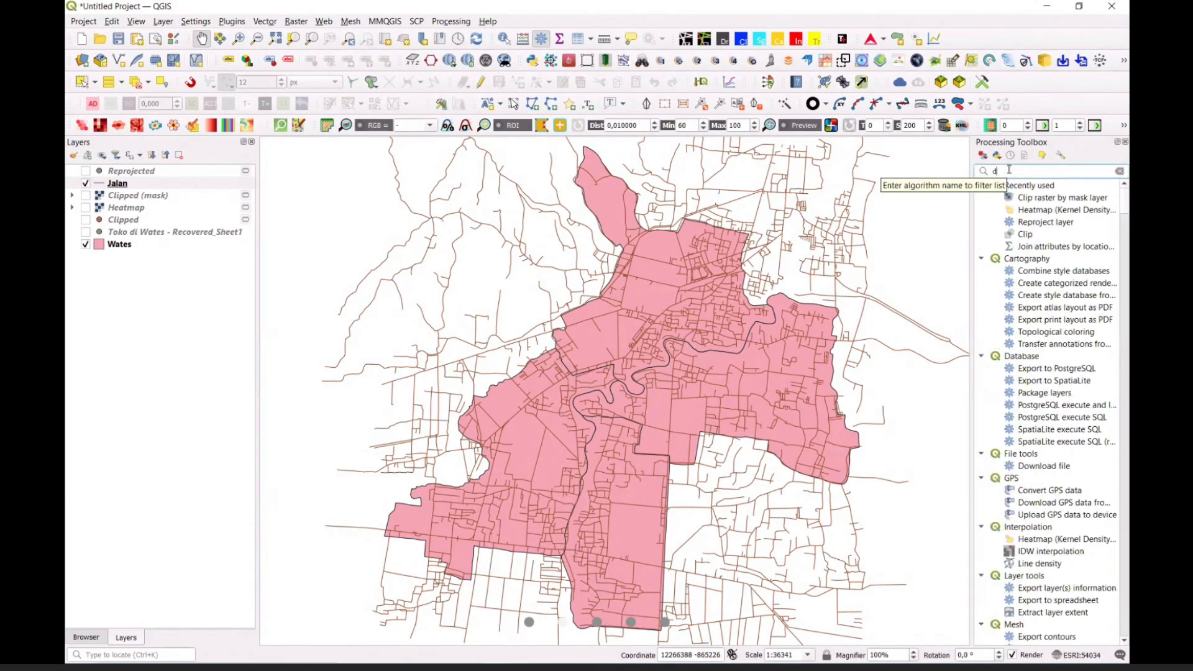
text(lve)
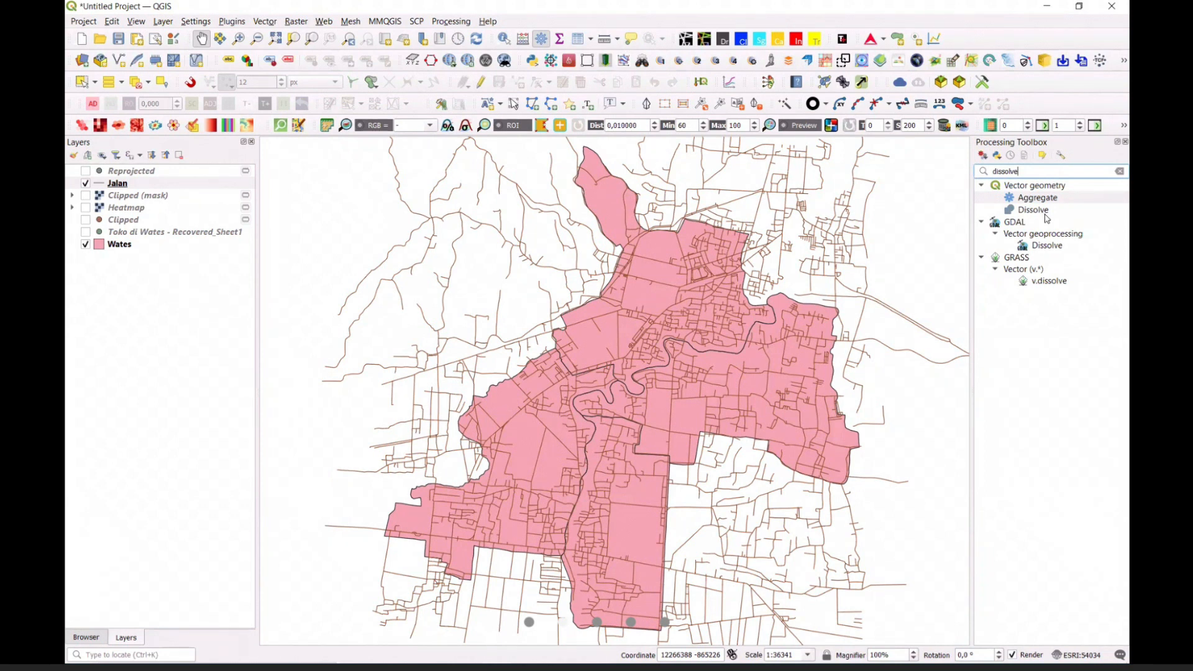
click(1061, 213)
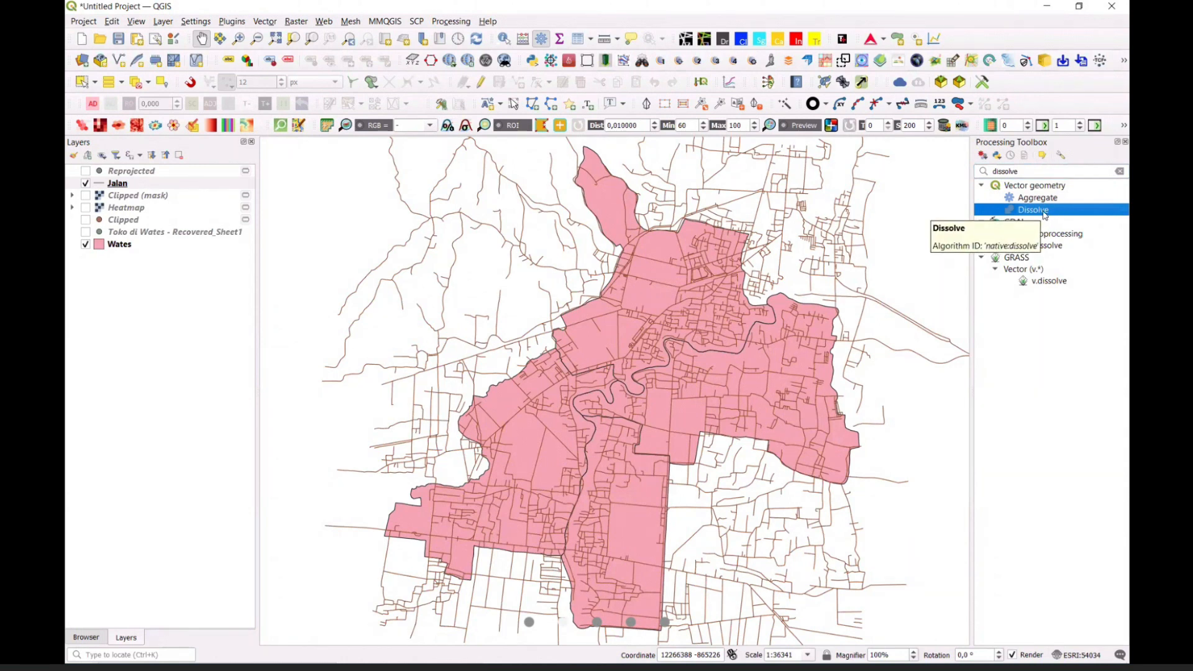
double_click(1046, 216)
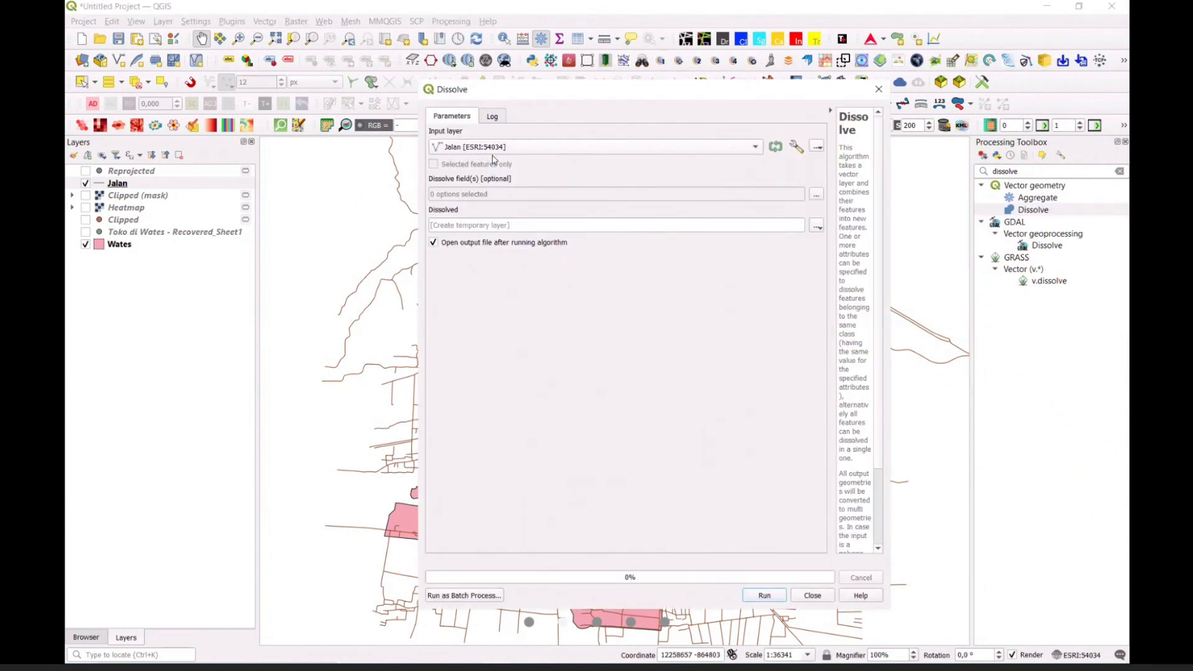
click(764, 596)
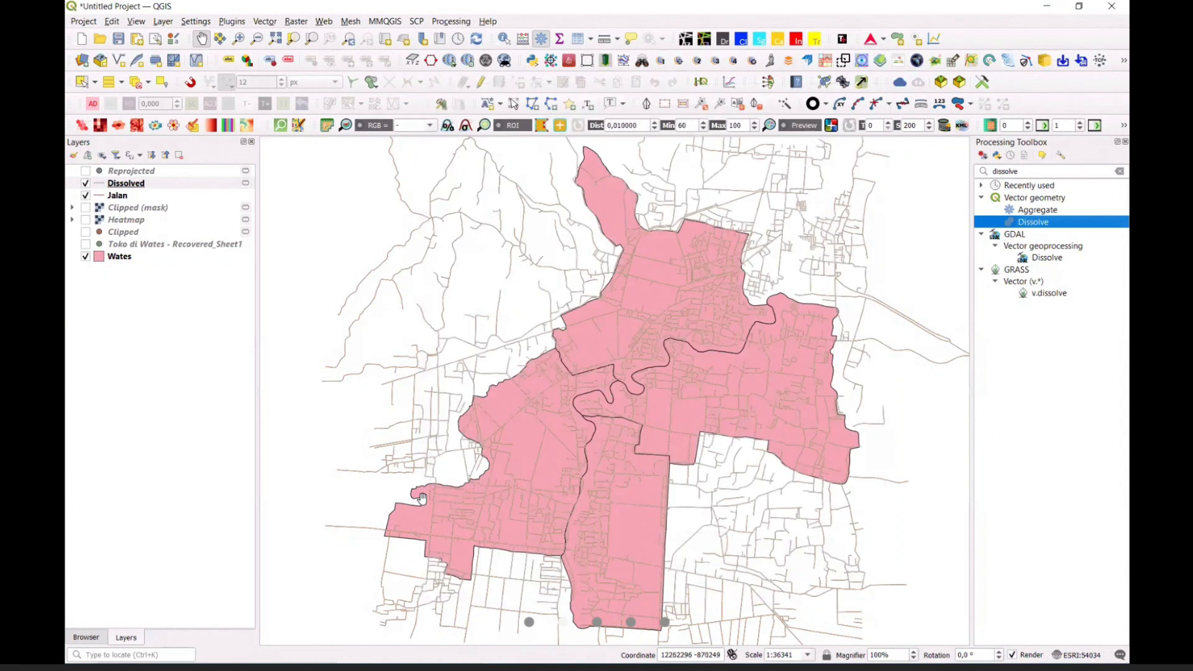
click(85, 196)
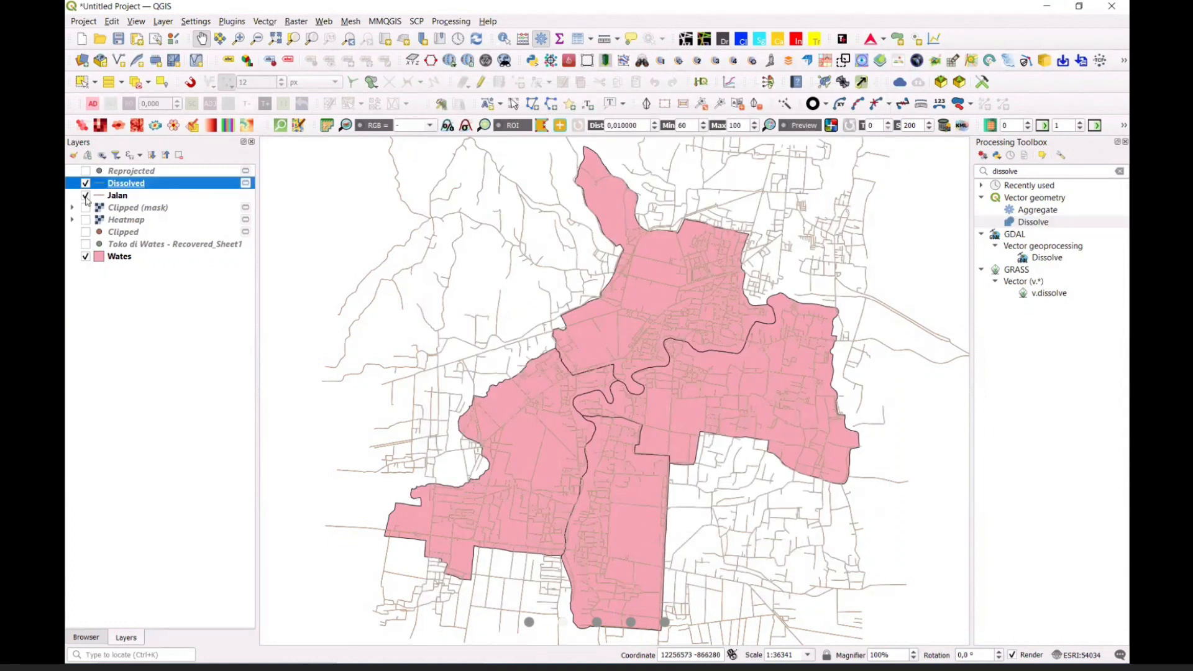
click(86, 196)
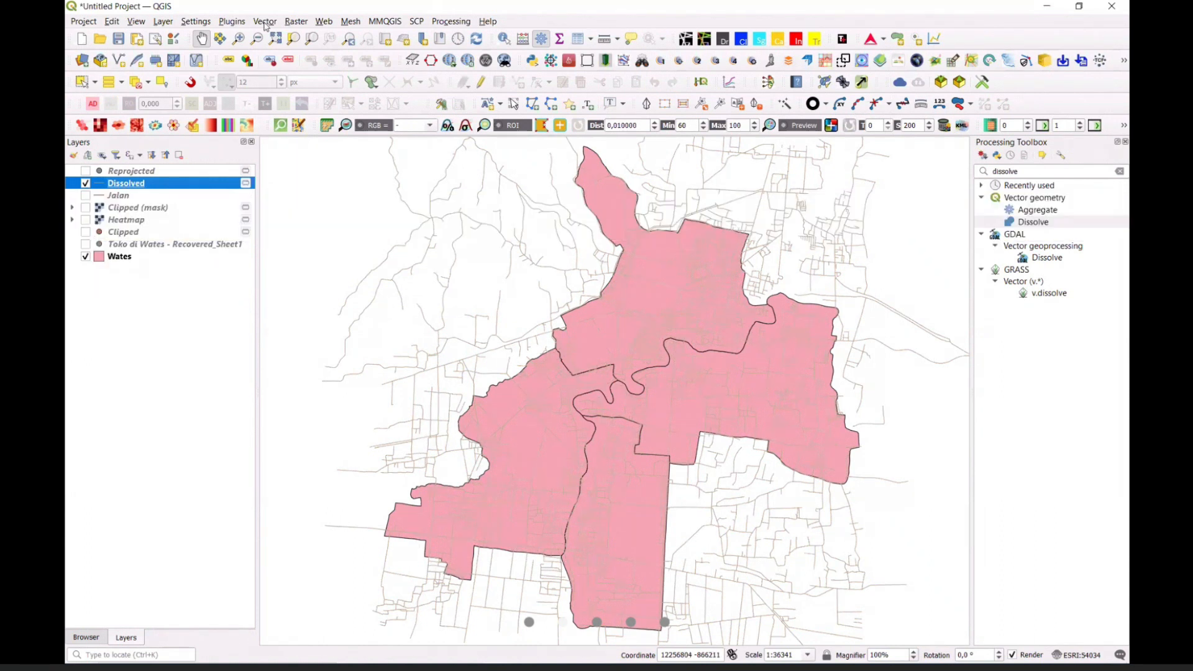
click(265, 24)
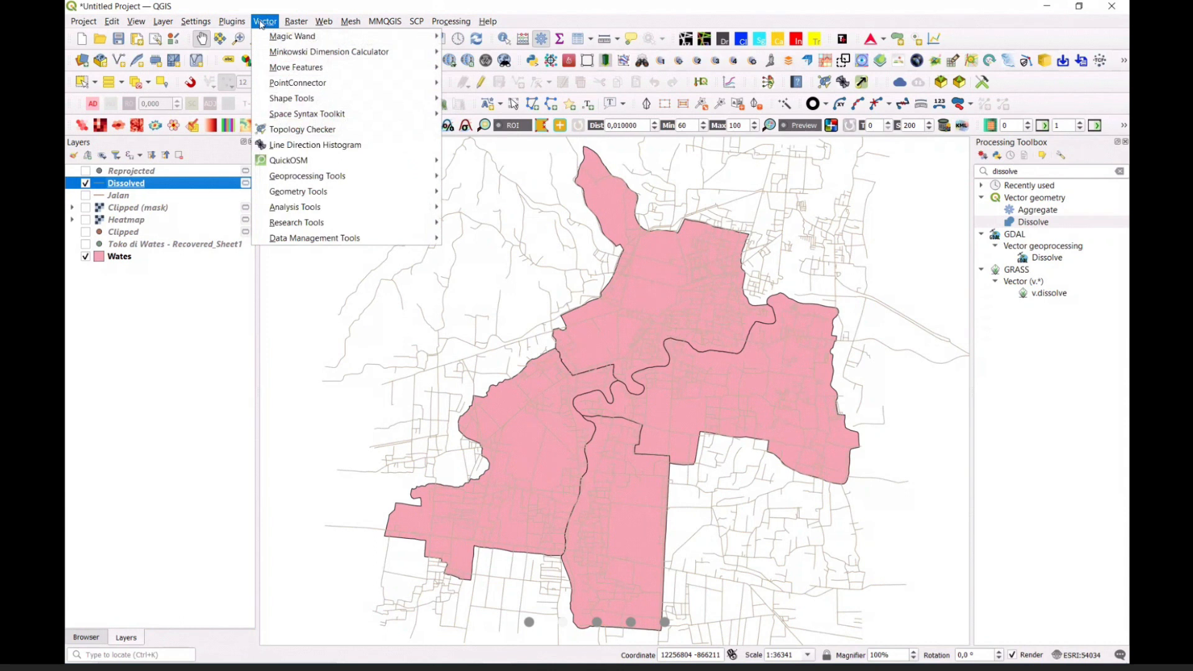
mouse_move(336, 195)
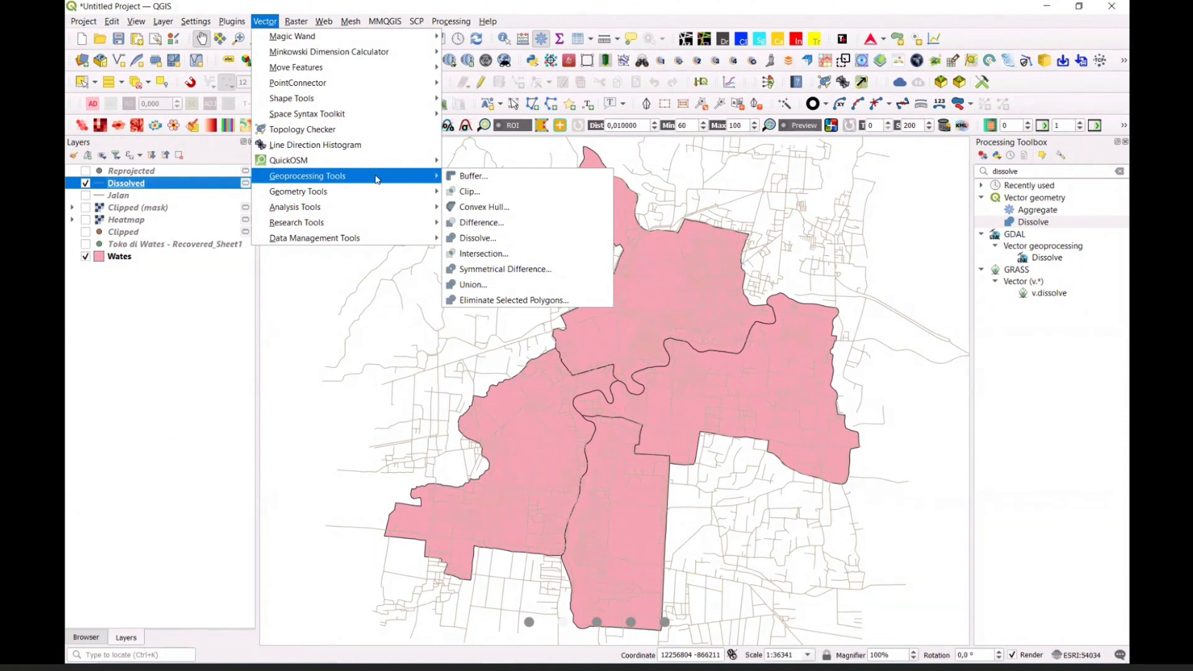
click(471, 241)
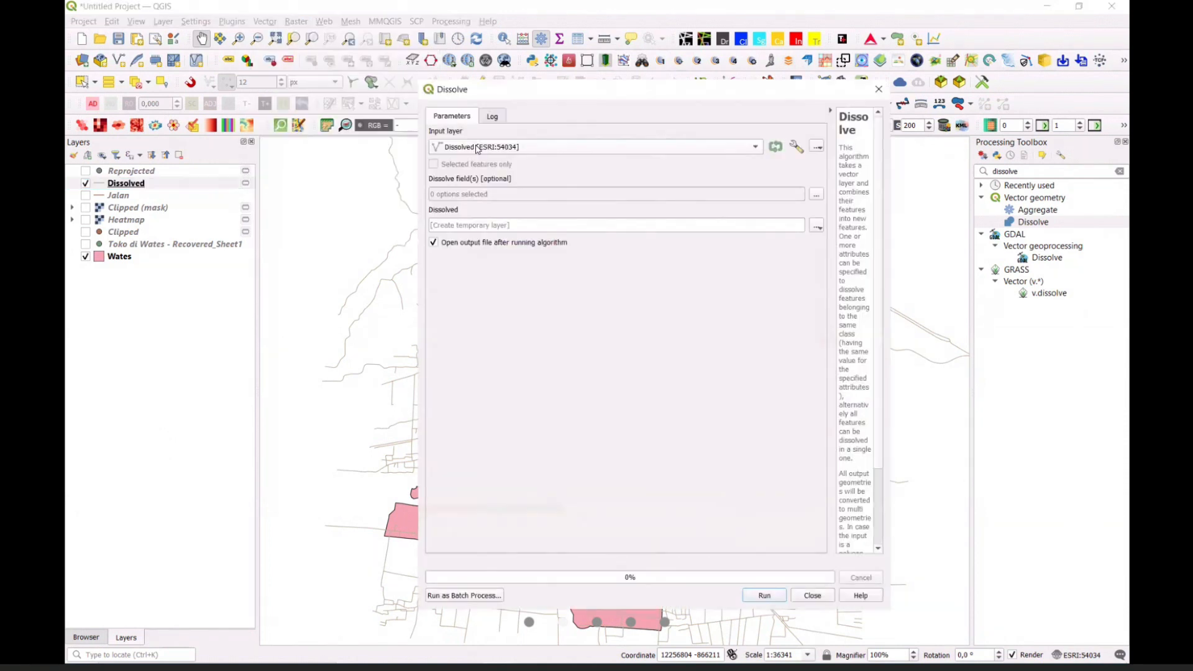
click(476, 148)
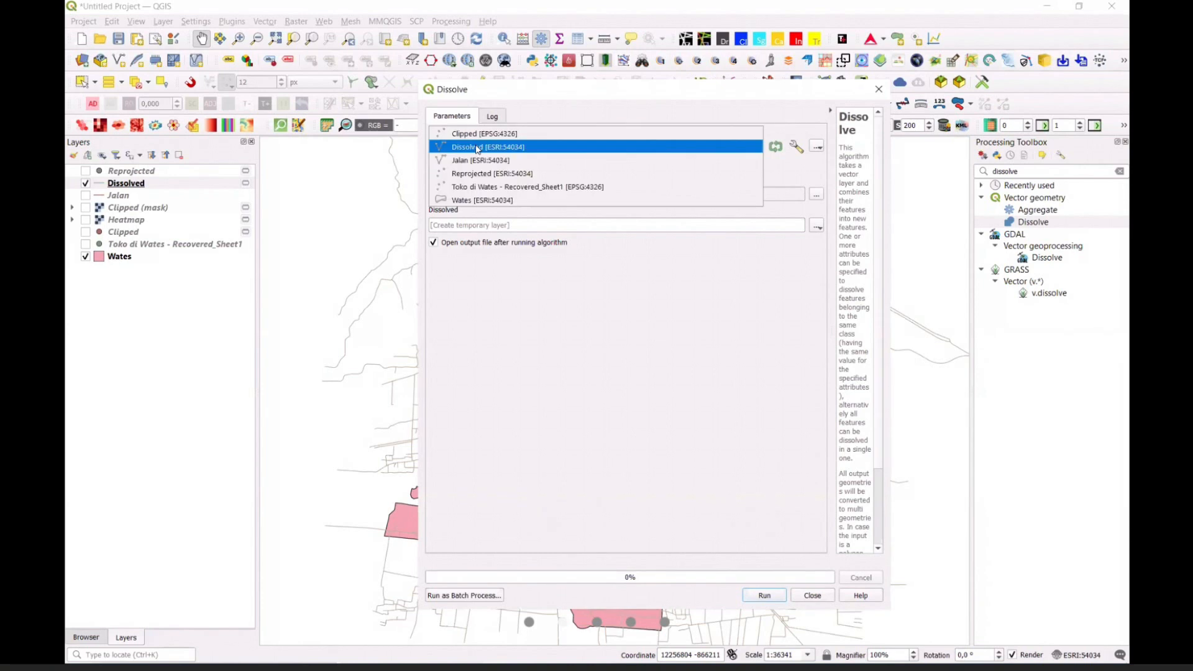
click(476, 161)
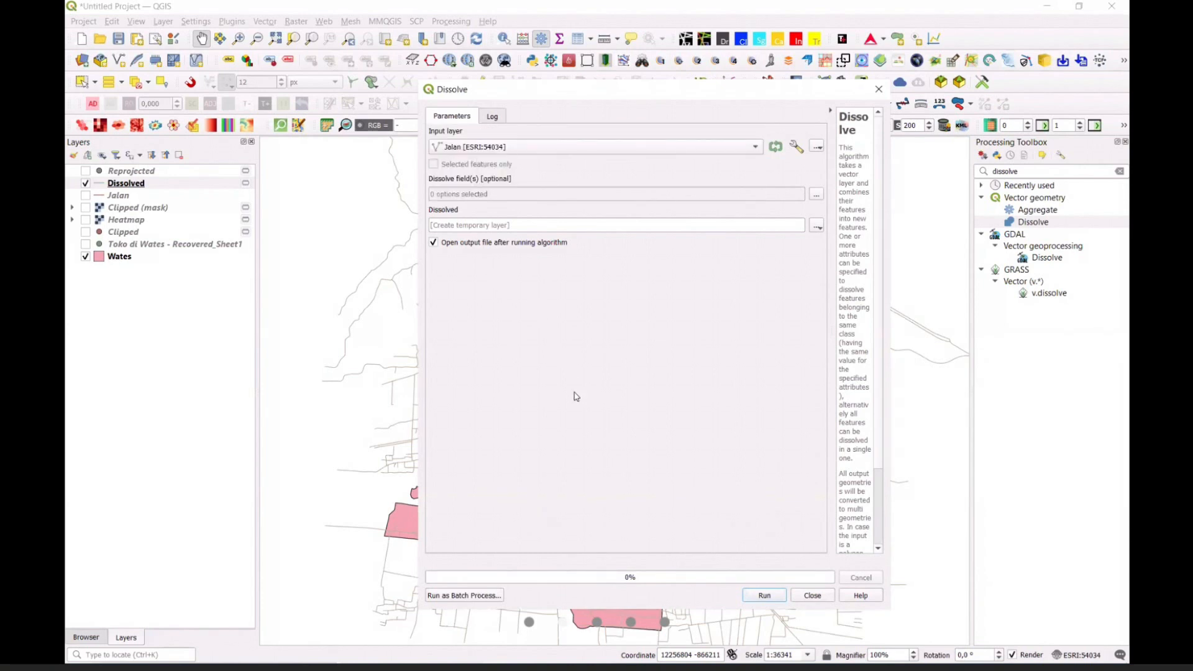
click(814, 595)
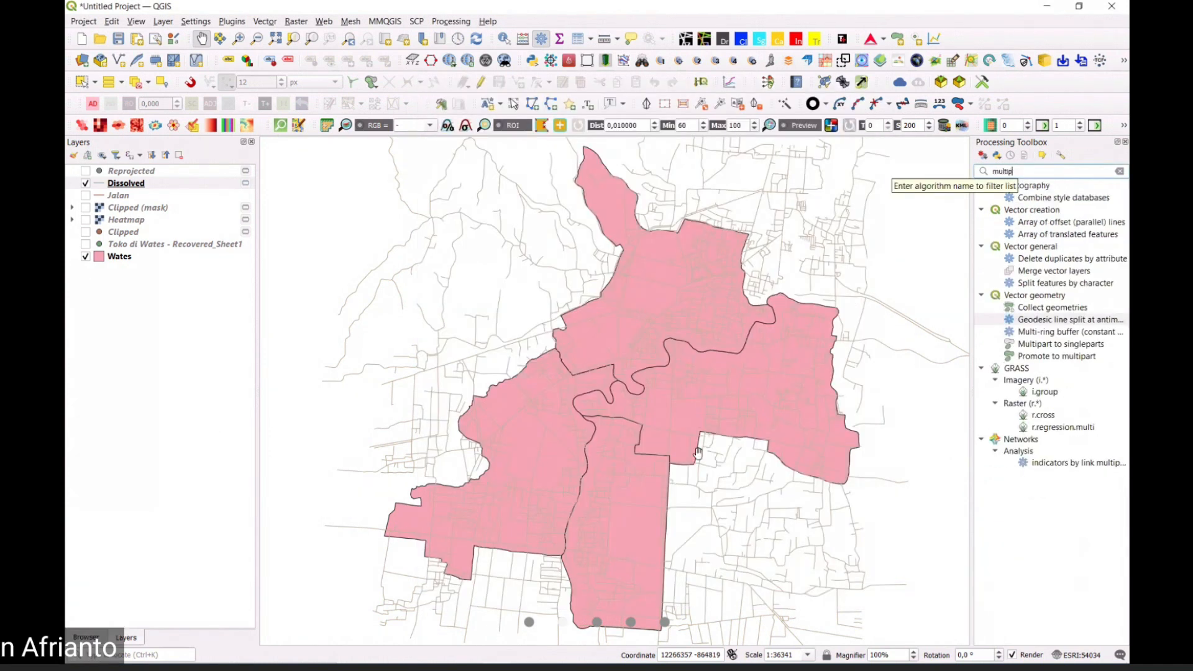
Convert the Dissolved road layer from multipart to singleparts as a temporary layer, and hide the Dissolved layer
text(ultipar)
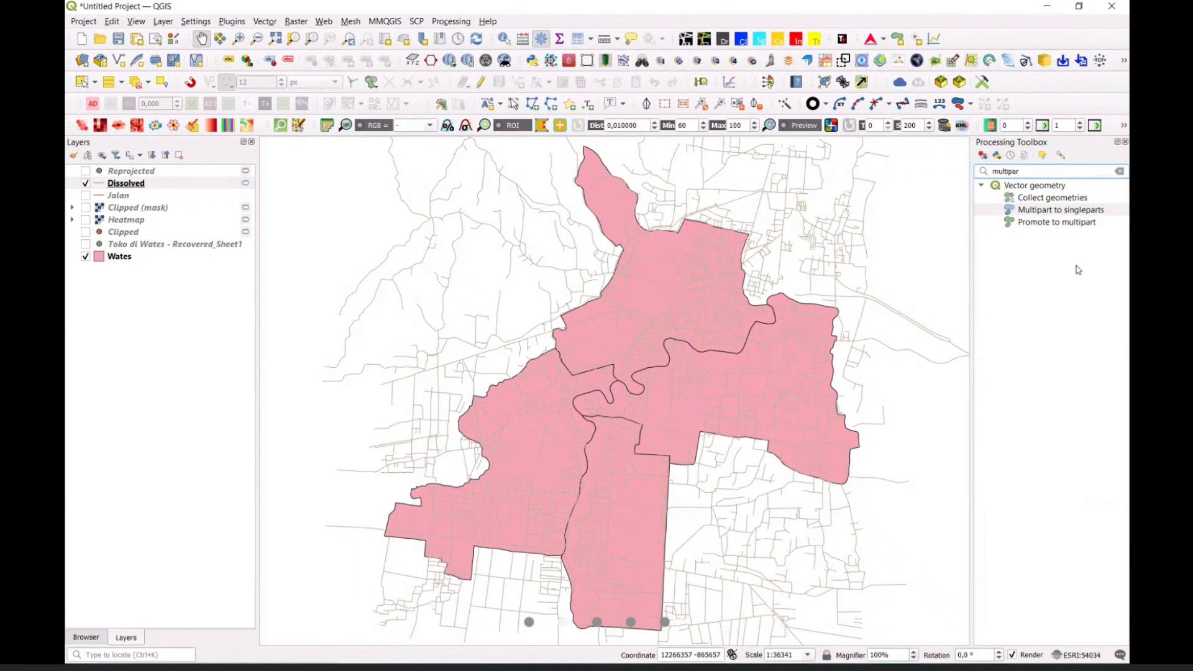
click(1064, 216)
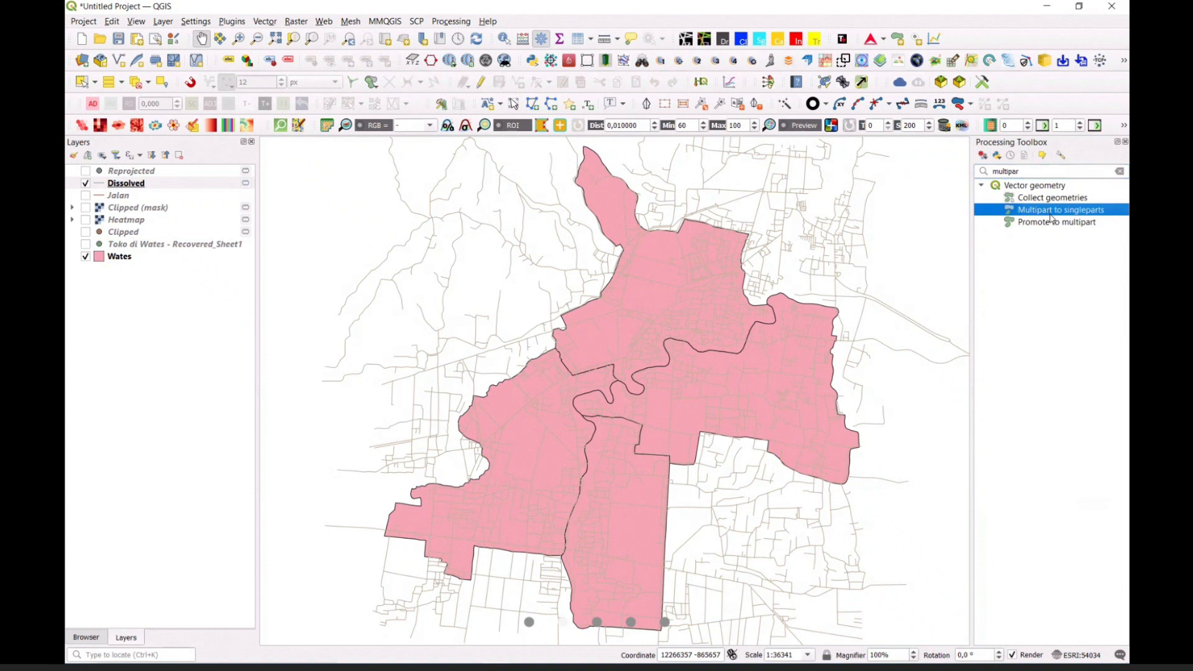
double_click(1082, 213)
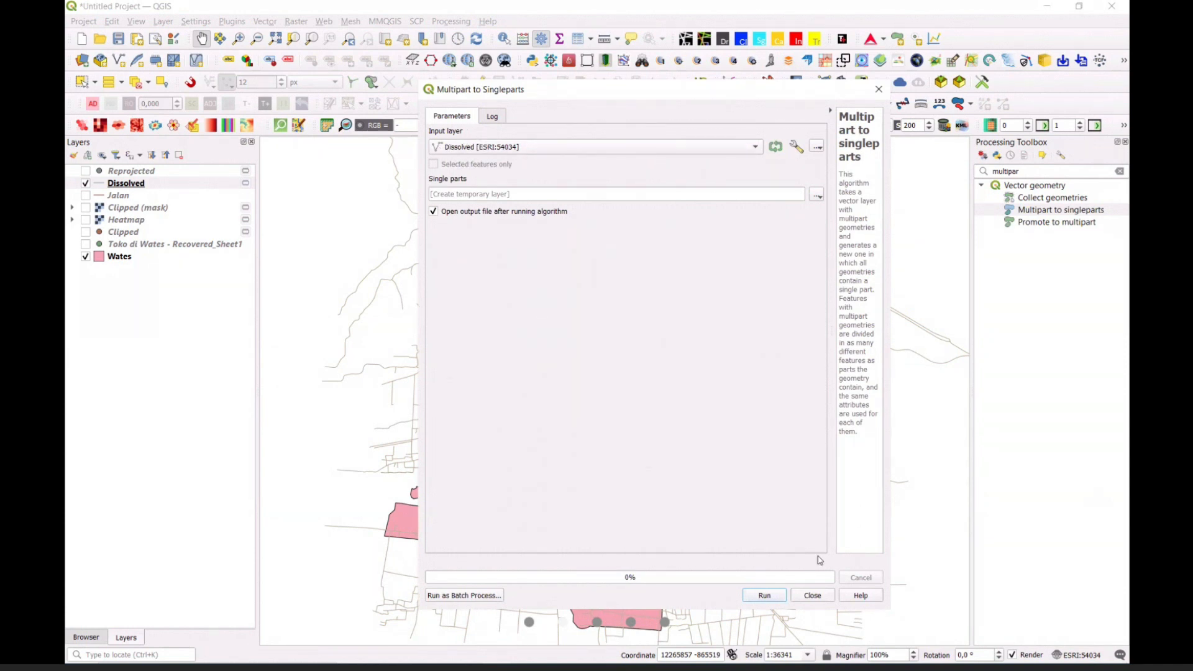
click(764, 595)
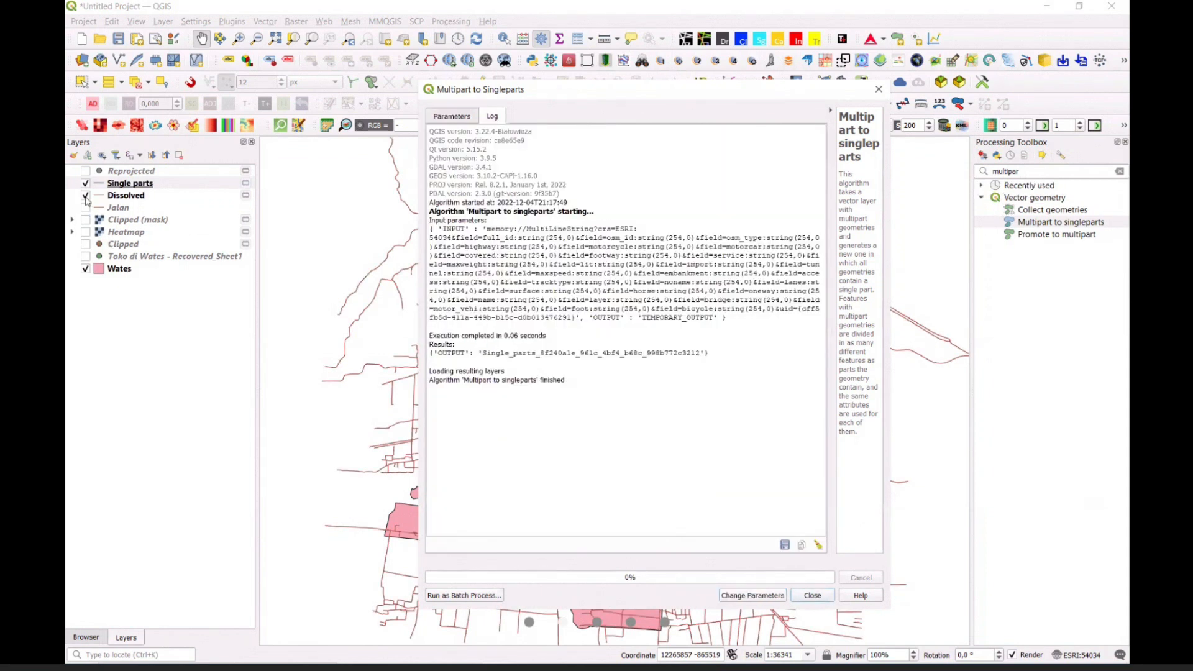
click(962, 231)
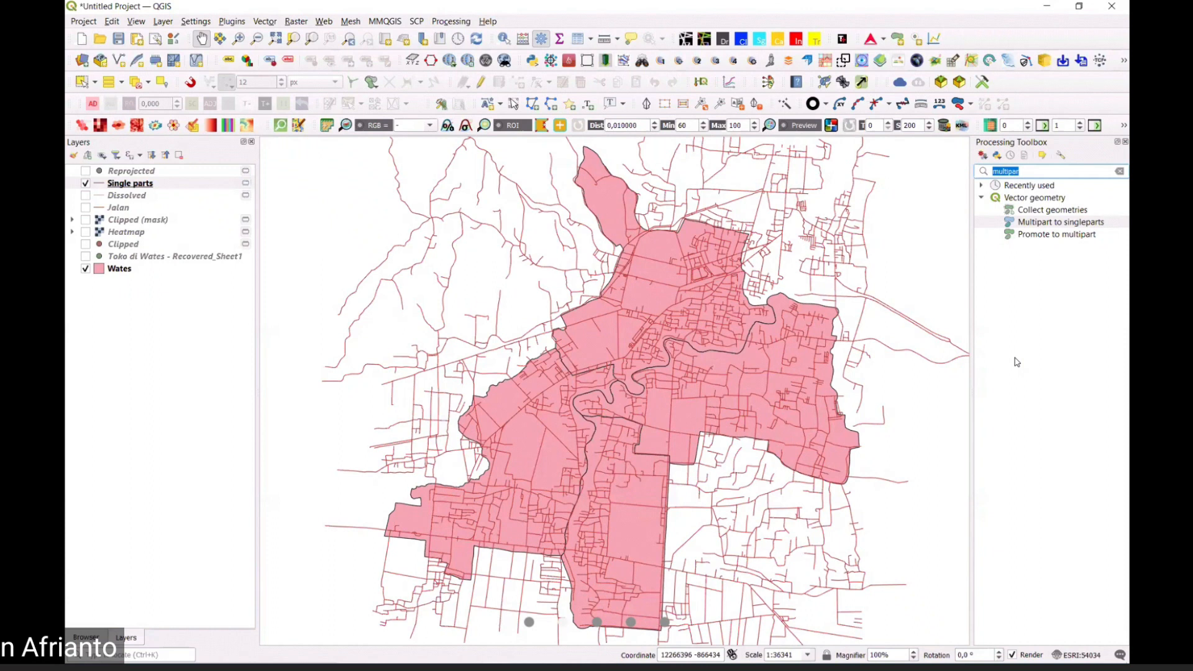
Run v.net.centrality on the Single parts layer with degree, closeness, betweenness and eigenvector output columns
text(ce)
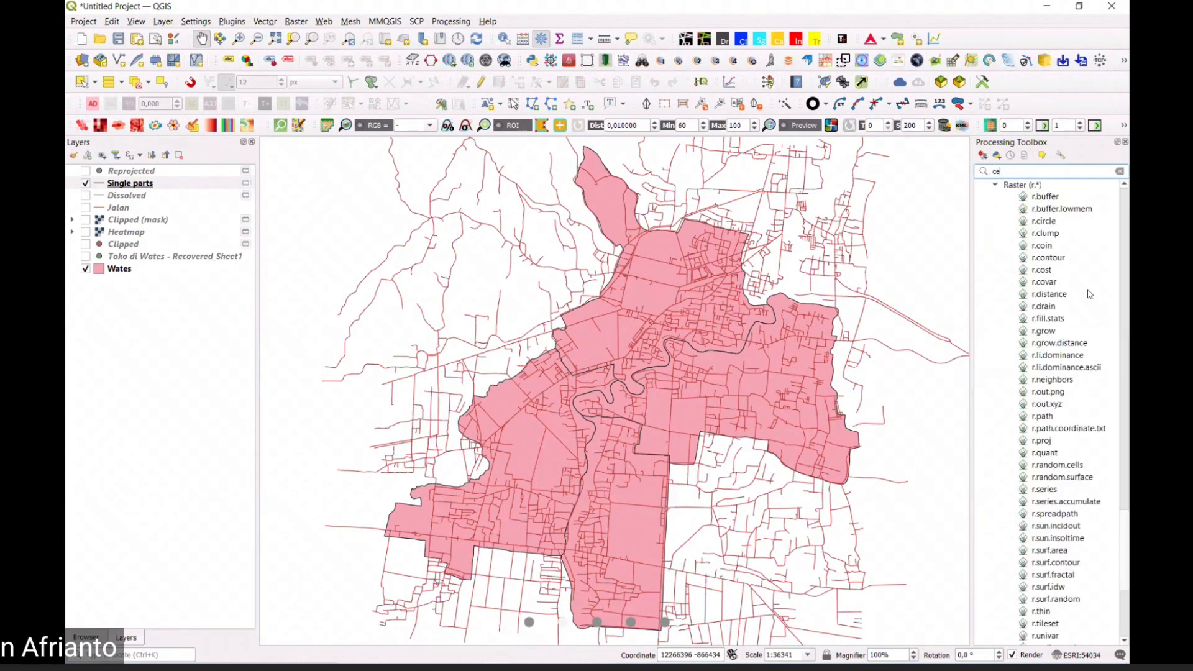
text(ntra)
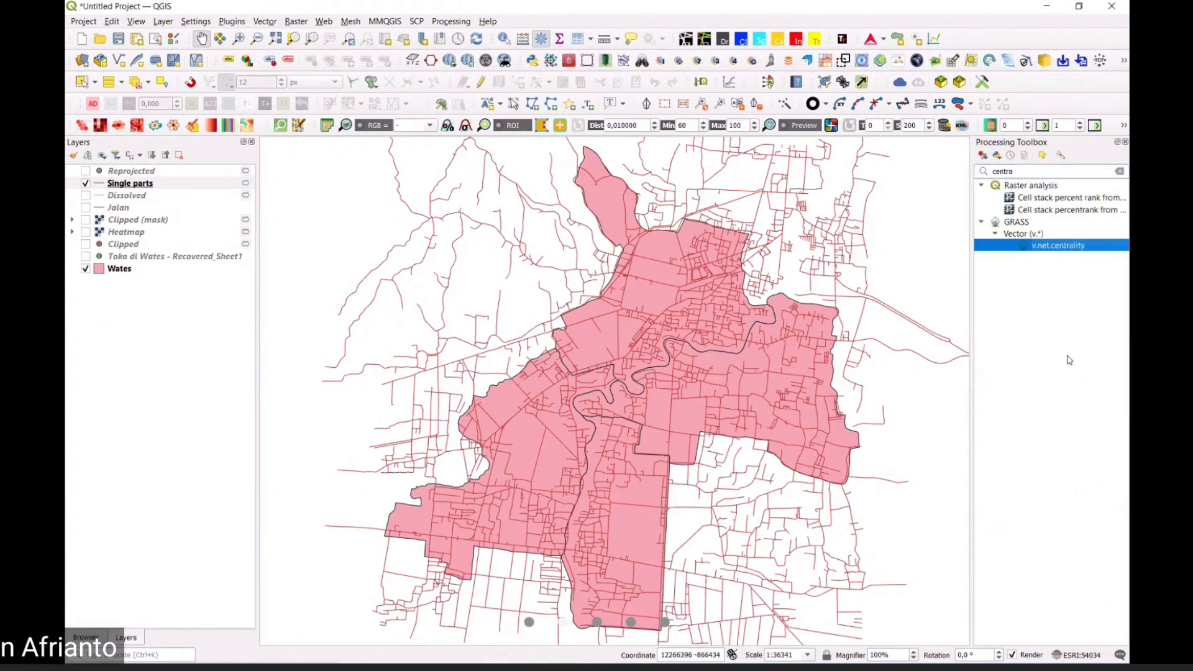
double_click(1067, 248)
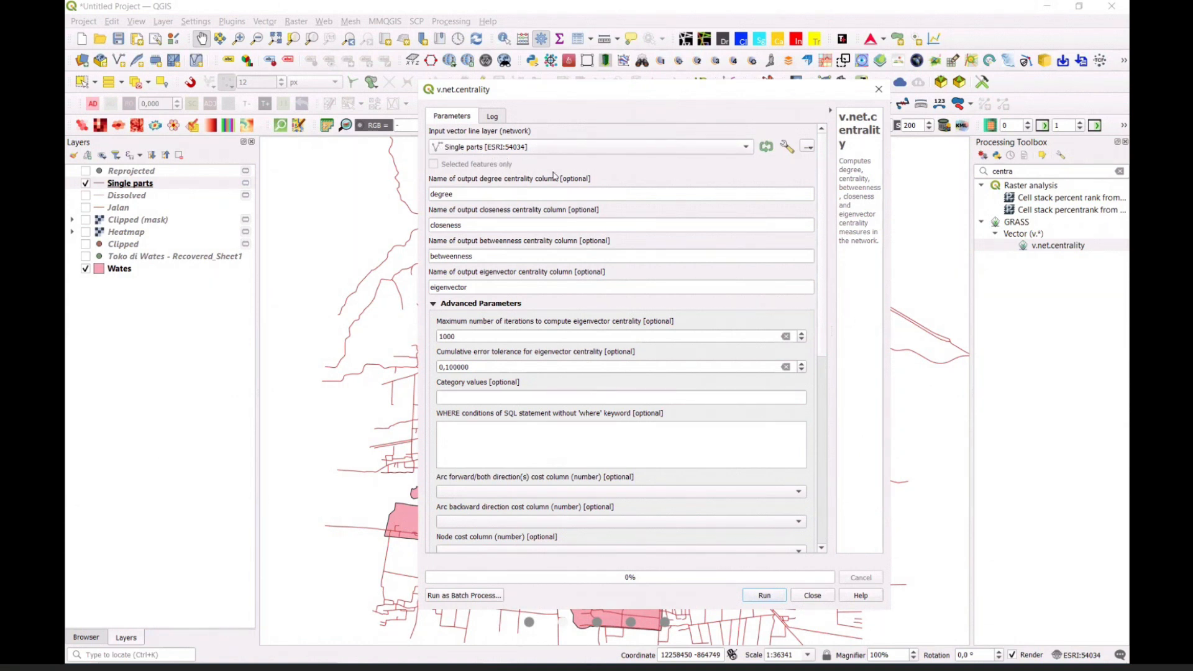
click(766, 597)
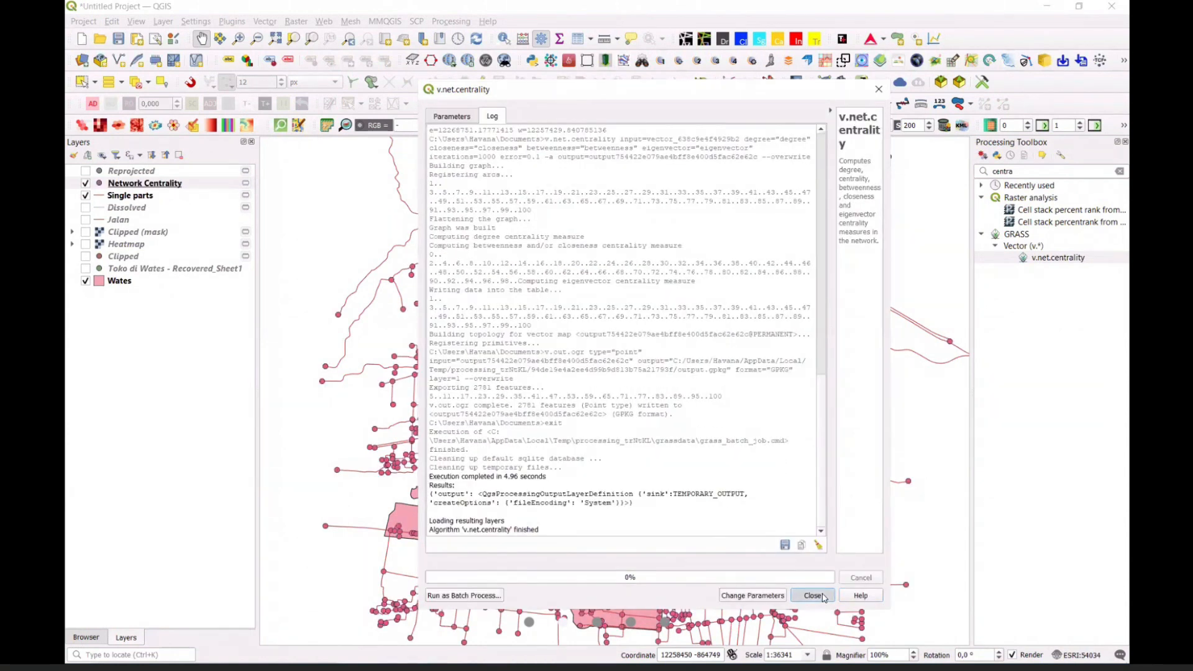
click(955, 437)
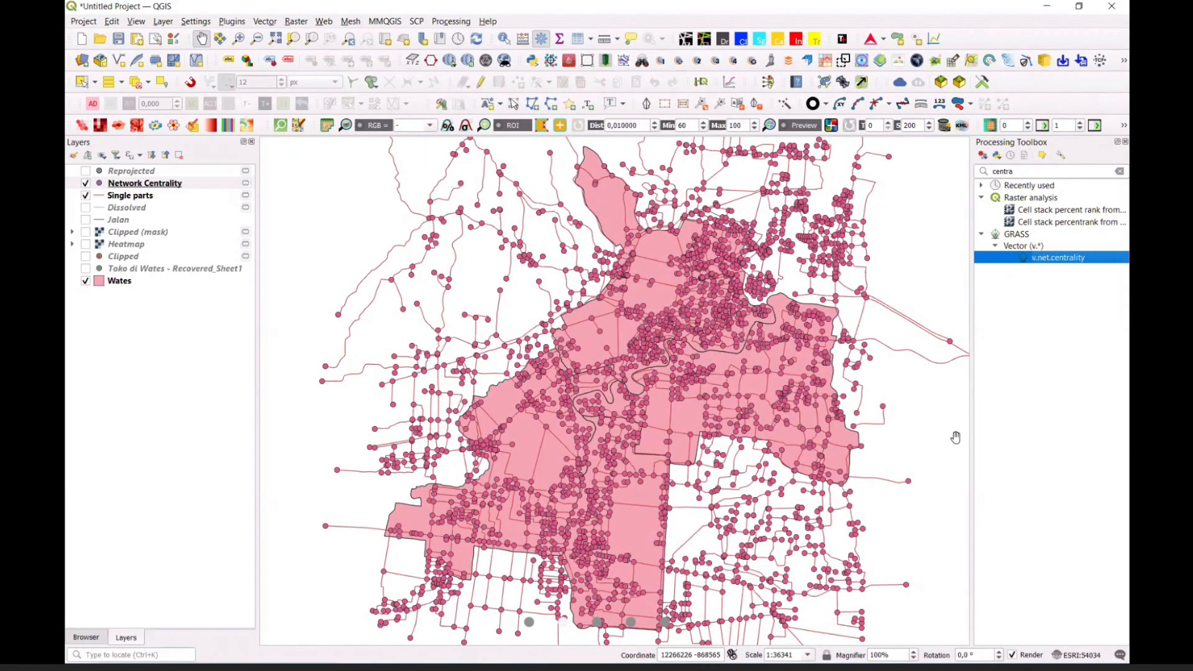
Clip the Network Centrality points to the Wates polygons as a temporary layer, and hide the Network Centrality layer
click(1021, 176)
double_click(1000, 176)
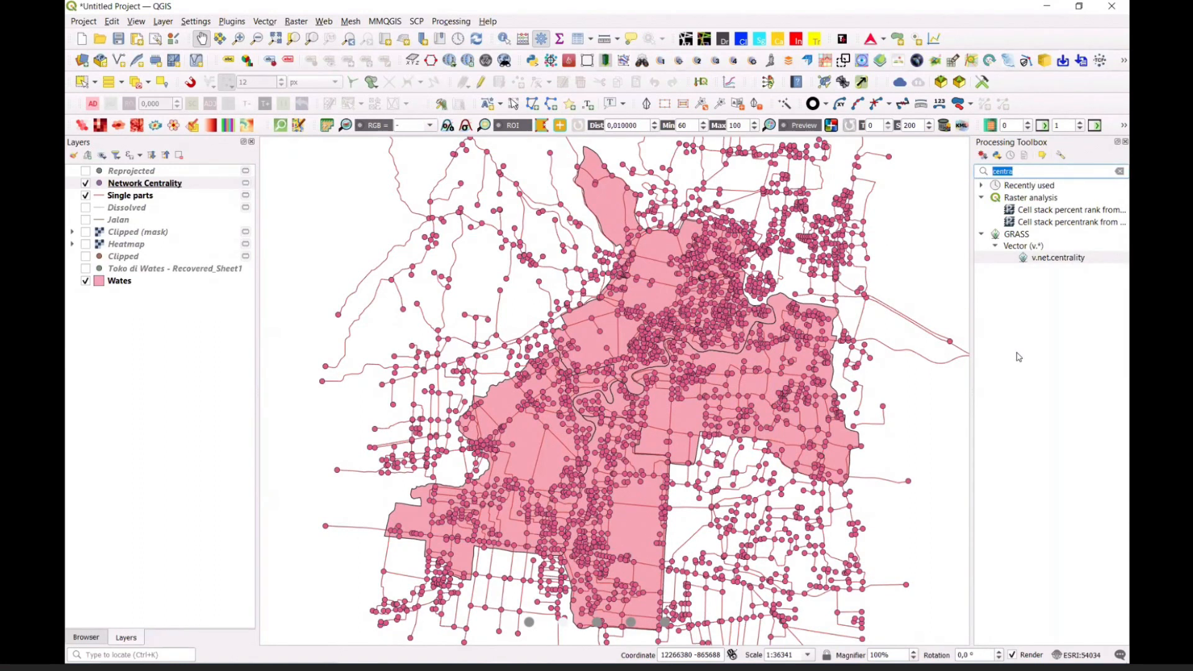
text(clip)
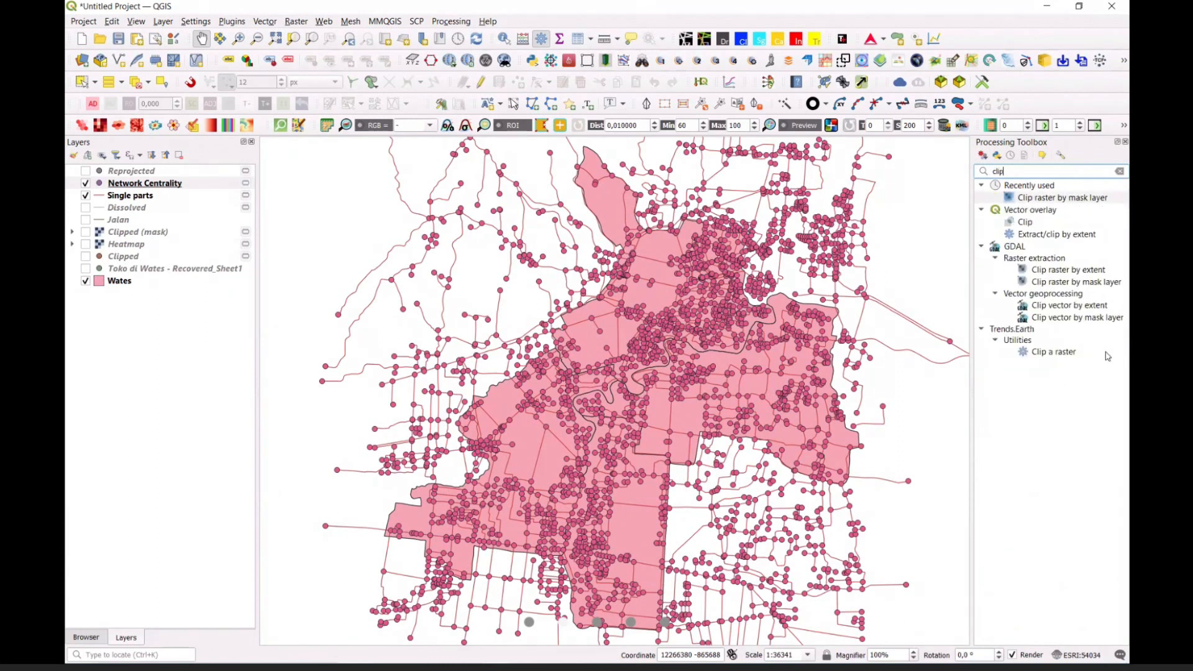
click(1026, 225)
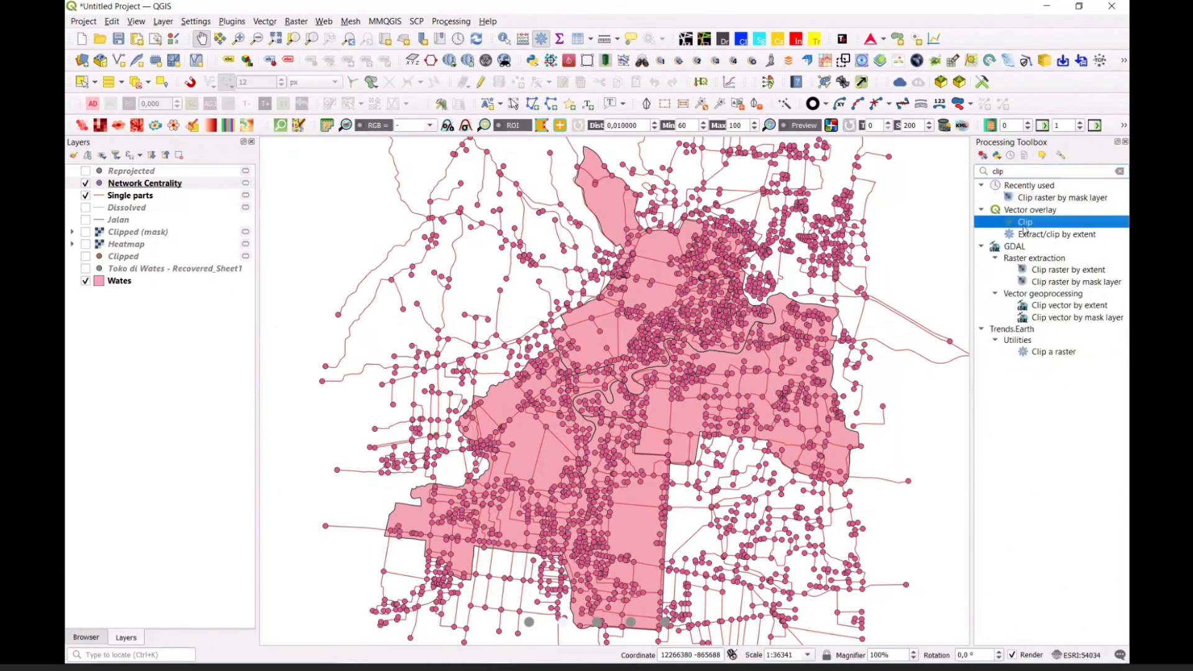
double_click(1027, 224)
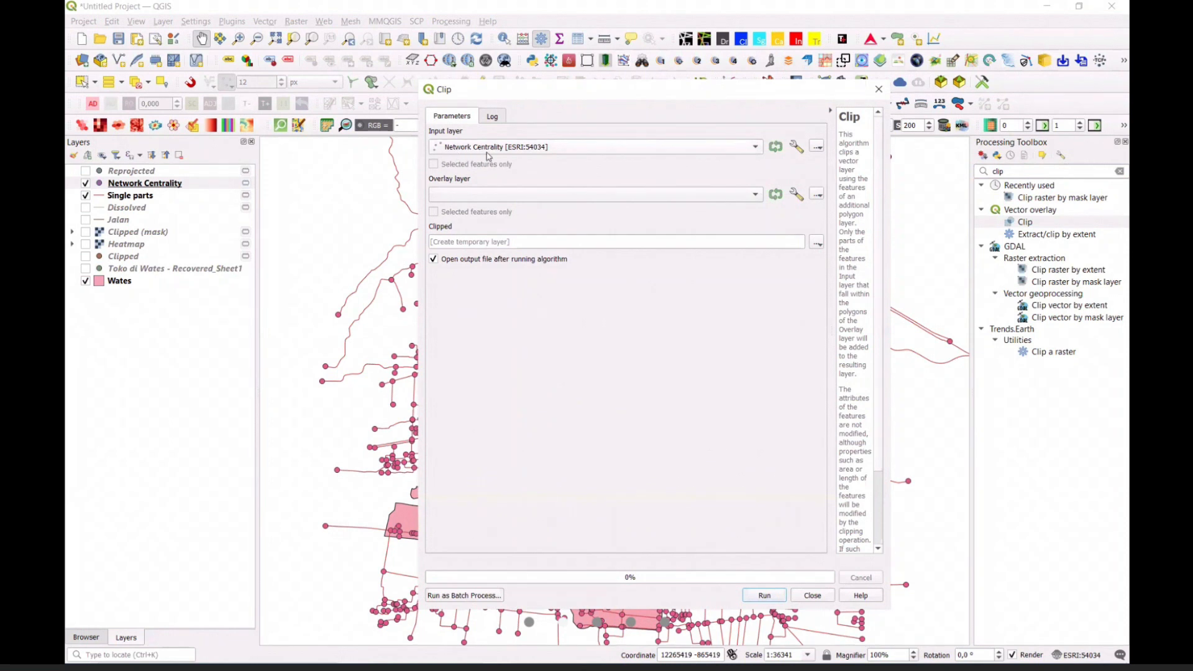
scroll(478, 198, down, 2)
click(763, 598)
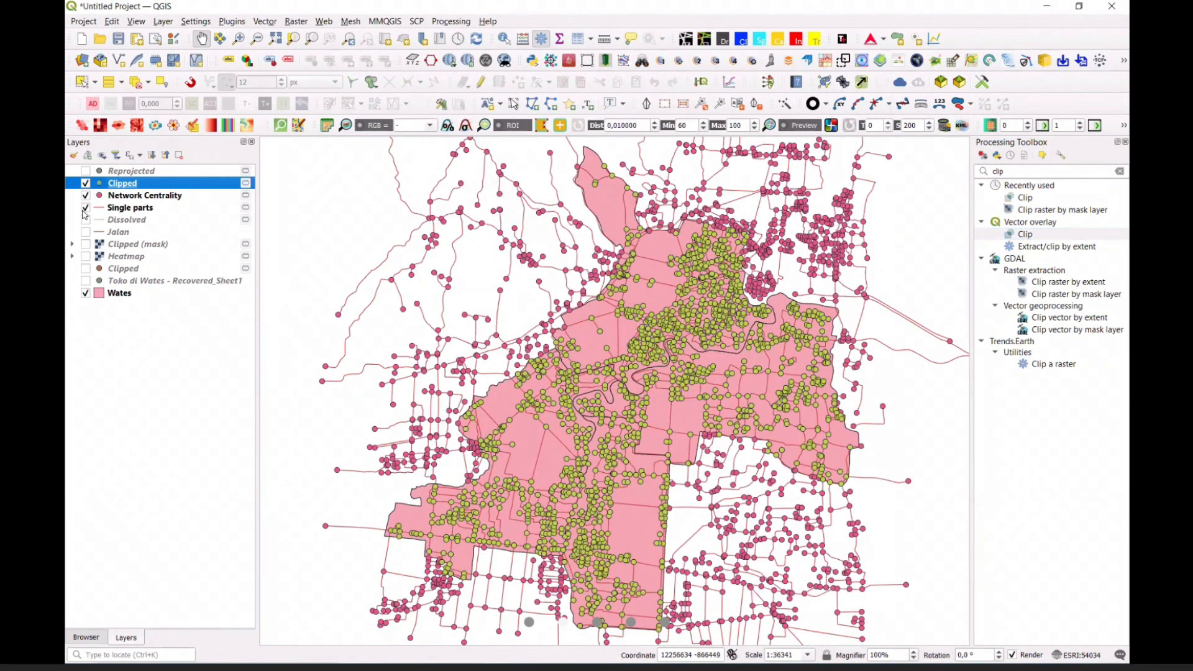
click(86, 195)
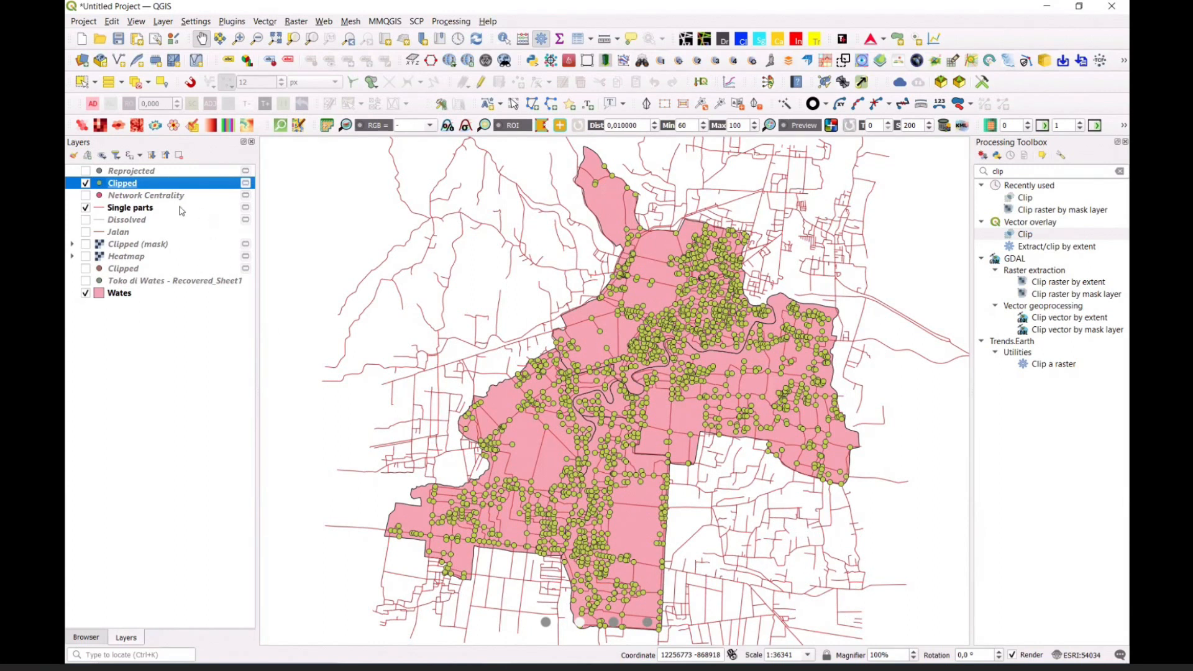
Change the symbology of the newly clipped centrality points from Single Symbol to Graduated
double_click(122, 183)
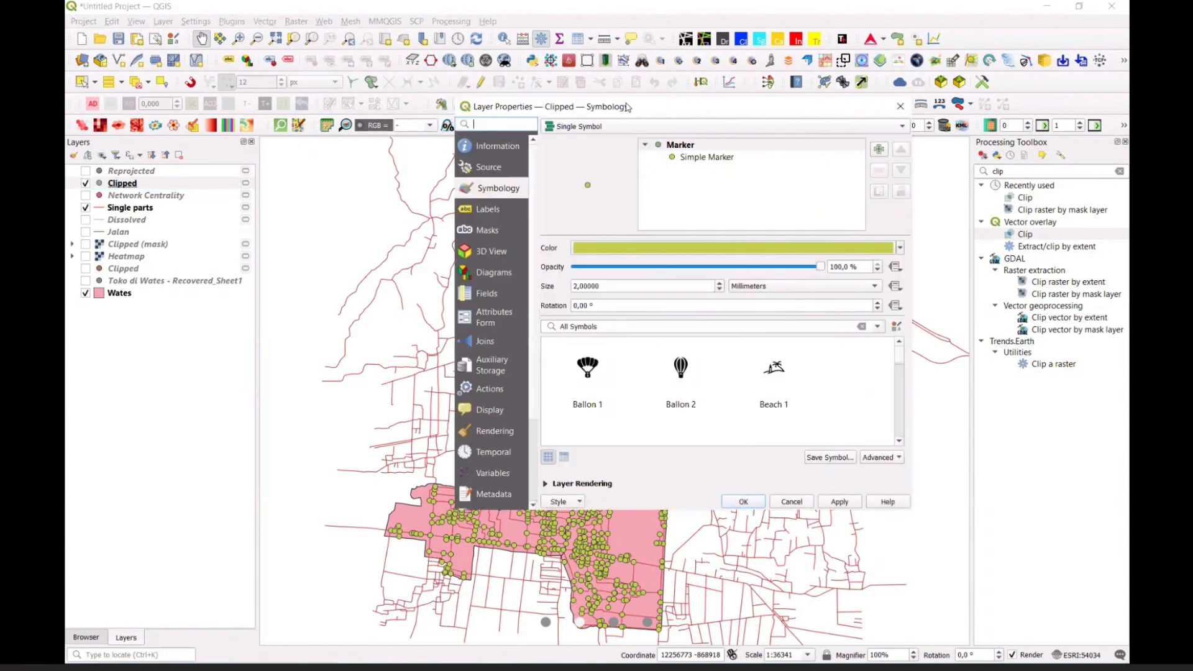
drag(624, 115, 459, 161)
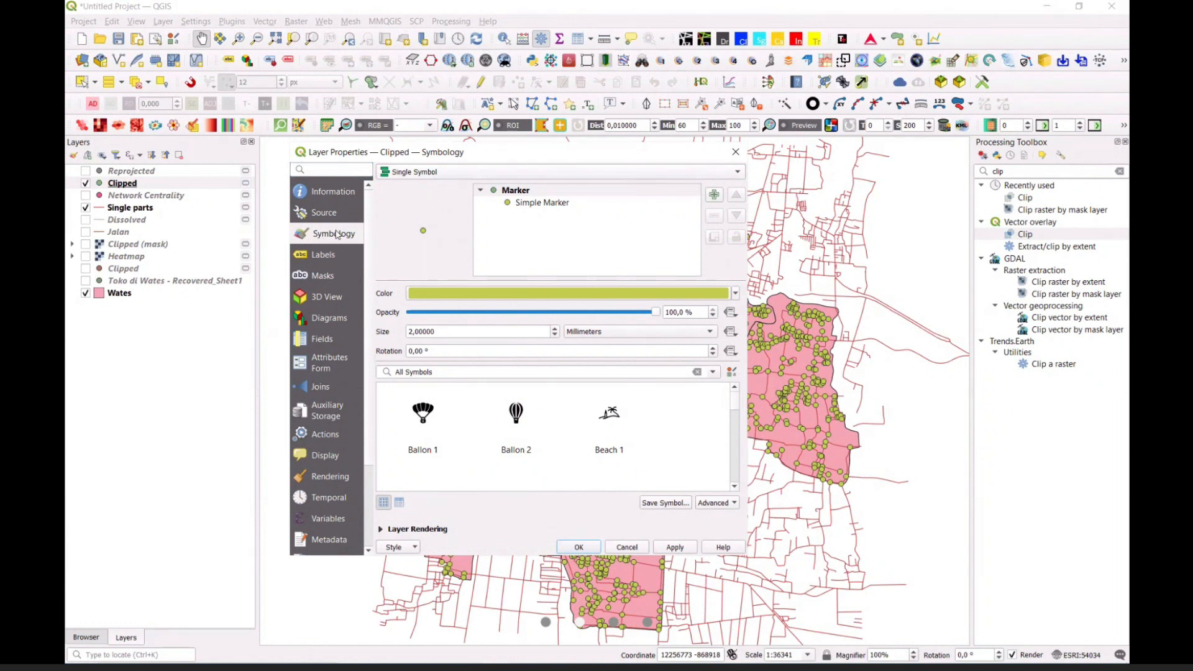
click(424, 173)
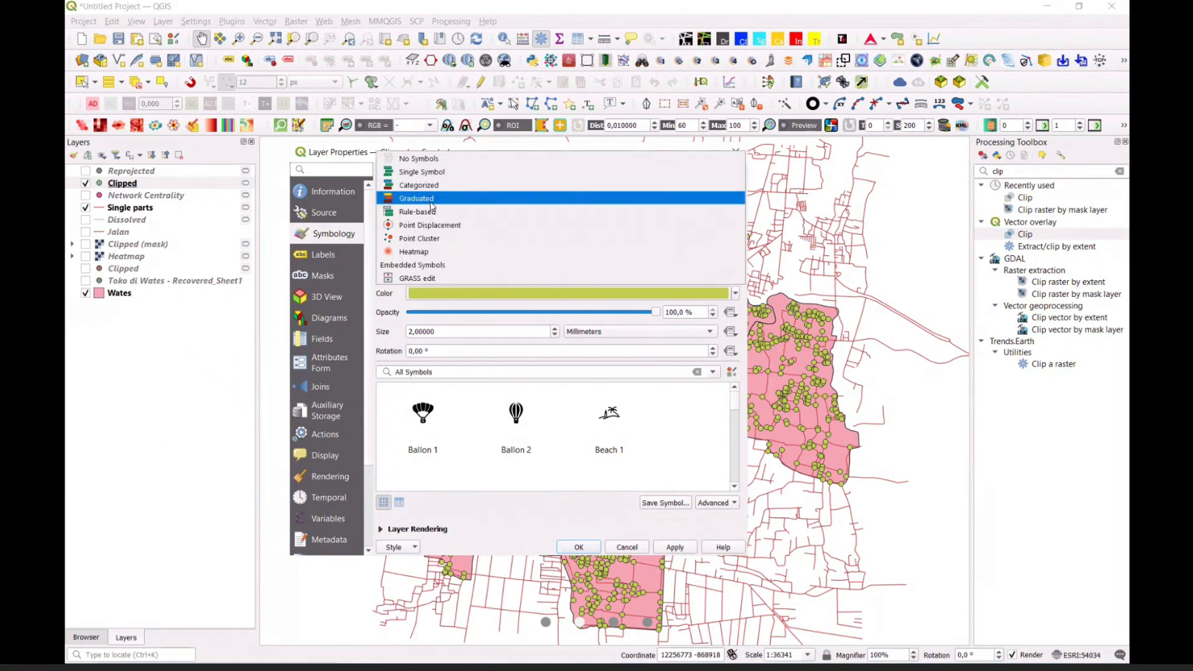
click(430, 172)
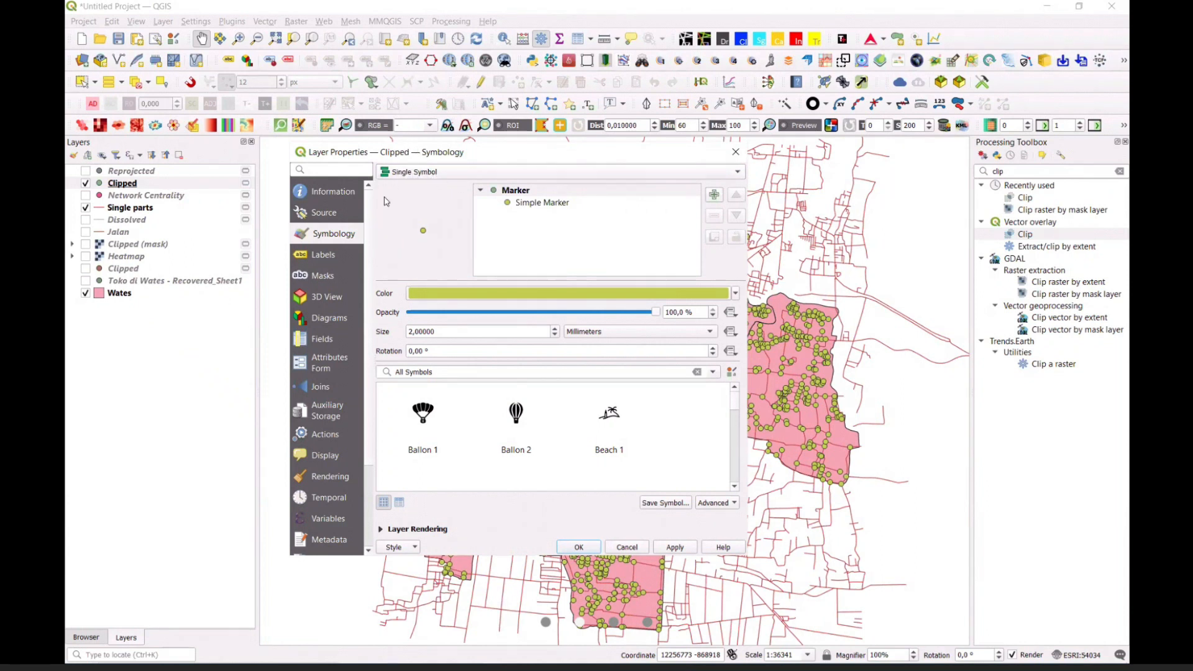
click(428, 178)
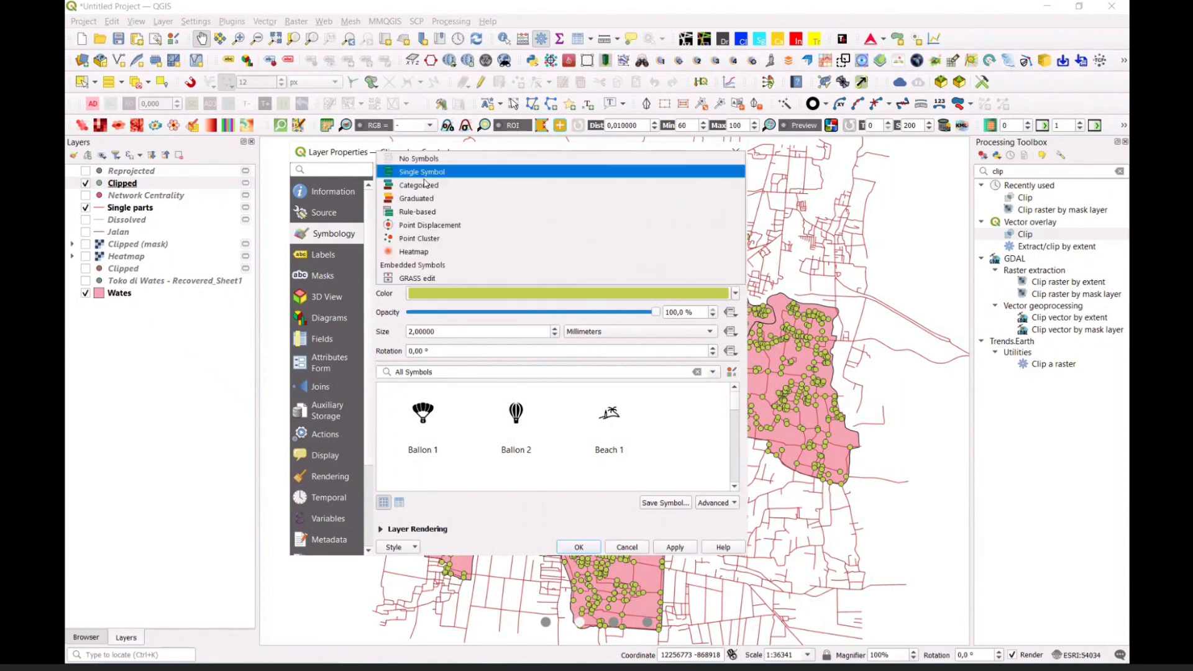
click(425, 203)
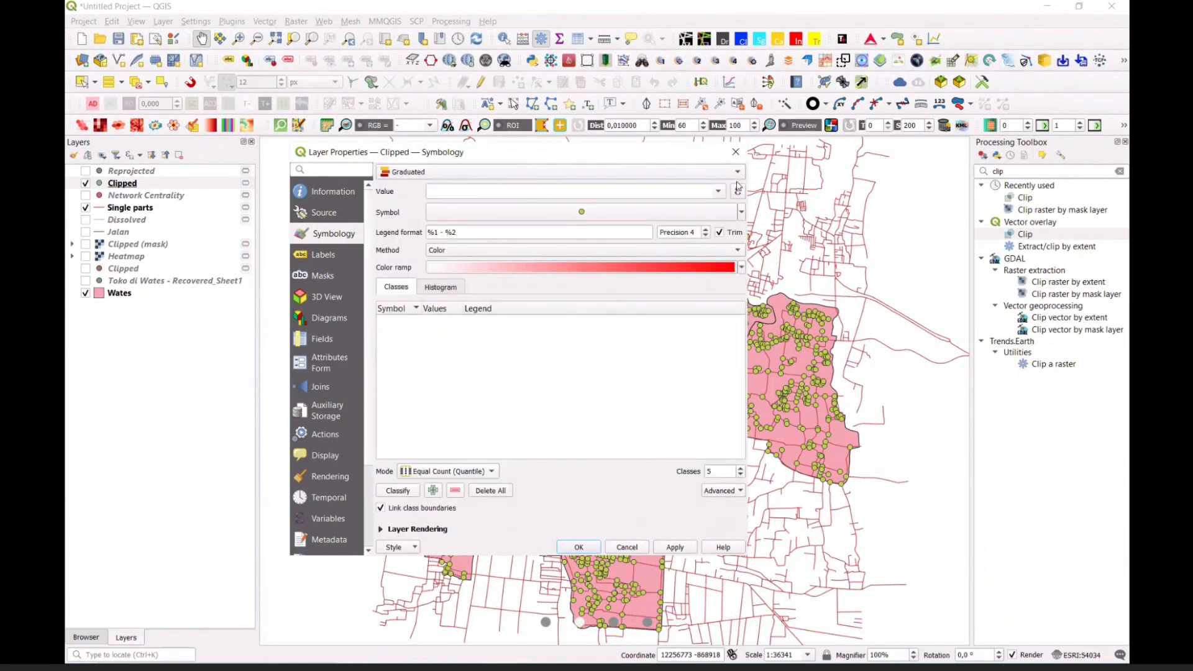
Set closeness as the value field for the graduated symbology of the clipped centrality points
click(719, 192)
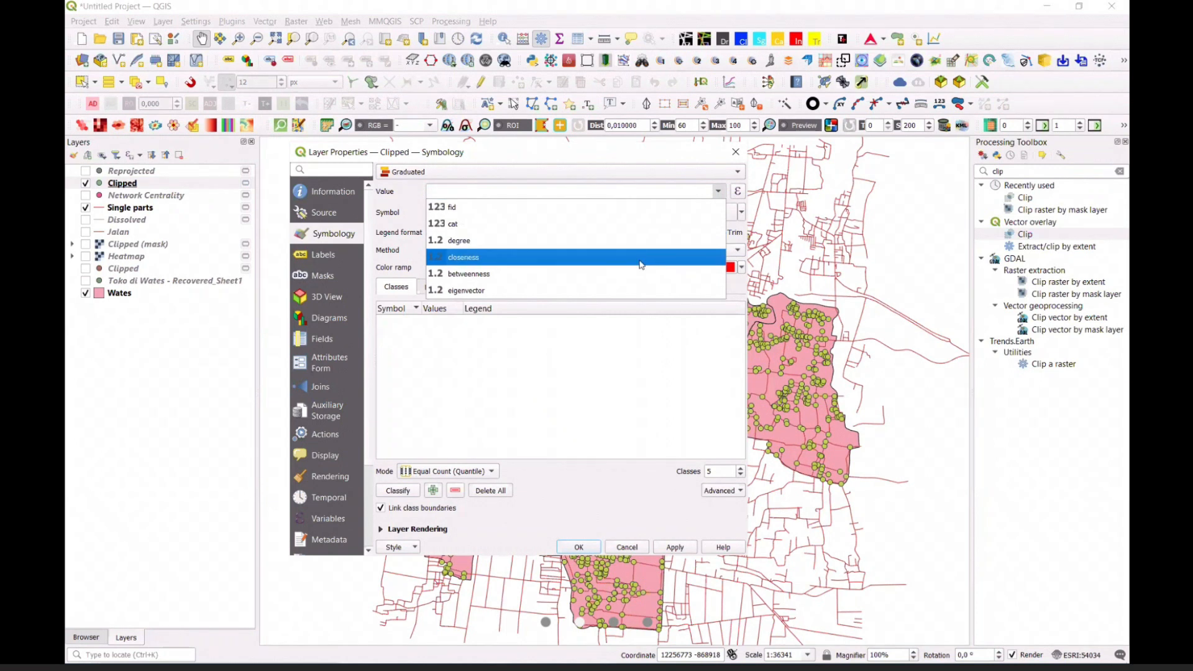
click(641, 264)
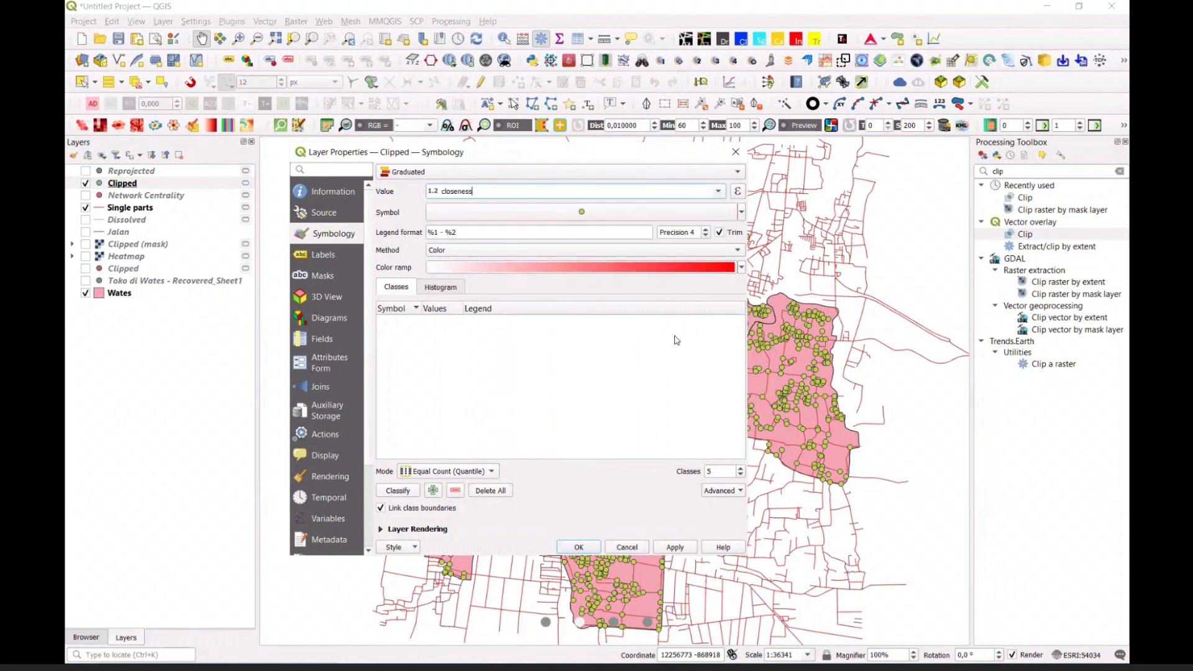
click(720, 196)
click(719, 196)
click(719, 197)
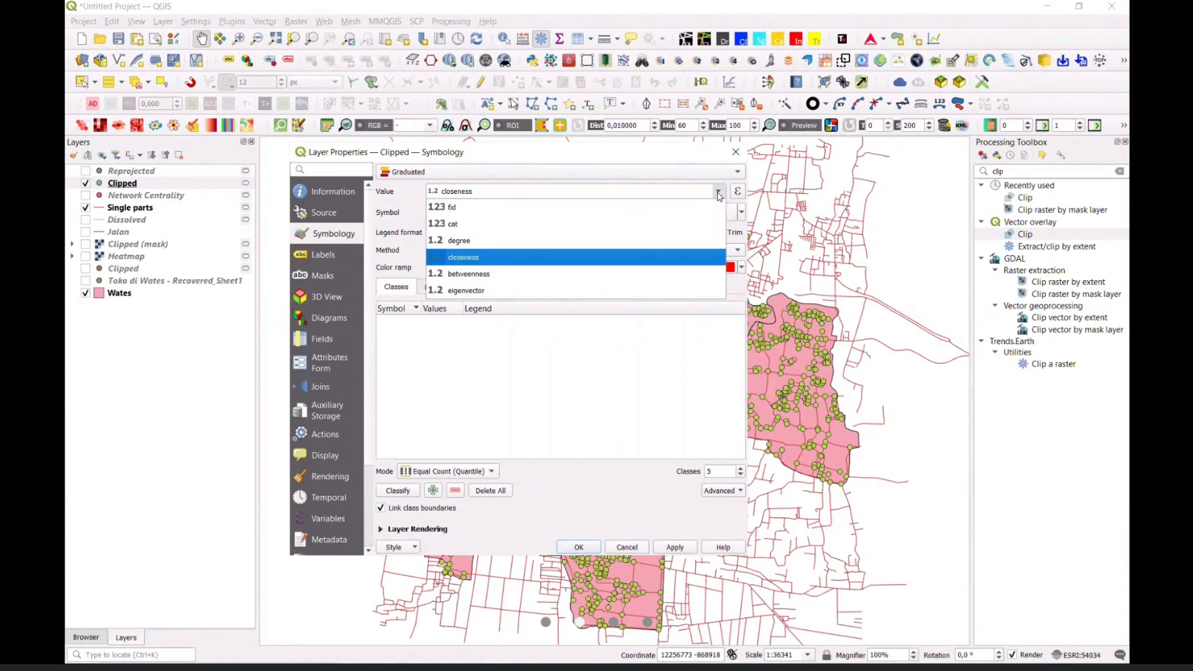
click(555, 257)
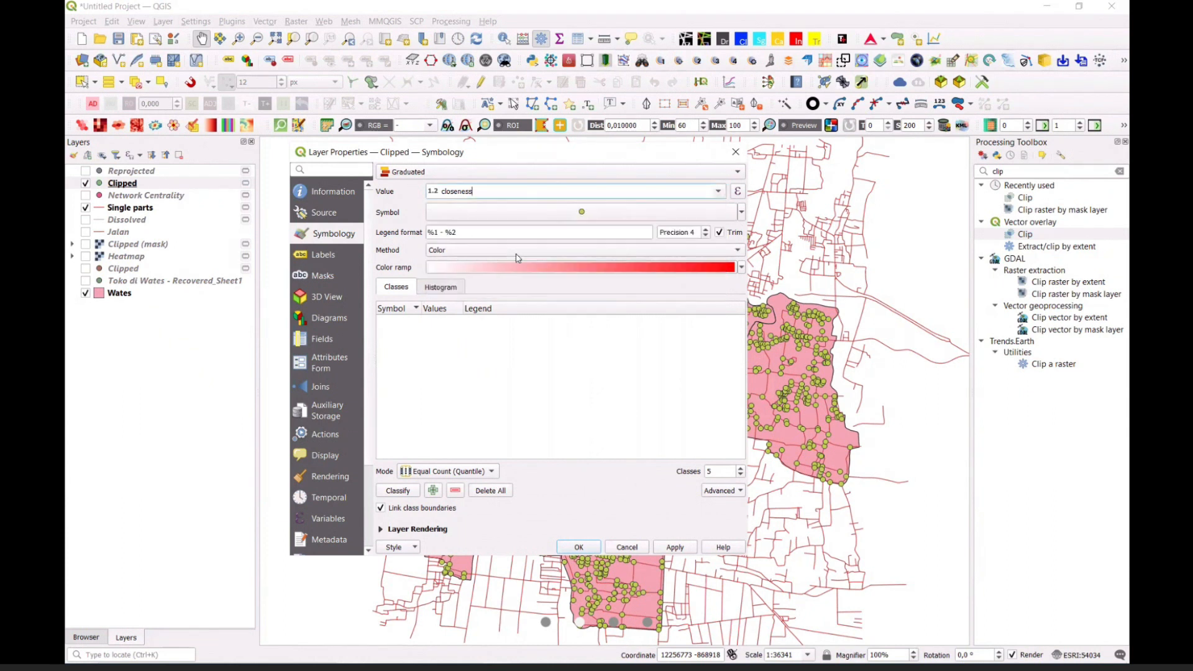
Classify the closeness values with the Spectral color ramp and Natural Breaks (Jenks) mode, and apply the style
click(741, 268)
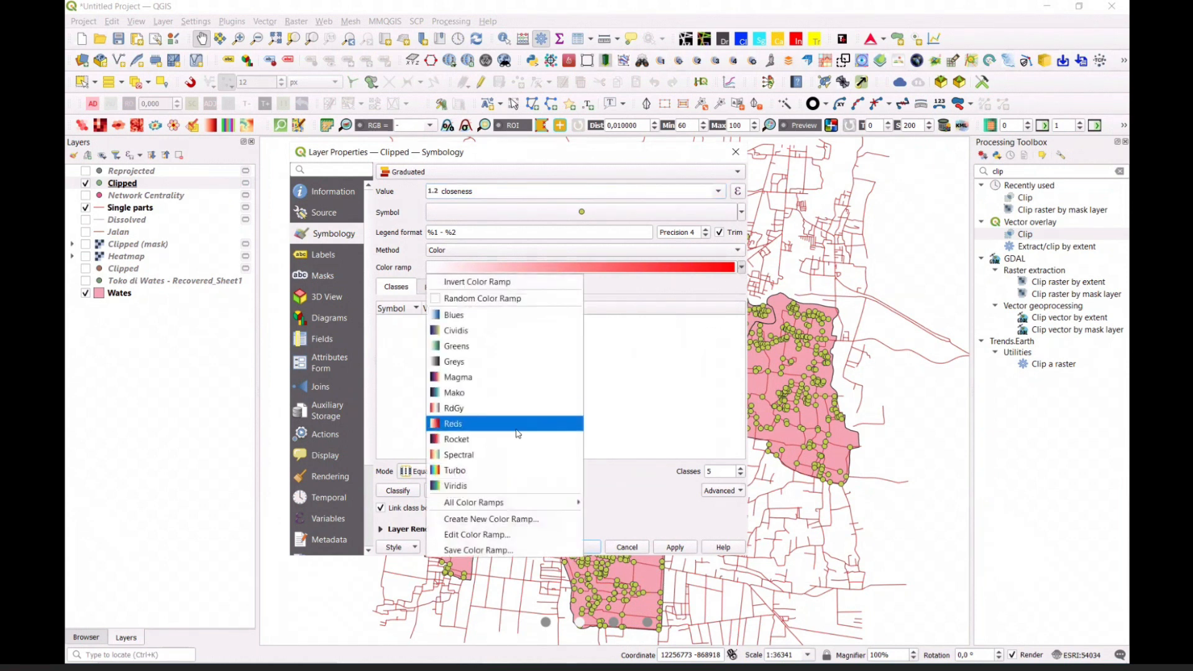
click(486, 457)
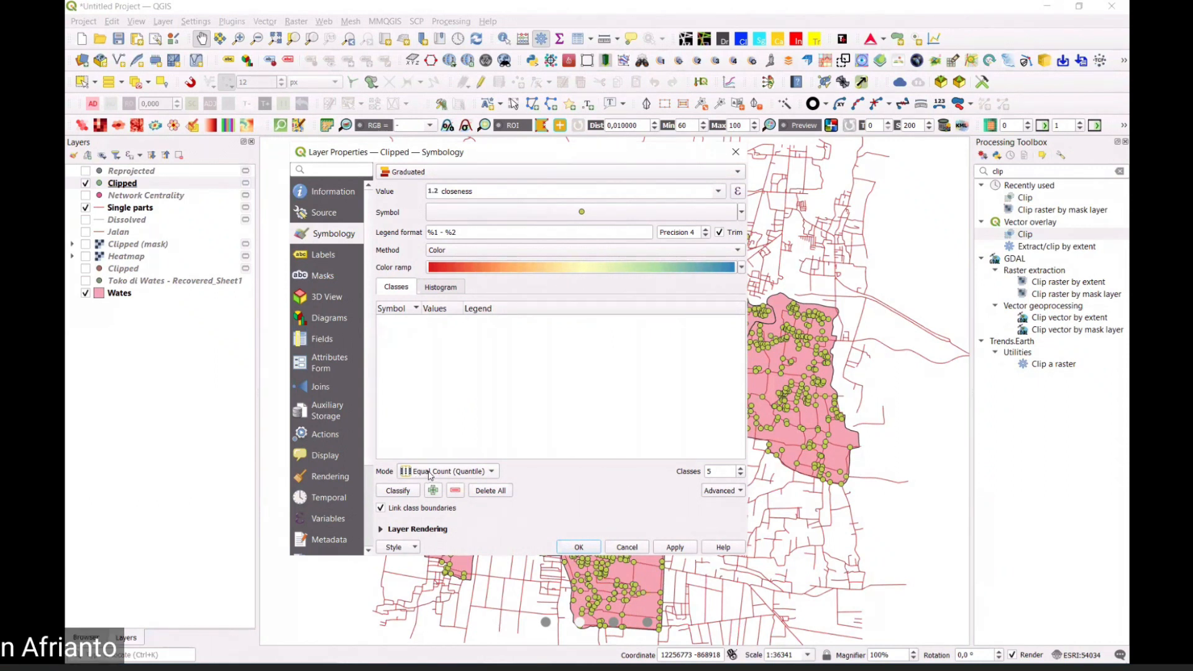
click(479, 474)
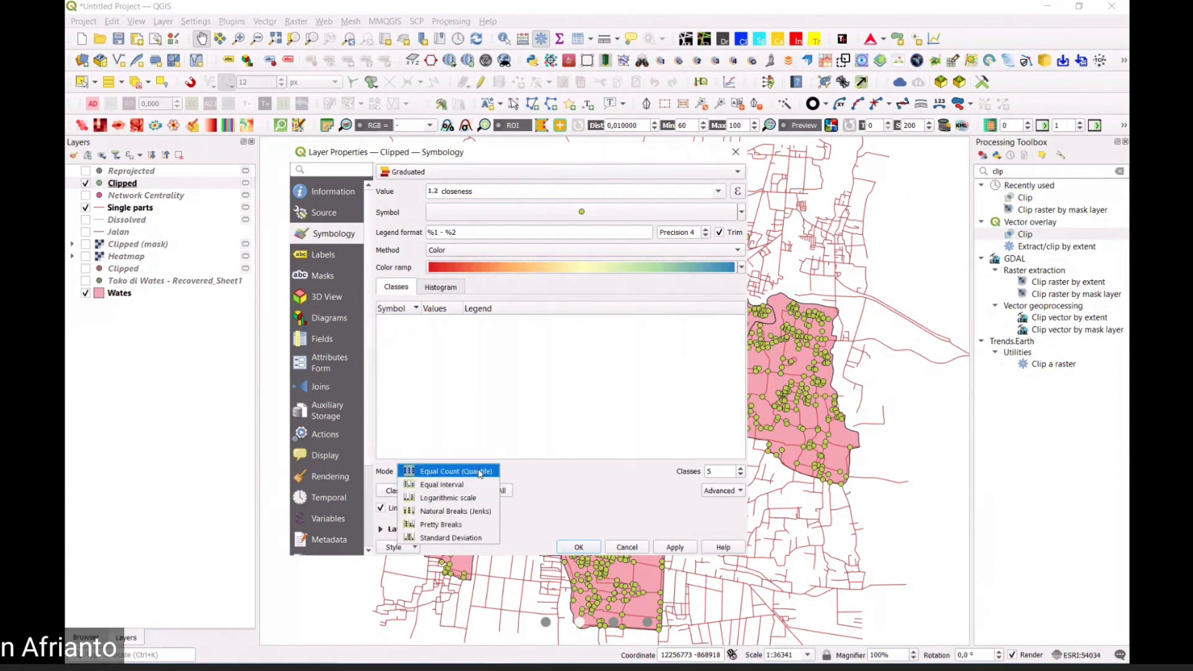
click(483, 512)
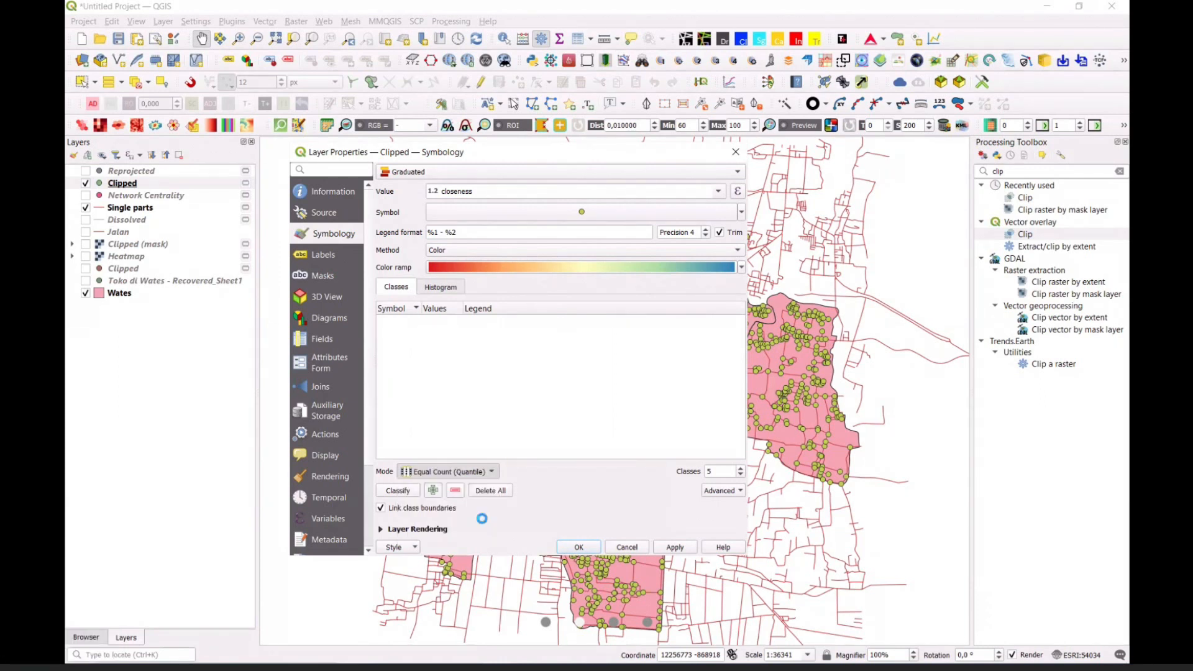
click(675, 547)
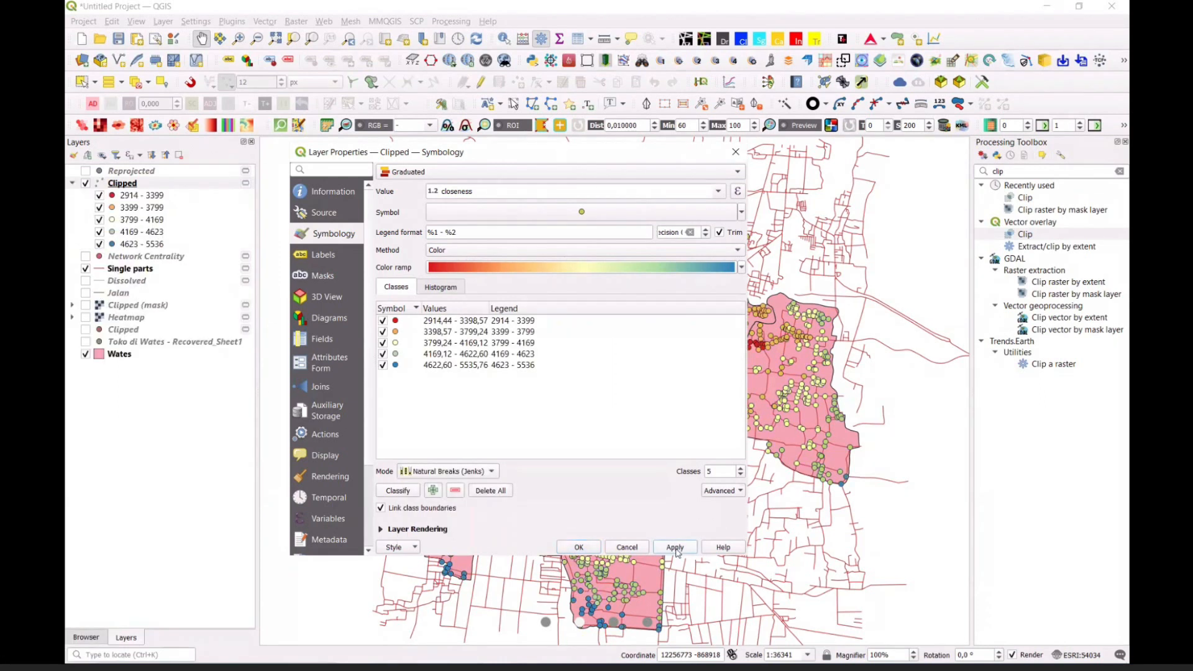
click(580, 548)
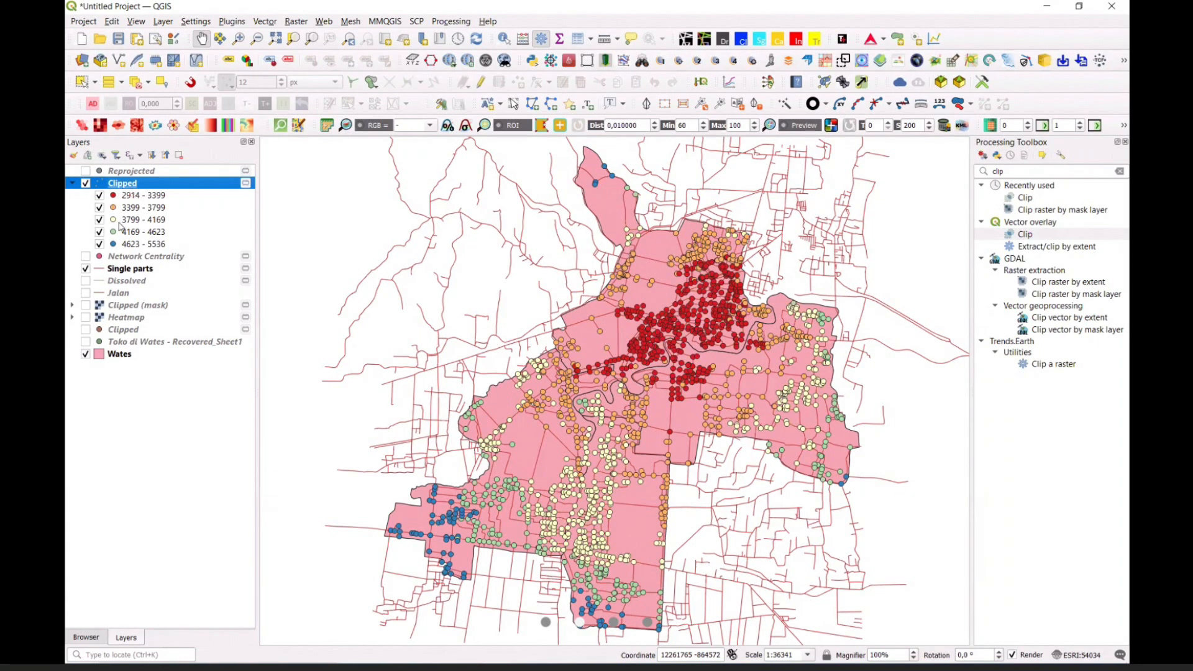
Restyle the clipped centrality points by betweenness with the color ramp inverted, reclassify the values, and apply the style
double_click(122, 187)
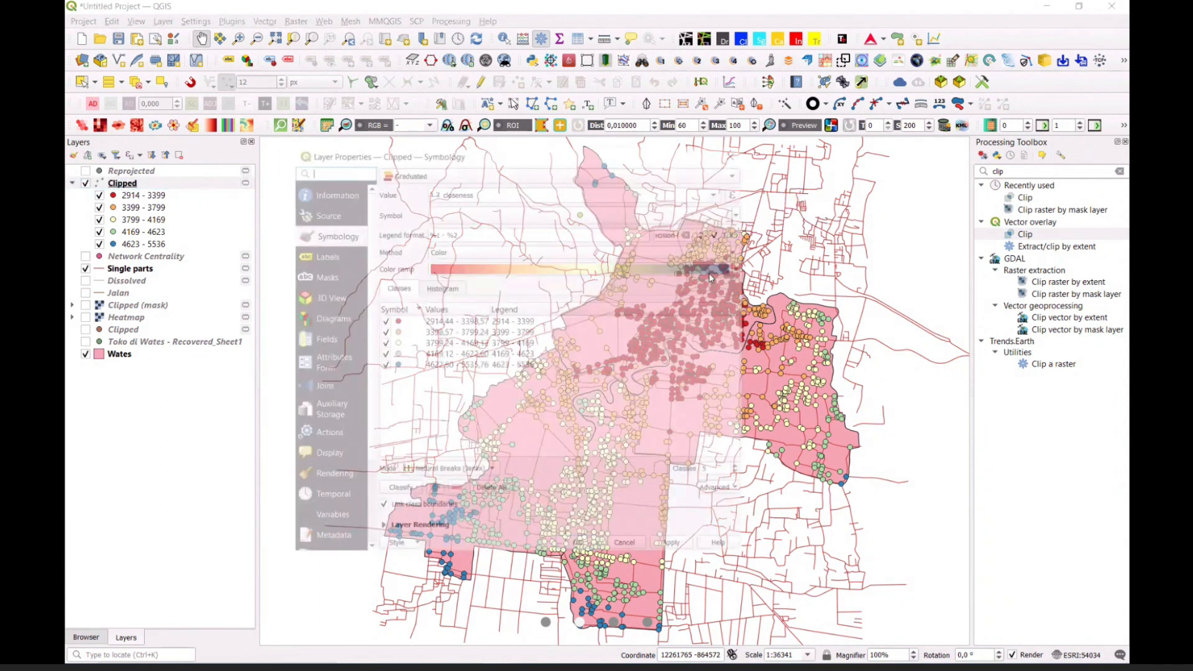
click(717, 196)
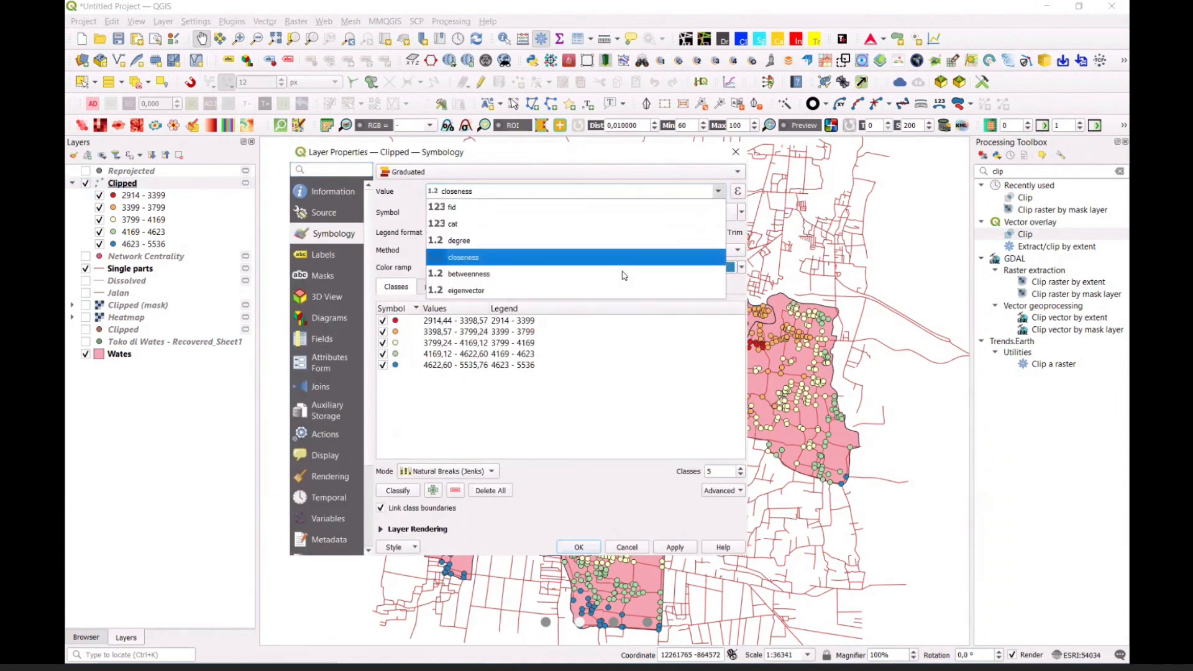
click(624, 275)
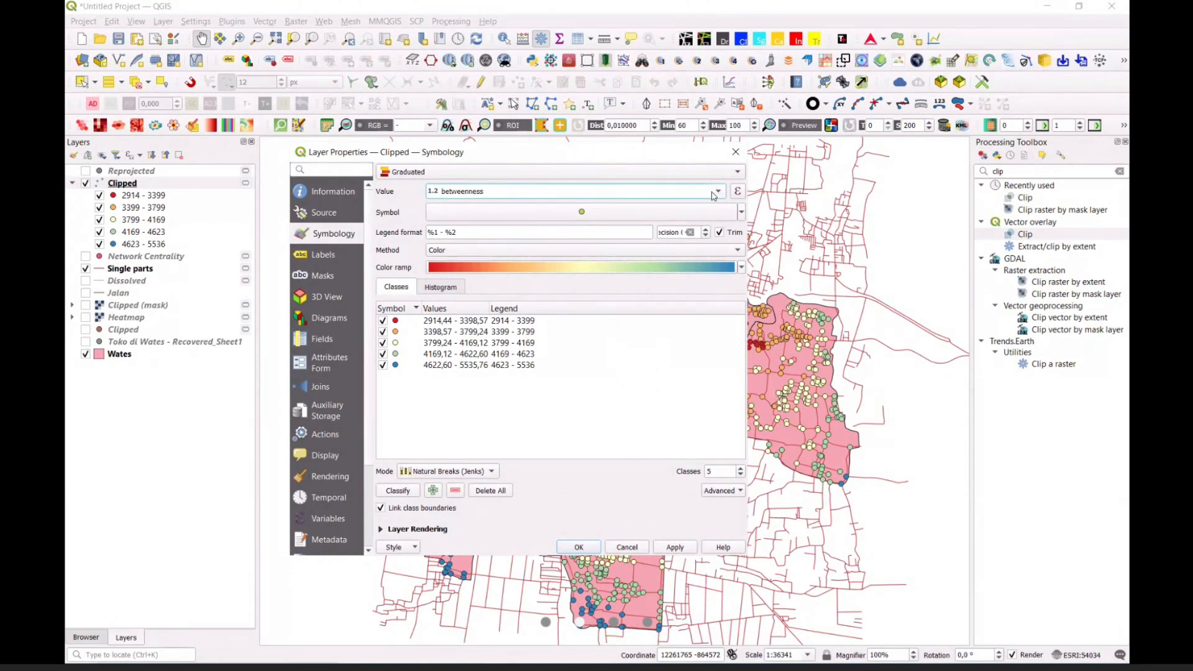
click(742, 267)
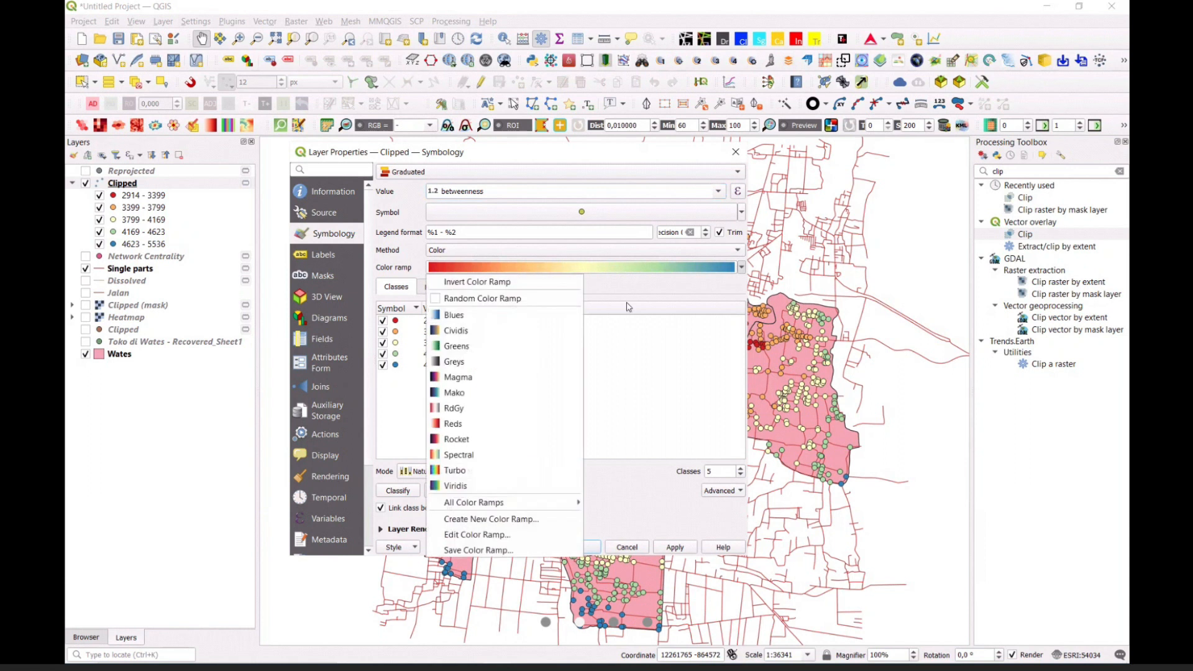
click(497, 283)
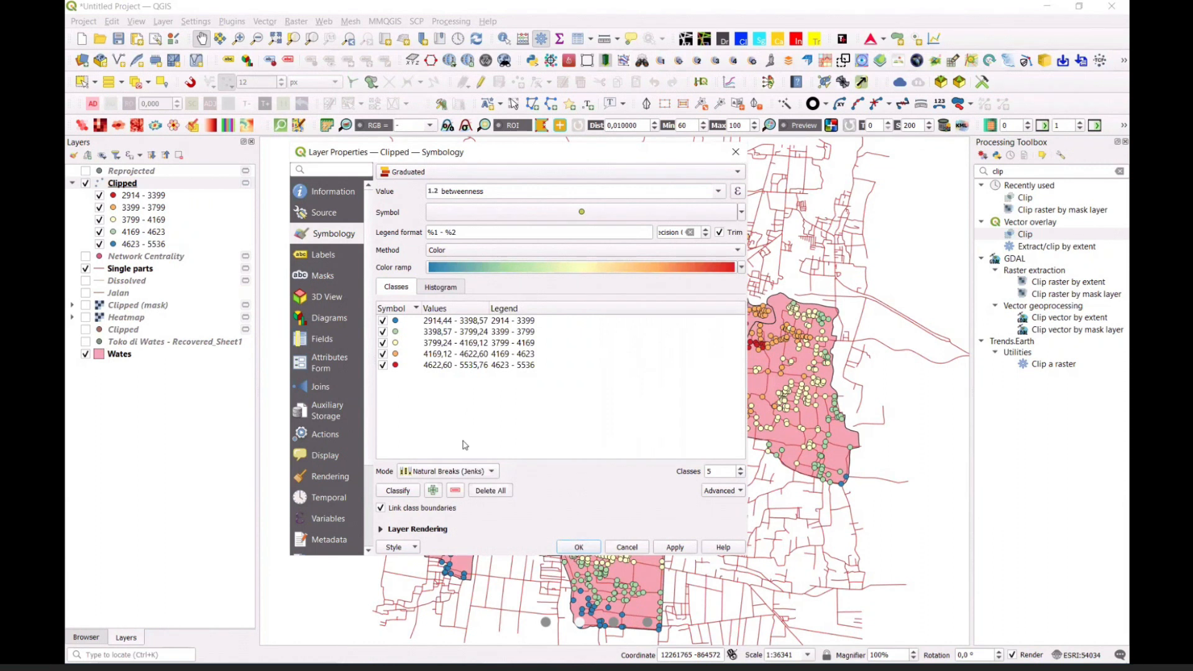
click(400, 492)
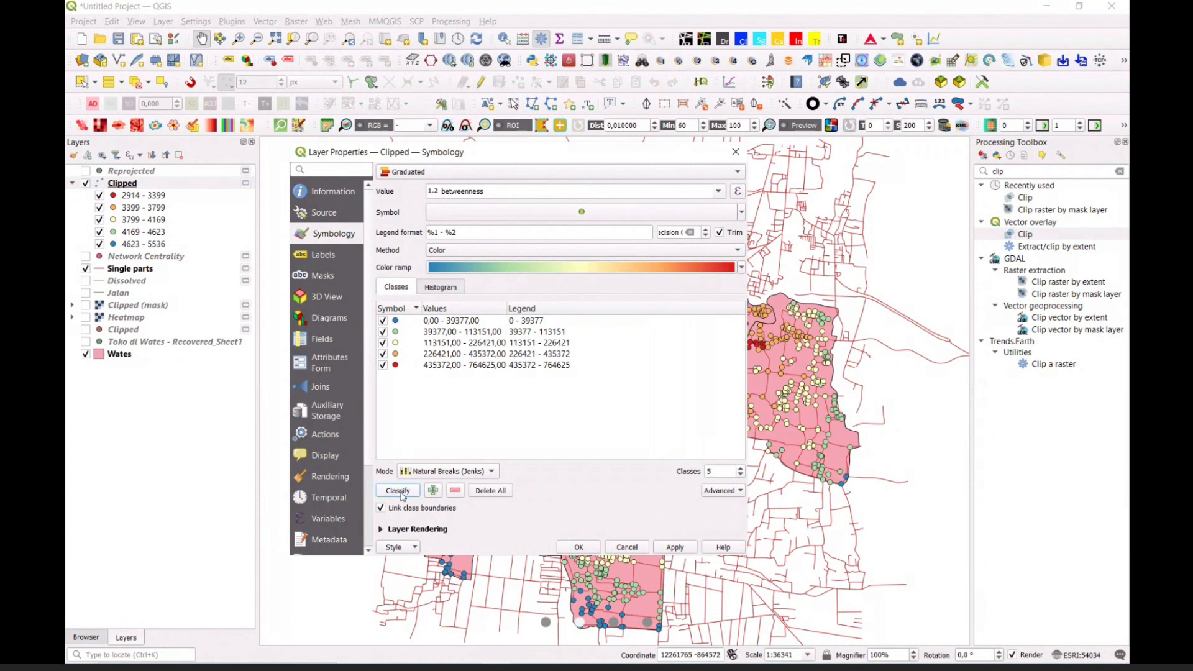
click(675, 547)
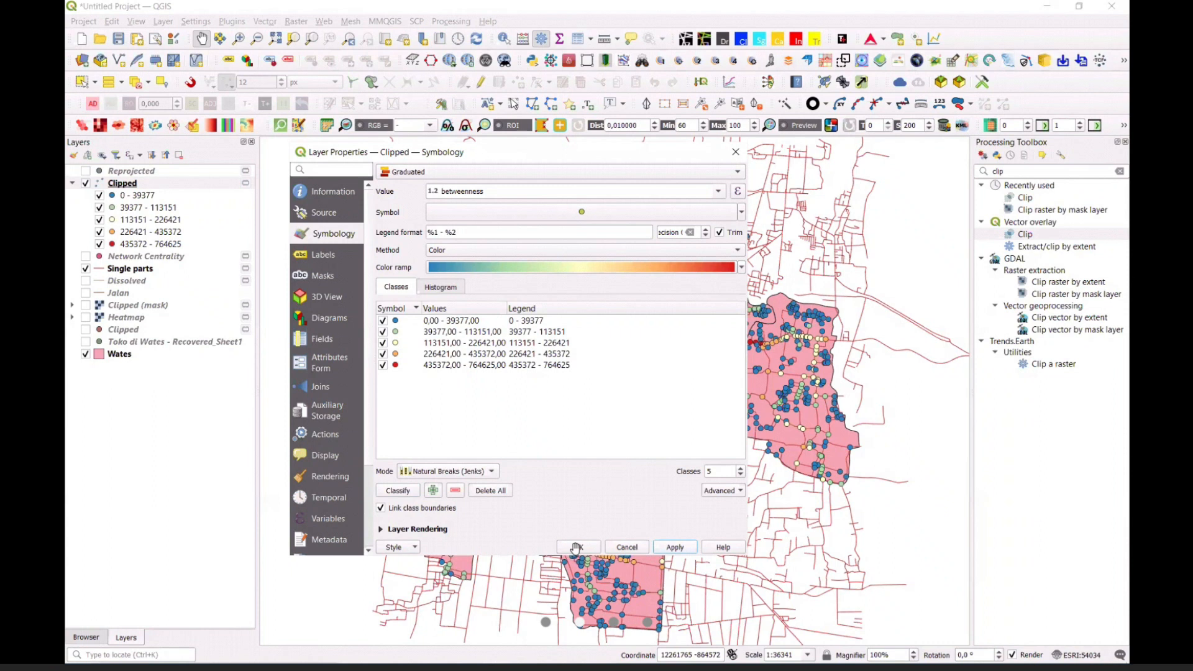
click(576, 547)
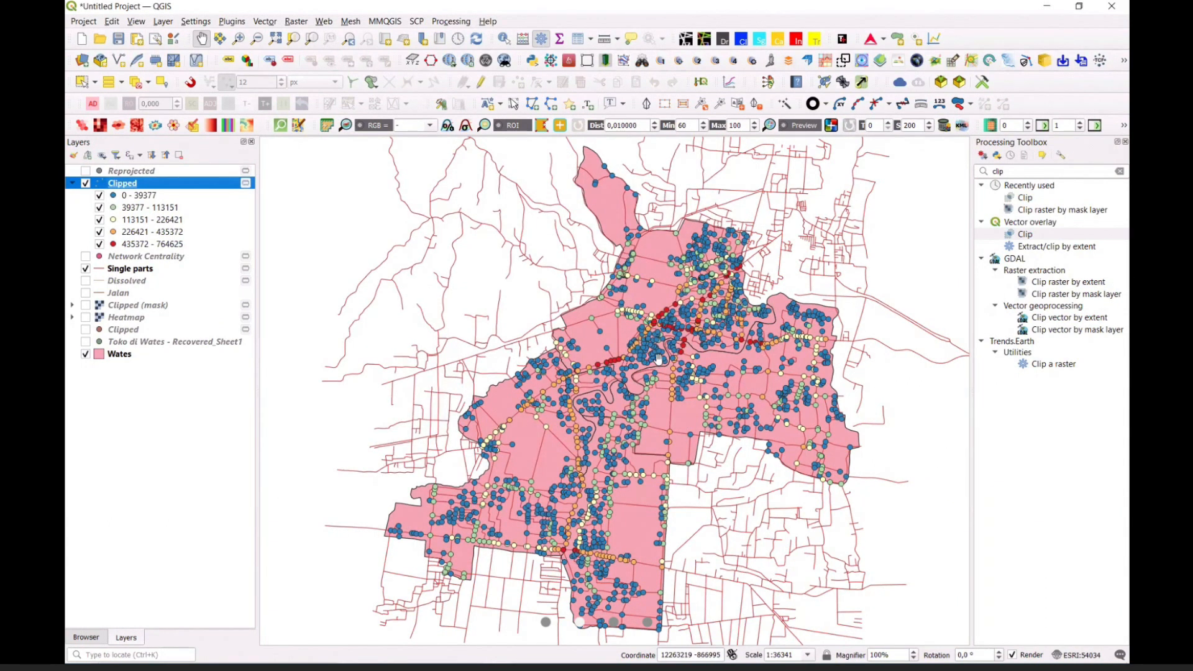
Hide the three lowest betweenness classes of the clipped centrality points and the Wates polygon layer
scroll(729, 320, up, 1)
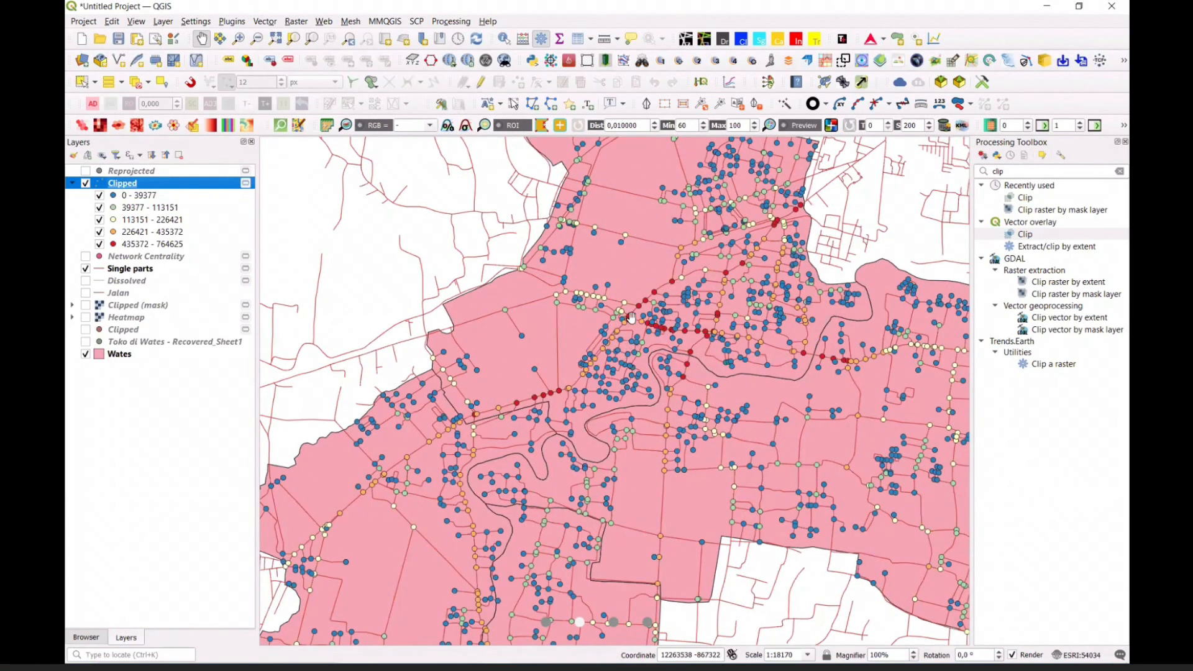
scroll(554, 390, down, 1)
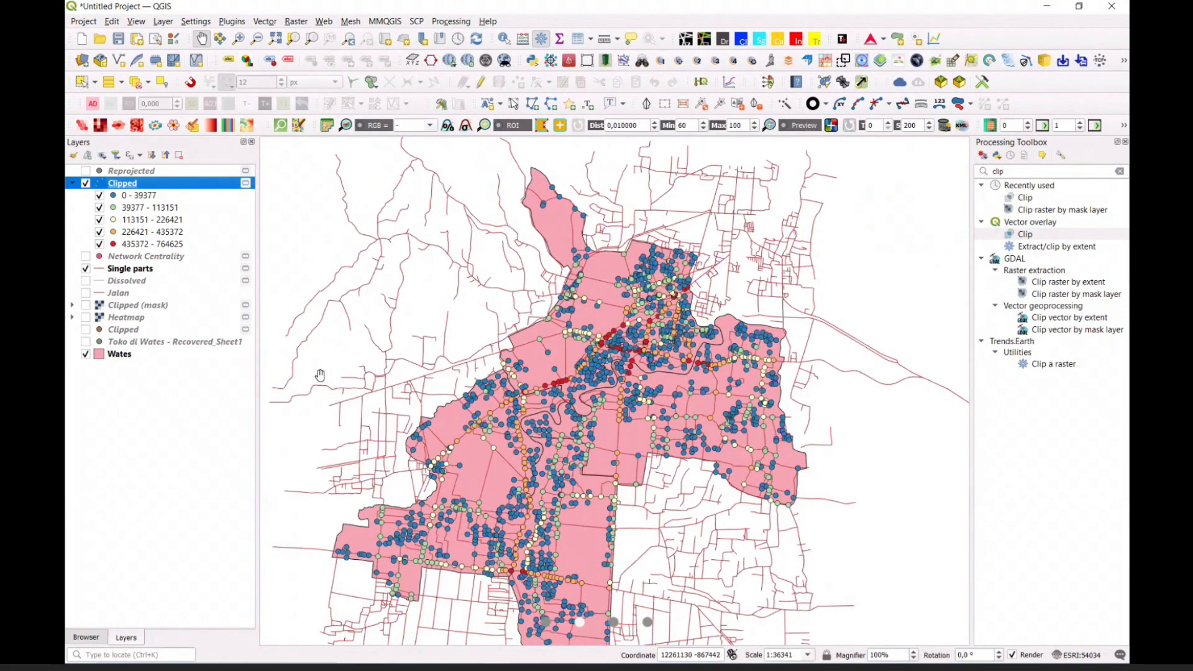
click(99, 195)
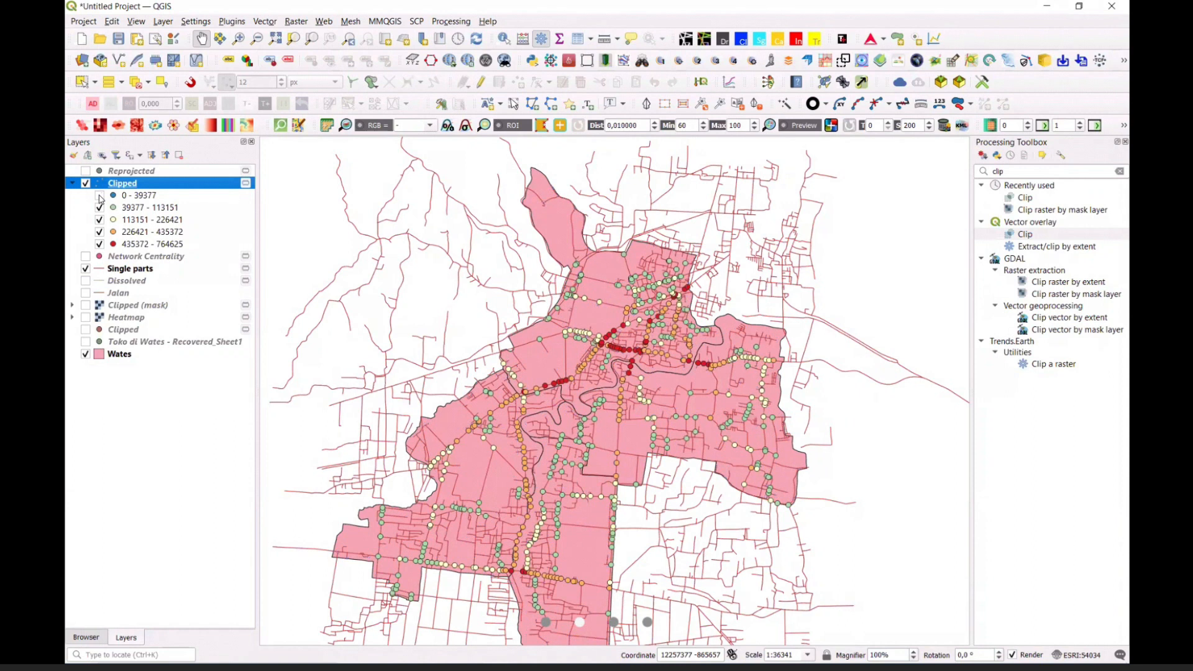
click(86, 355)
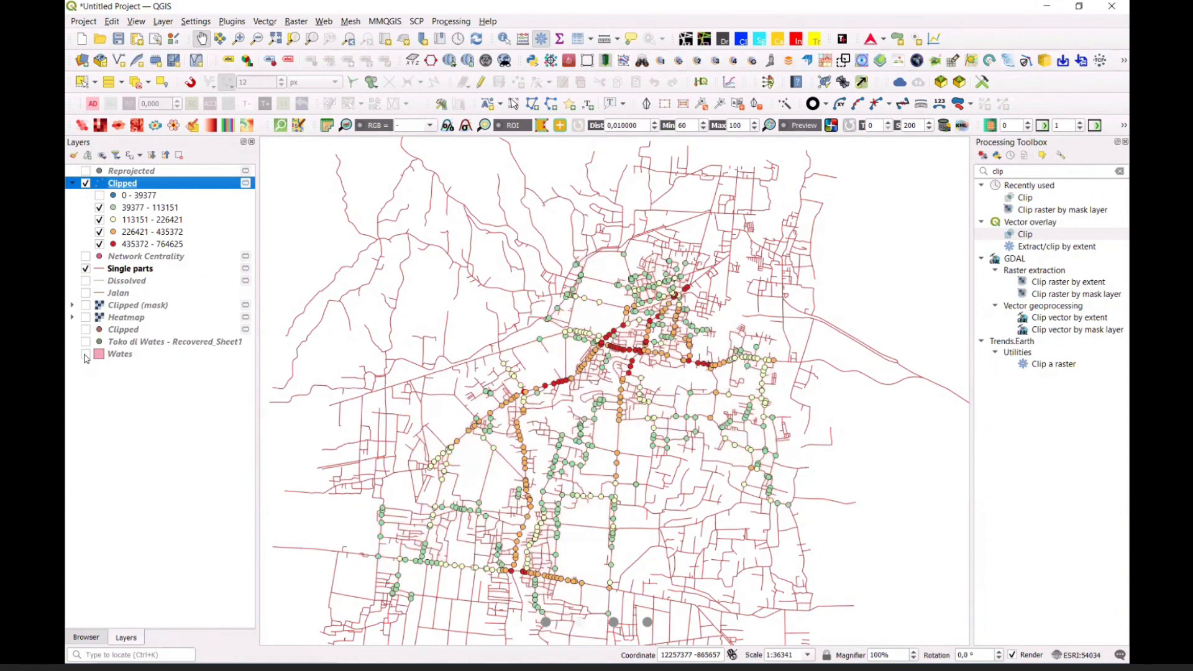
click(100, 208)
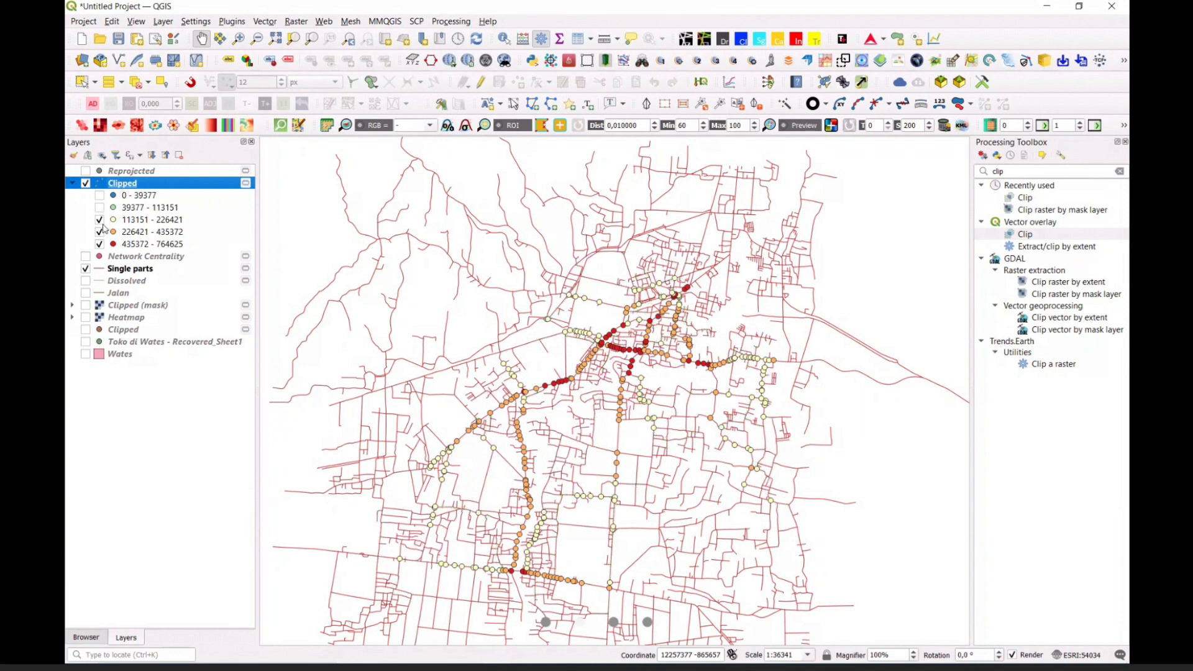
click(99, 221)
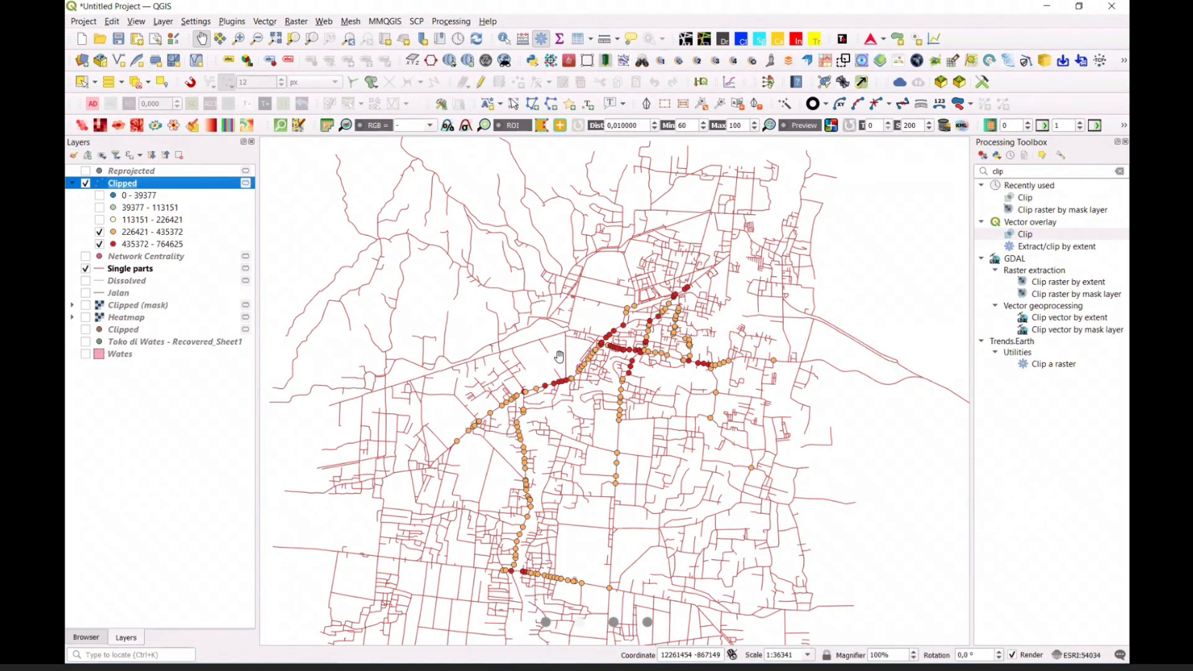
Briefly show the Clipped (mask) heatmap to compare it with the high-betweenness points, hide it again, and collapse the point layer's legend
click(86, 305)
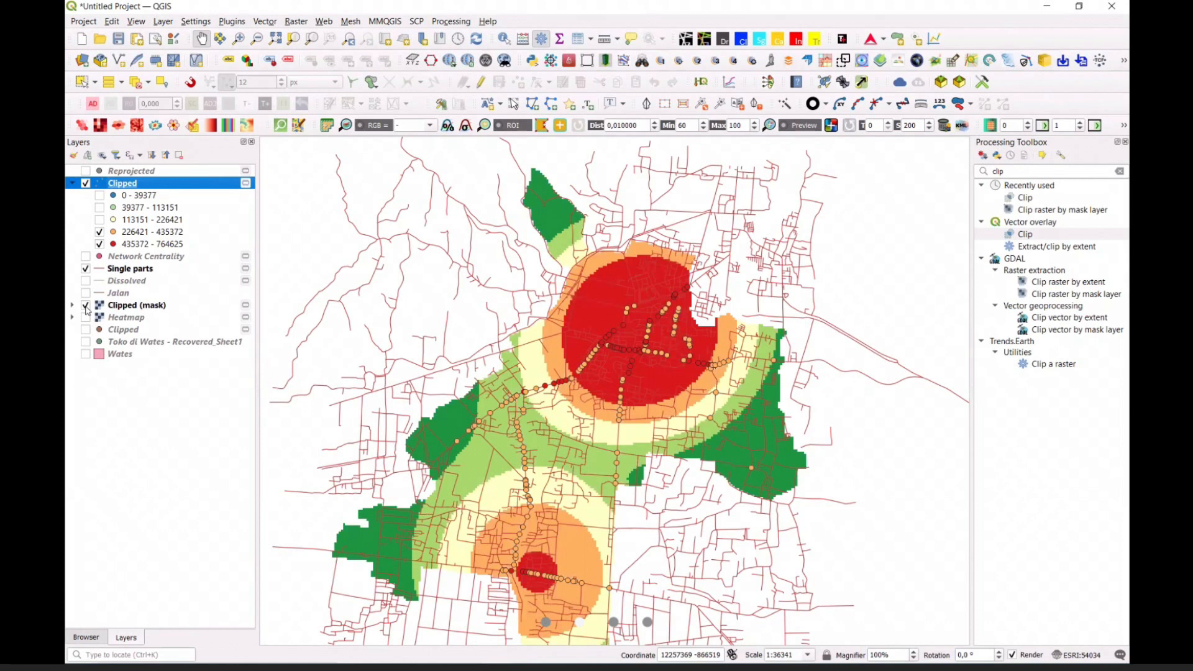
click(86, 305)
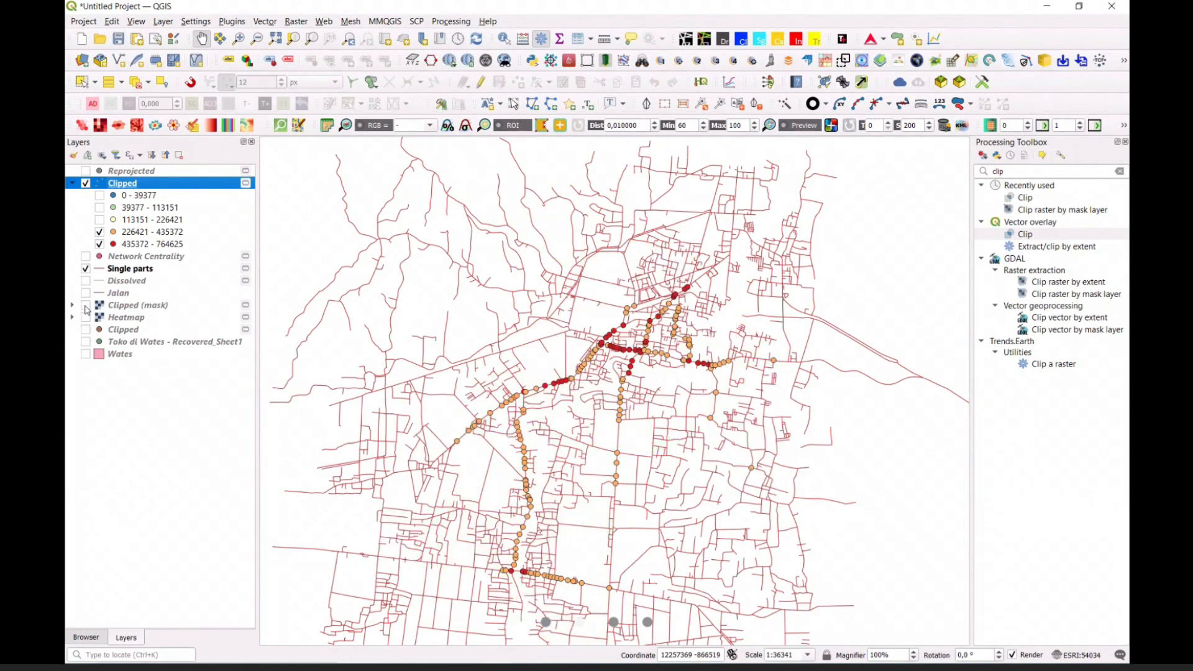
click(72, 184)
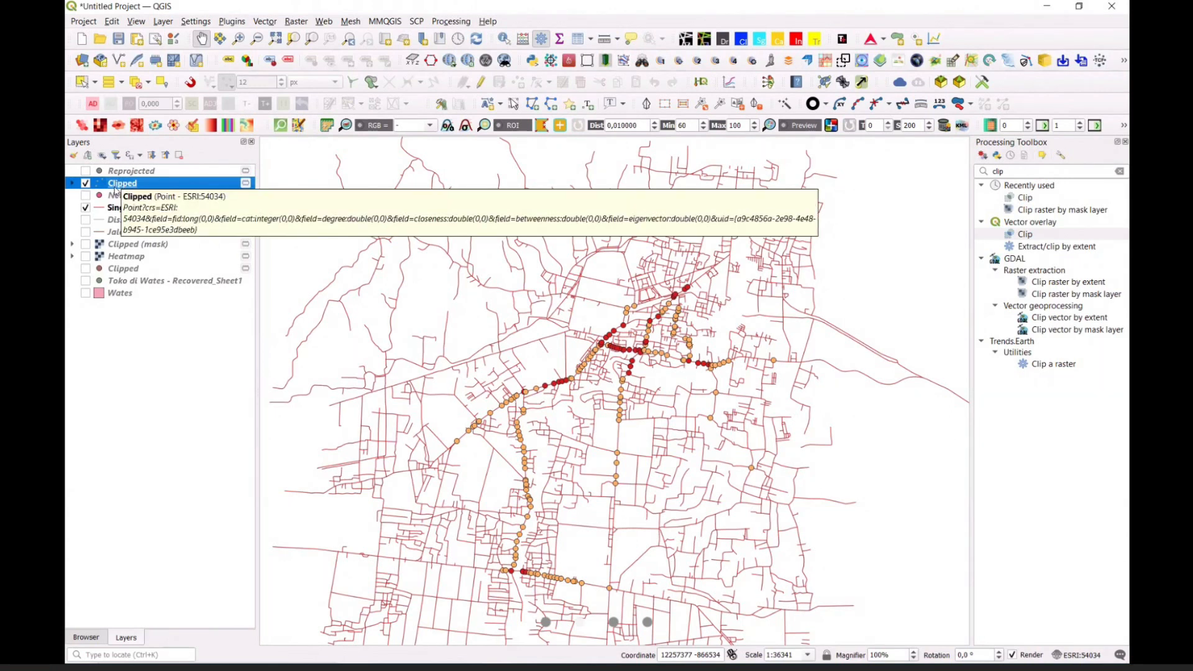
Restyle the clipped centrality points by degree, reclassify the values, and apply the style
double_click(118, 186)
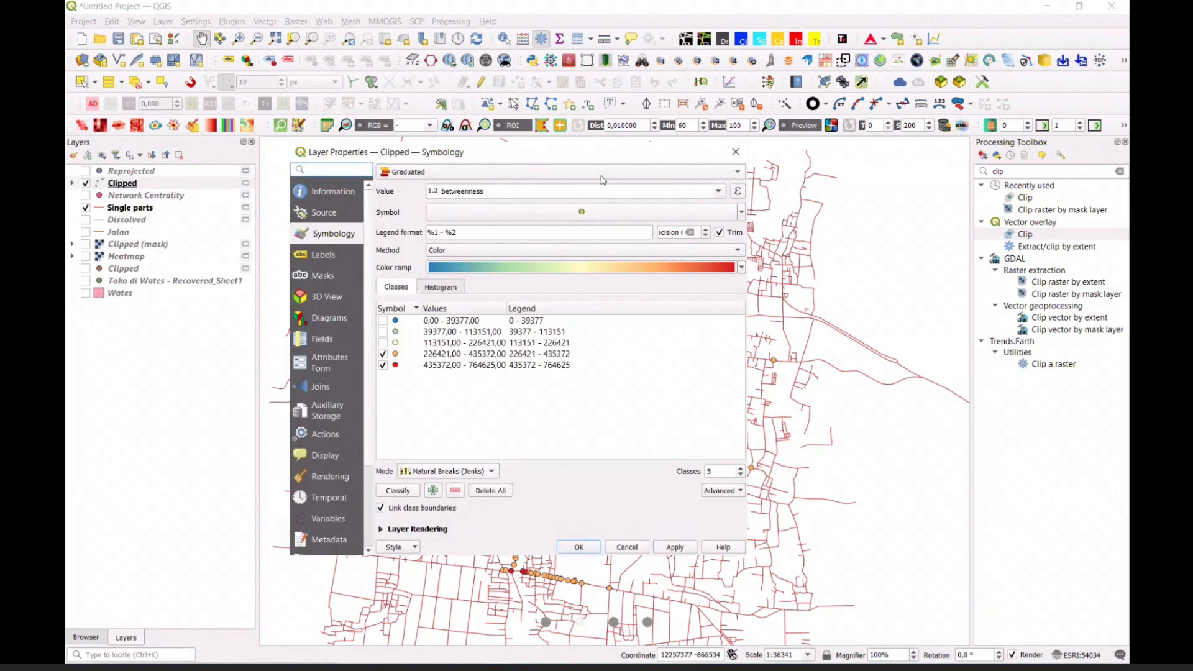
click(718, 196)
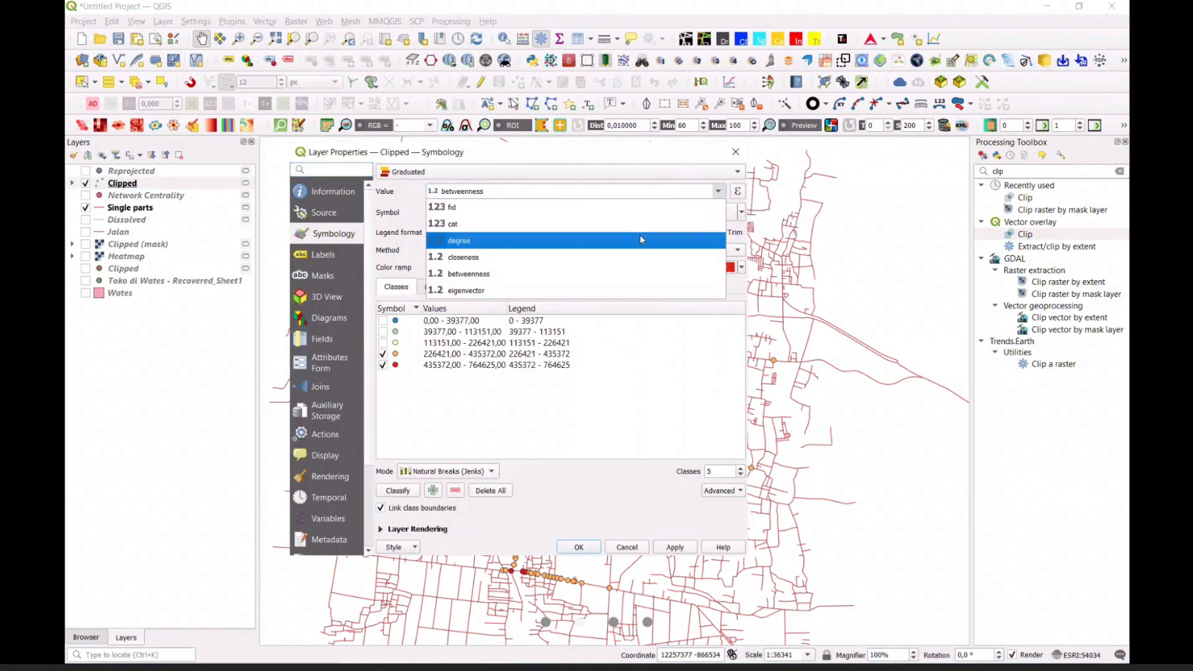
click(448, 242)
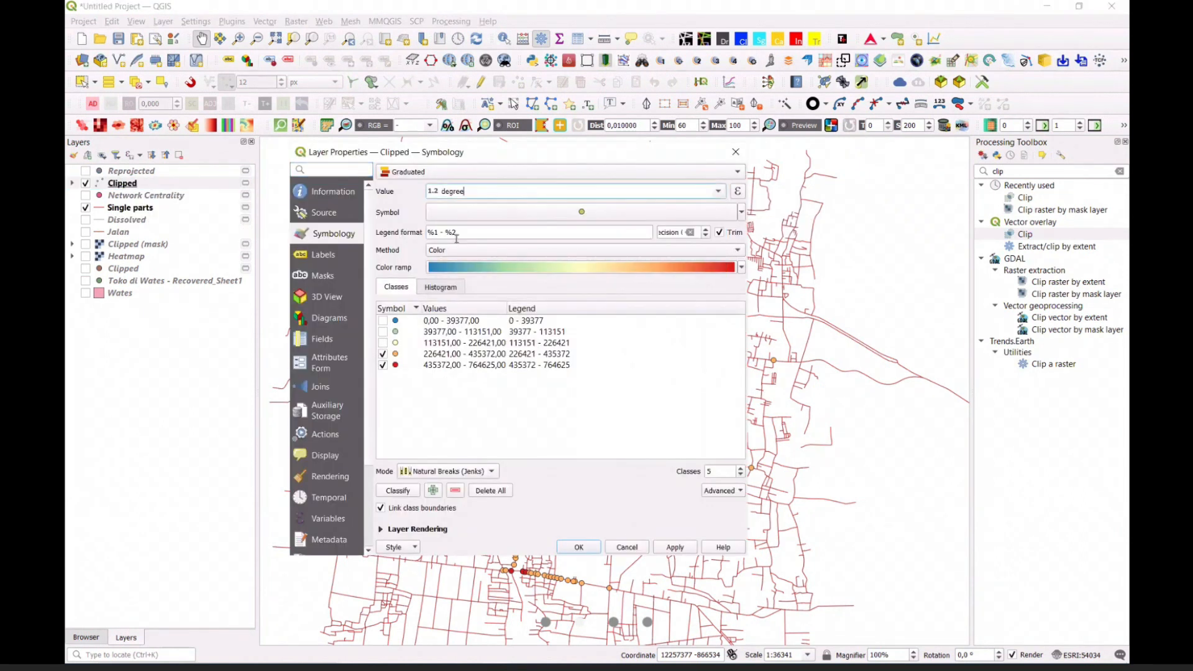
click(392, 494)
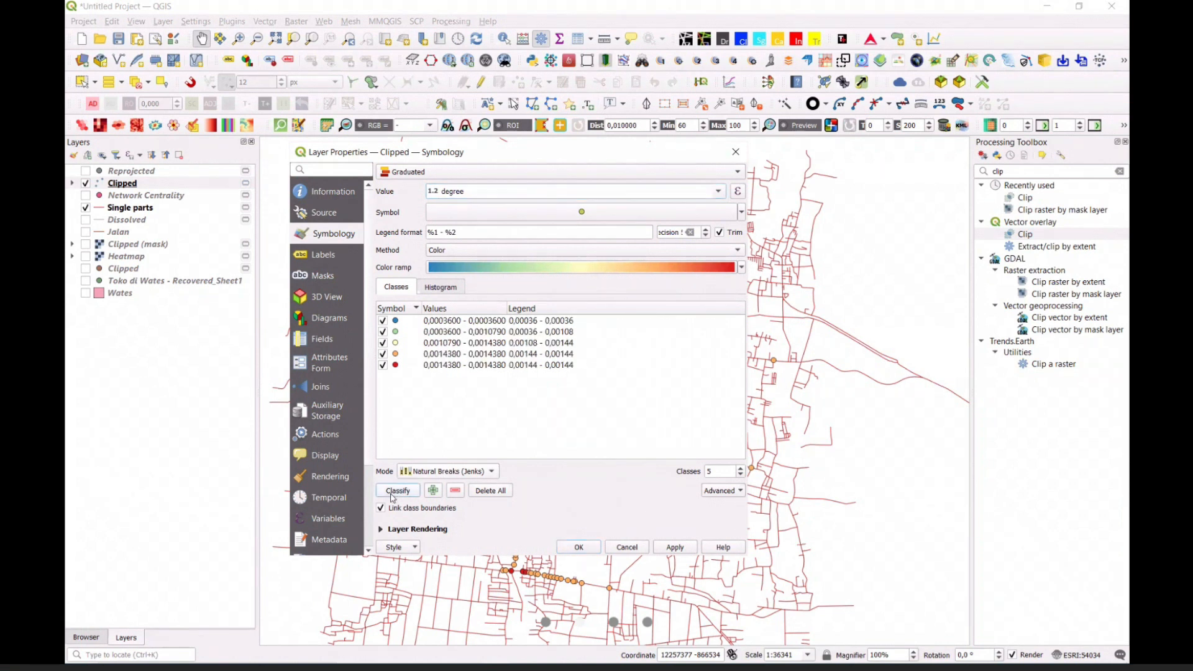
click(672, 550)
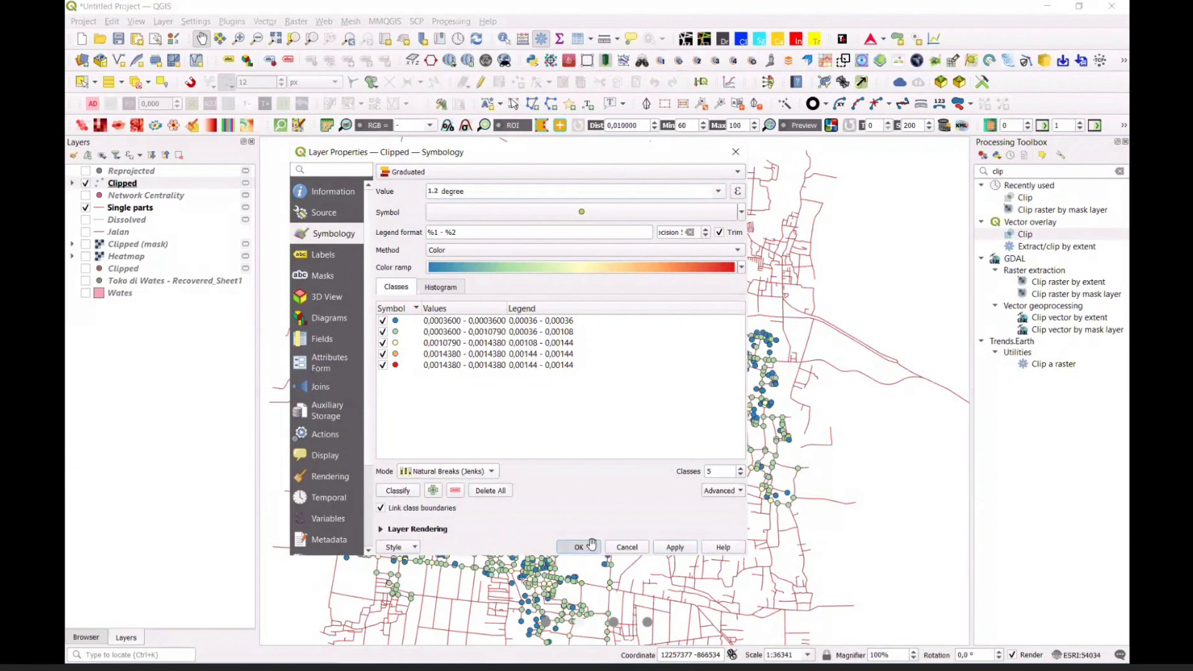
click(584, 547)
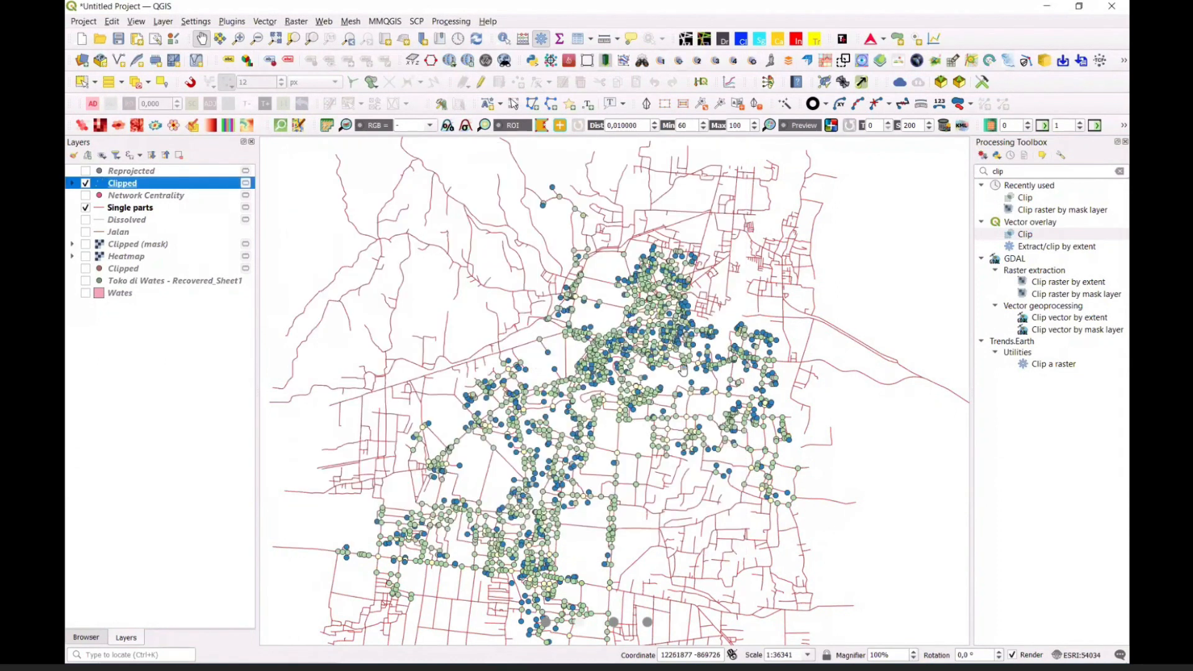
scroll(648, 317, up, 1)
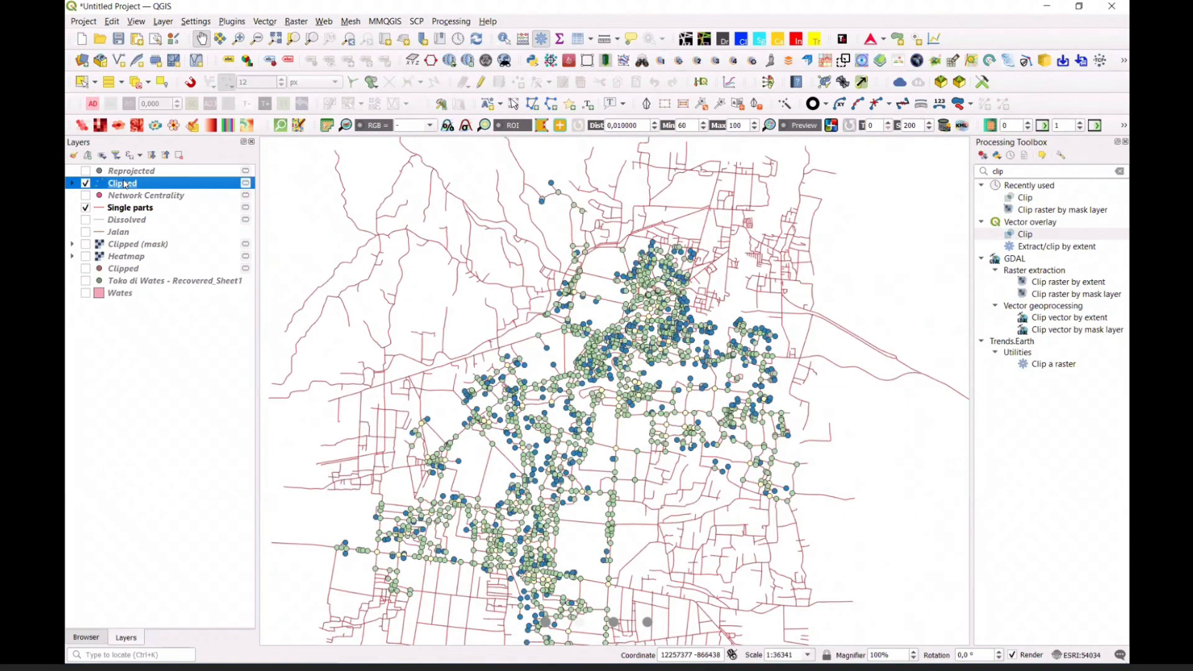
Change the degree classification mode to Equal Count (Quantile), apply the style, and inspect the points on the map
double_click(126, 184)
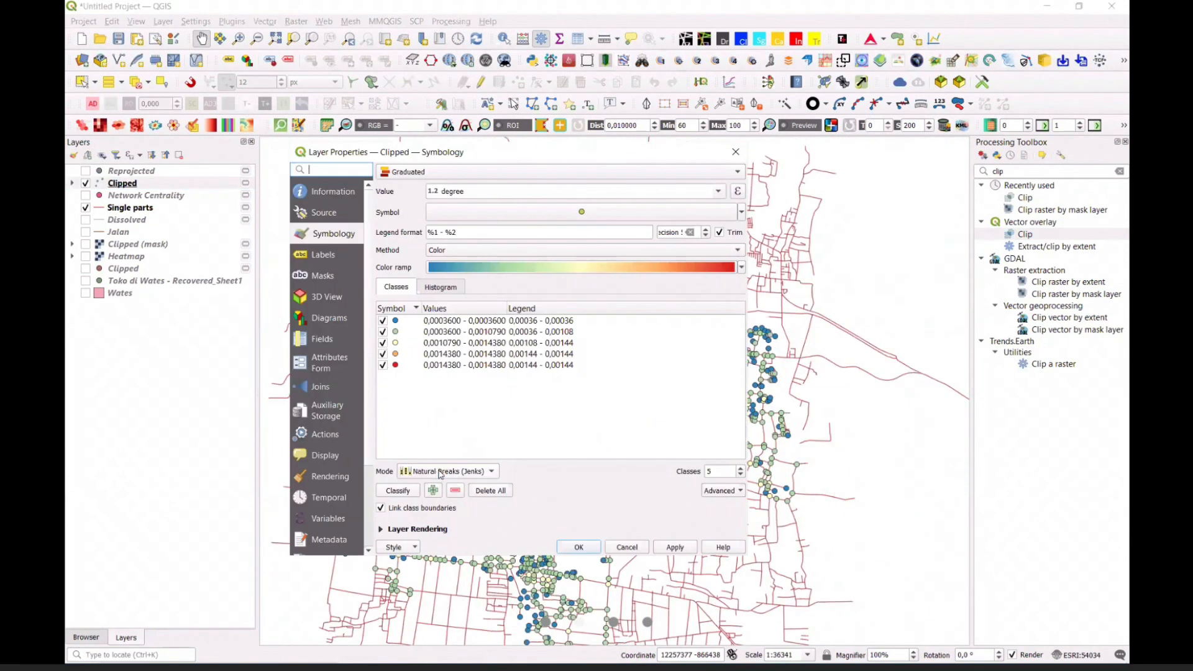
click(458, 473)
click(455, 431)
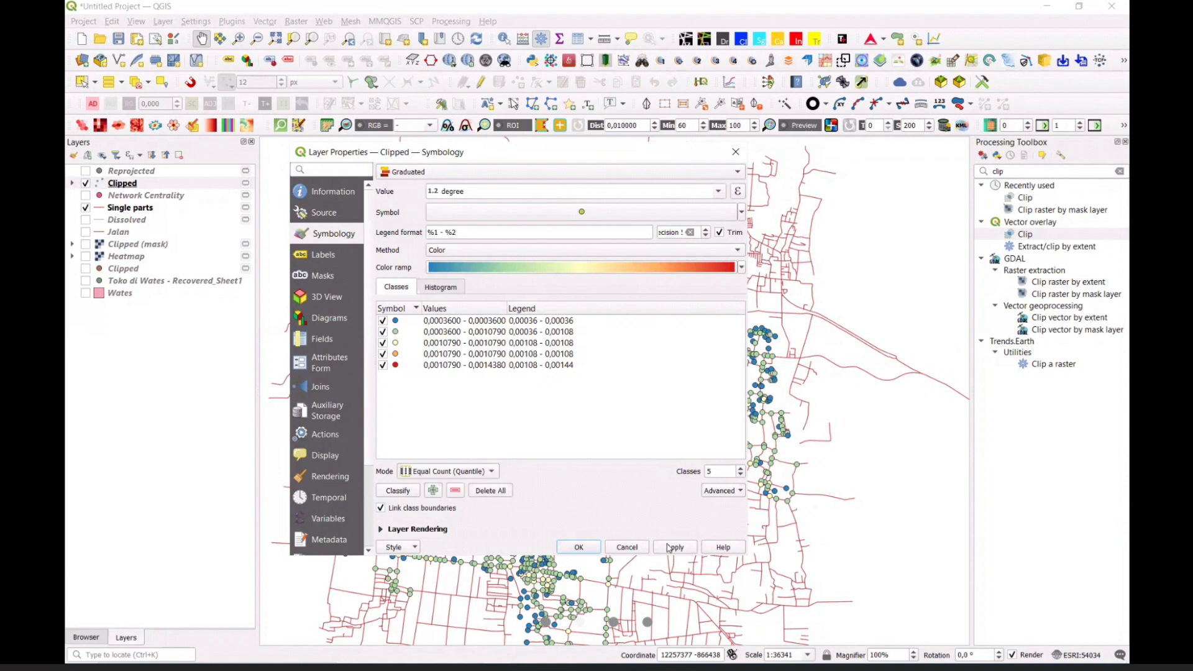
click(682, 550)
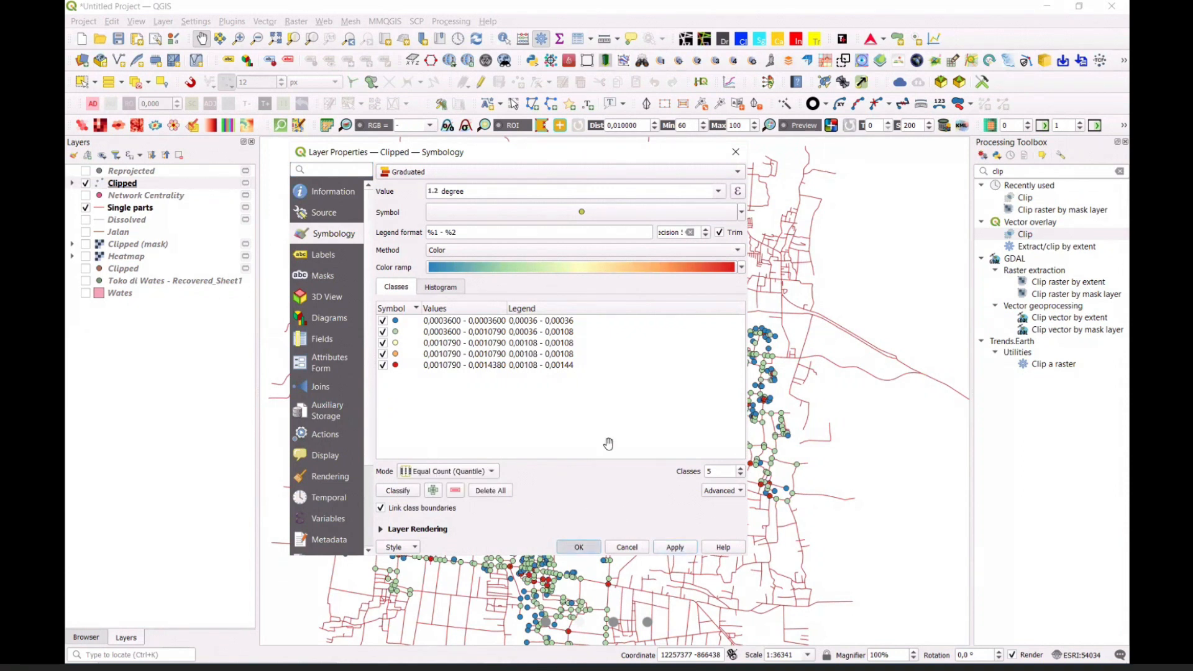
drag(618, 350, 617, 342)
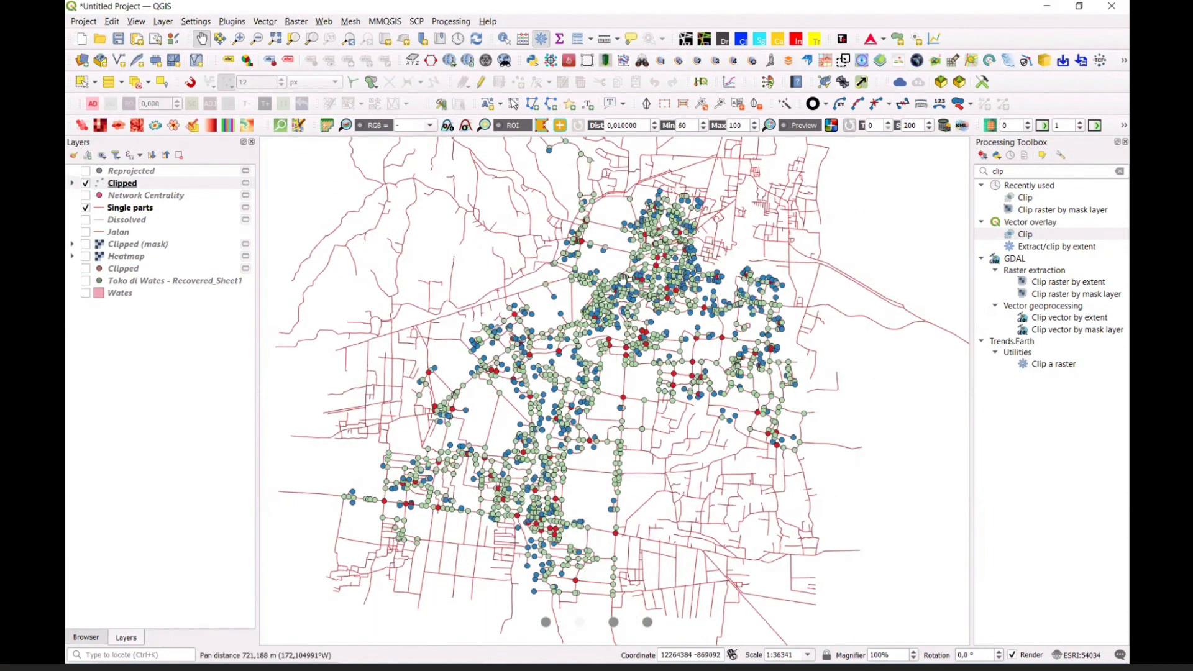
drag(504, 323, 508, 328)
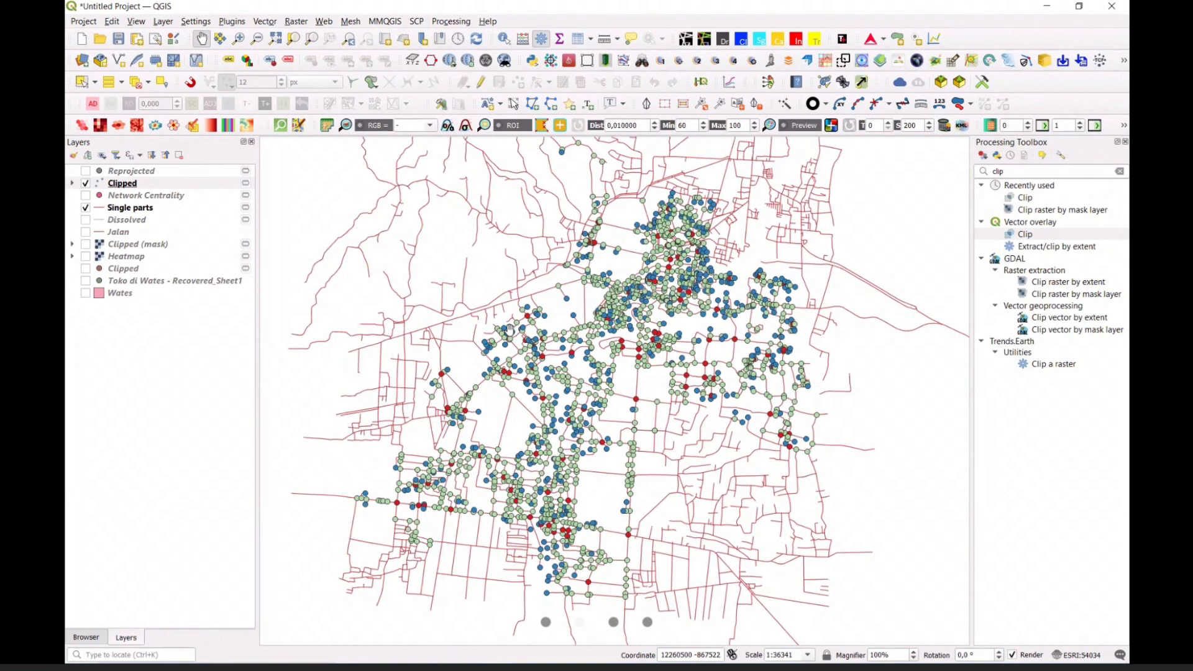